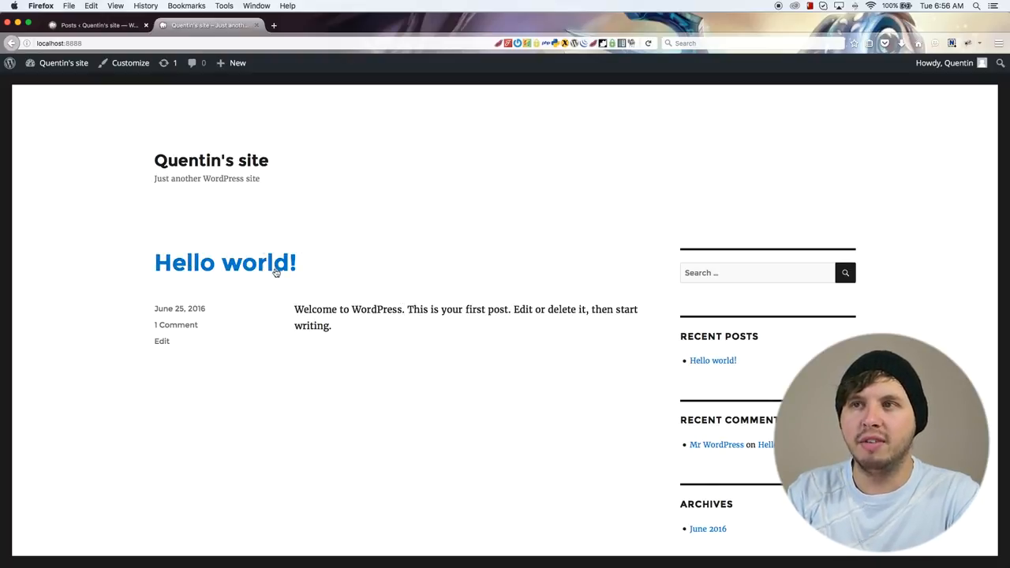
Step: Start a new post in the site's admin area and title it "Another Blog post"
left_click(107, 26)
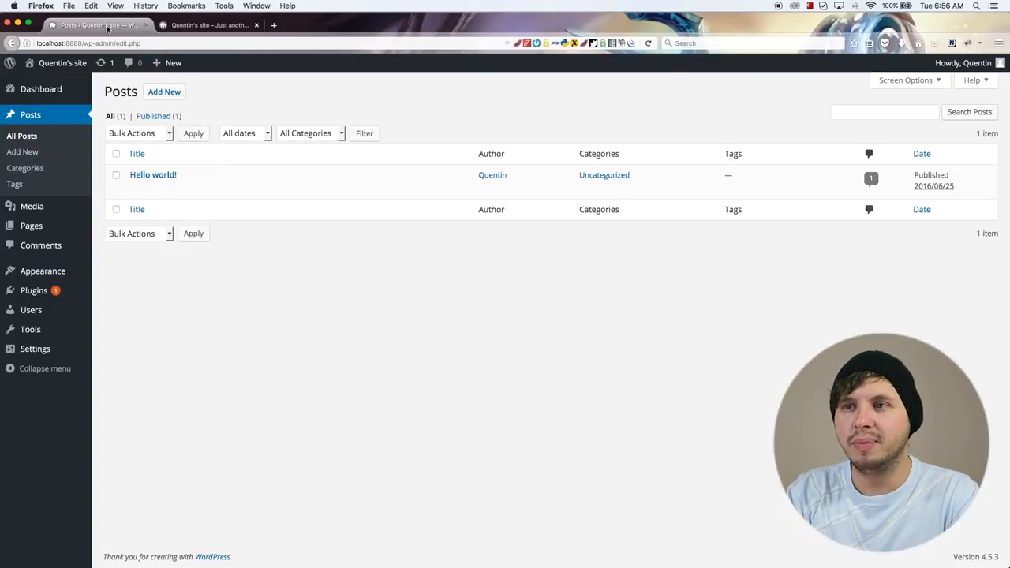
left_click(163, 92)
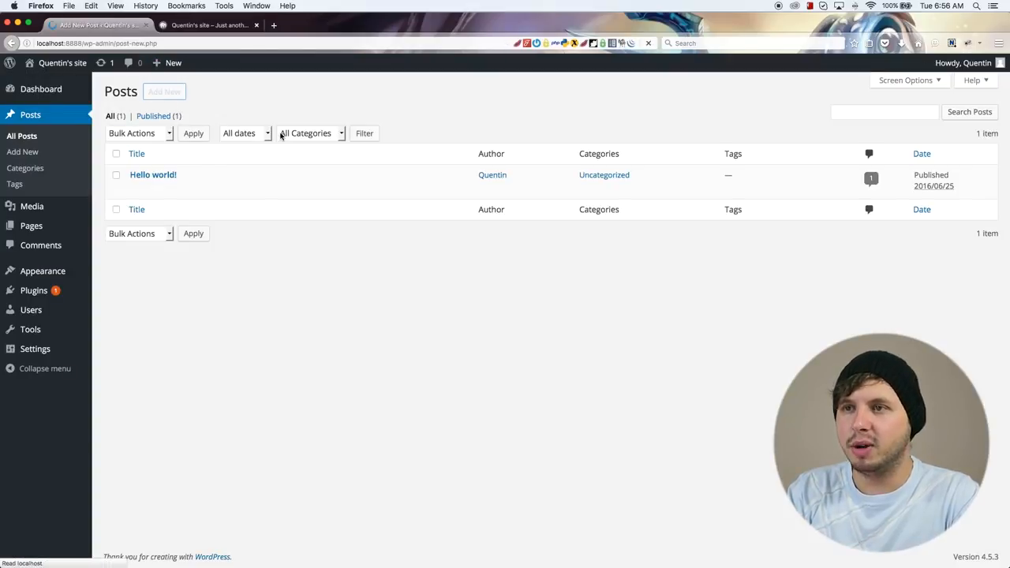
left_click(202, 123)
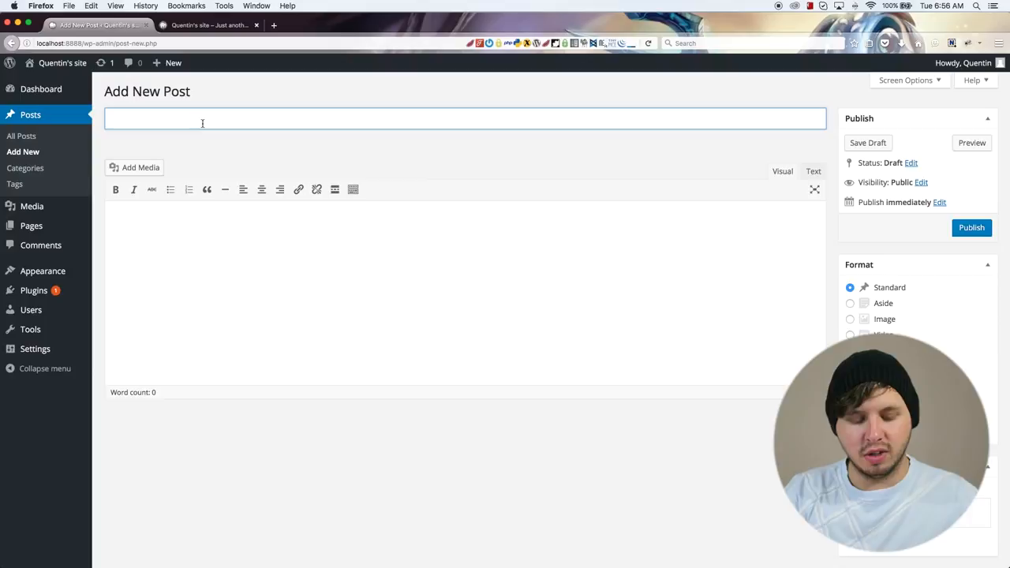
type("Another Blog post")
Step: Paste the copied Lorem ipsum paragraph into the post body
left_click(164, 238)
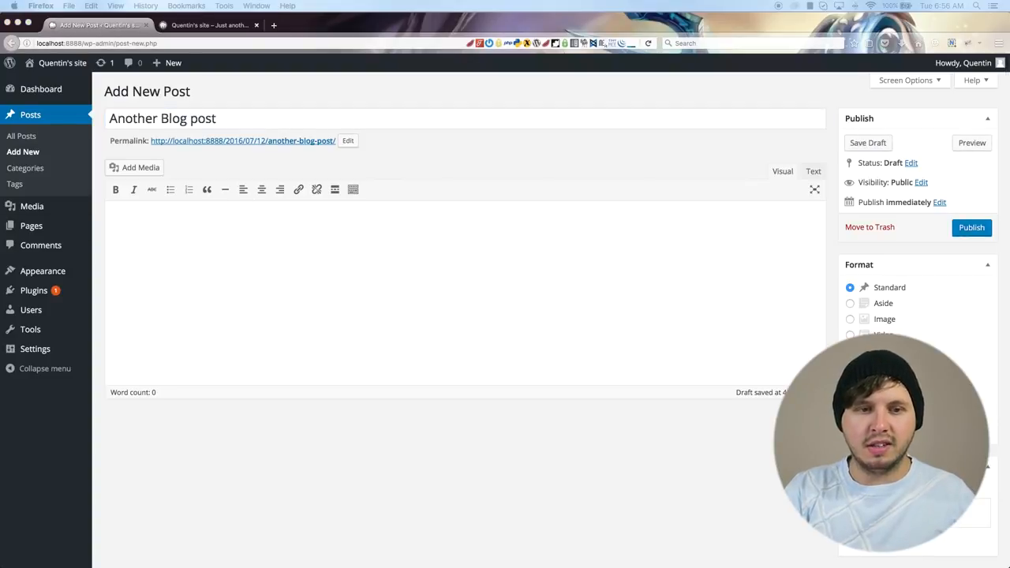
left_click(461, 266)
type("Lorem ipsum dolor sit amet, consectetur adipisicing elit, sed do eiusmod tempor incididunt ut labore et dolore magna aliqua. Ut enim ad minim veniam, quis nostrud exercitation ullamco laboris nisi ut aliquip ex ea commodo consequat. Duis aute irure dolor in reprehenderit in voluptate velit esse cillum dolore eu fugiat nulla pariatur. Excepteur sint occaecat cupidatat non proident, sunt in culpa qui officia deserunt mollit anim id est laborum.")
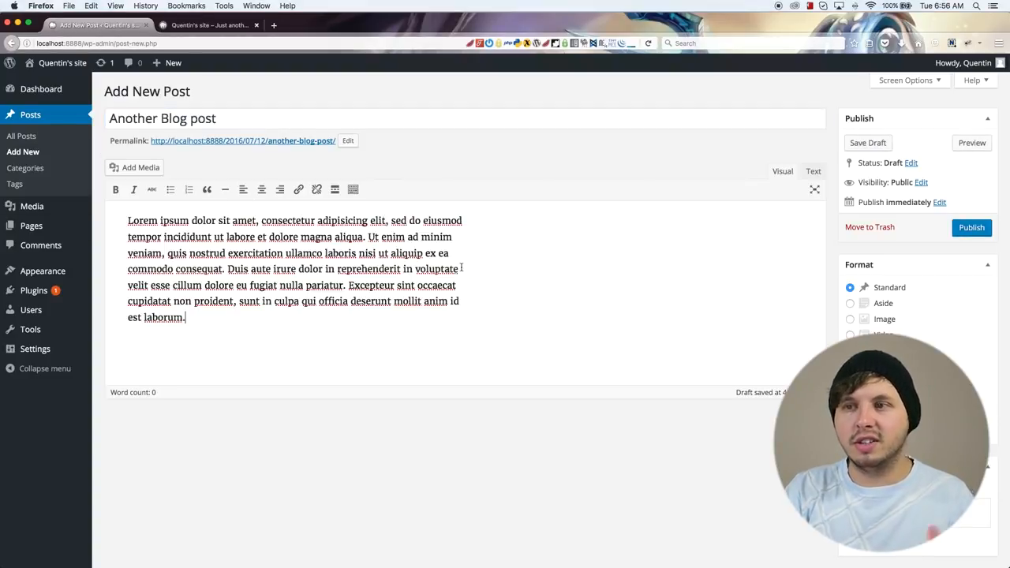
left_click_drag(242, 316, 126, 221)
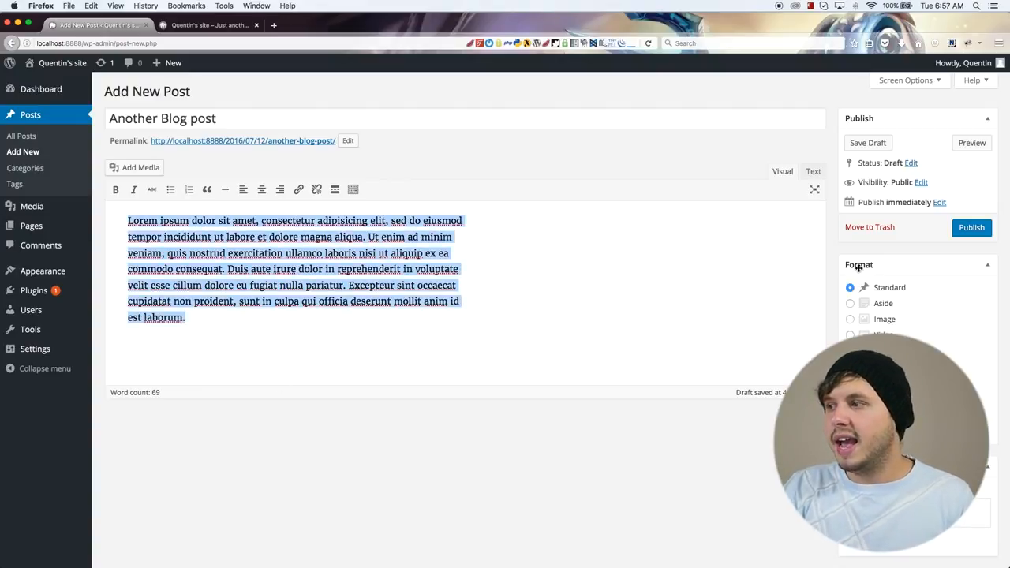
Step: Add blank lines below the Lorem ipsum paragraph
left_click(421, 317)
key("Return")
key("Return")
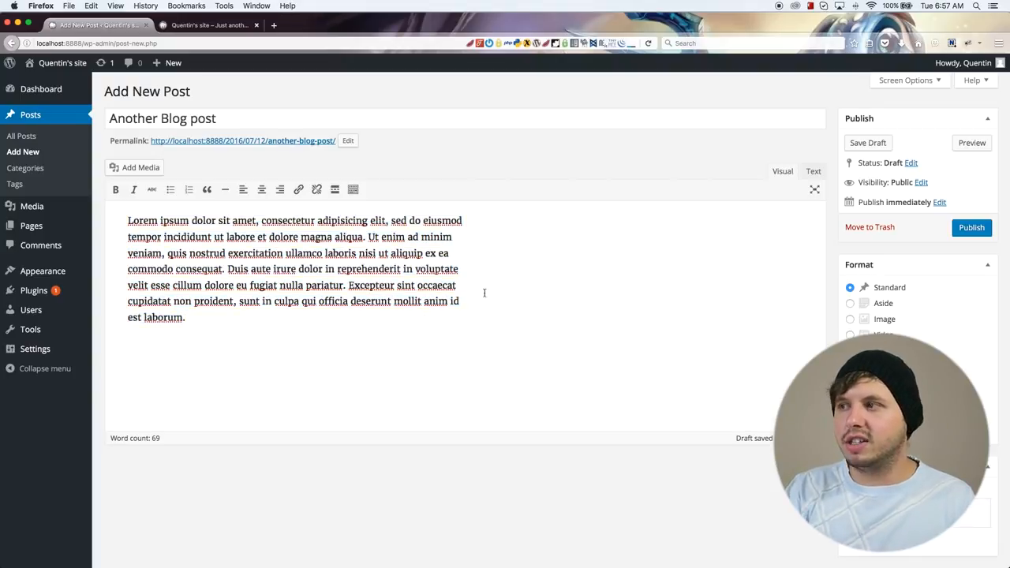
Step: Show the post body as HTML text and wrap the Lorem ipsum paragraph in <p> and </p> tags
left_click(813, 171)
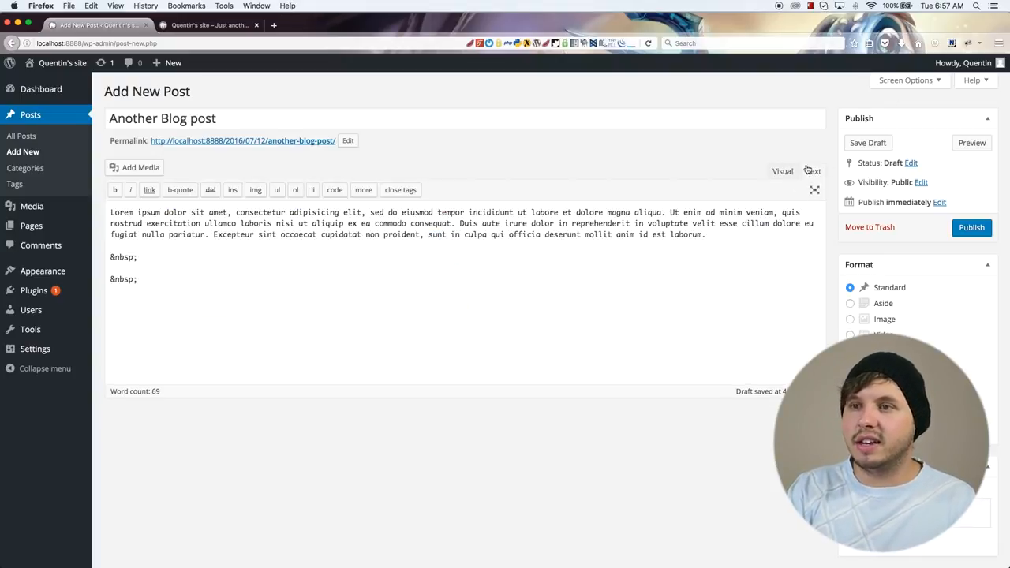
left_click_drag(140, 280, 109, 256)
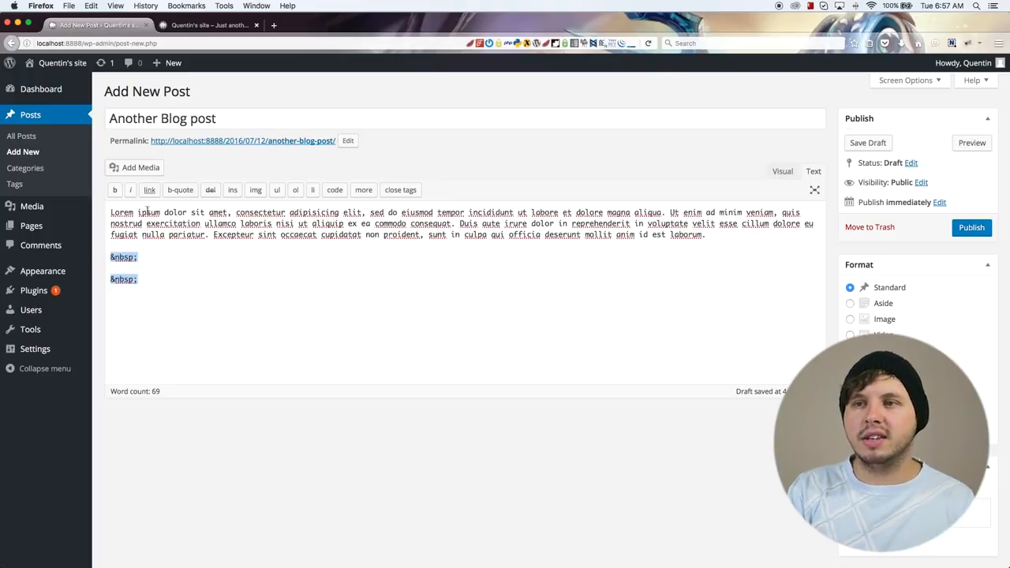
left_click(110, 212)
type("<p>")
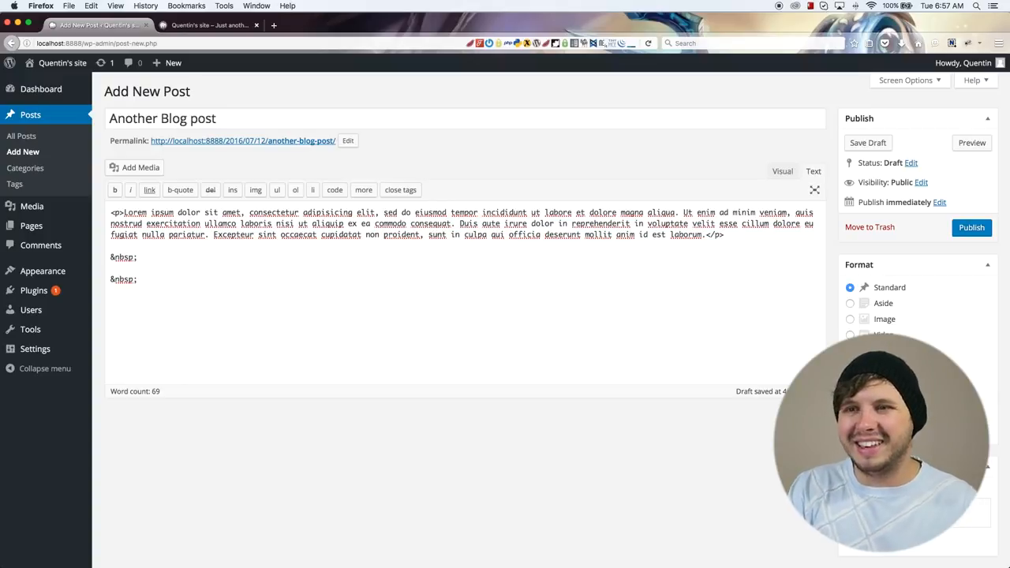
Step: Delete the two &nbsp; lines below the paragraph
left_click_drag(353, 302, 33, 207)
left_click_drag(175, 287, 91, 244)
key("BackSpace")
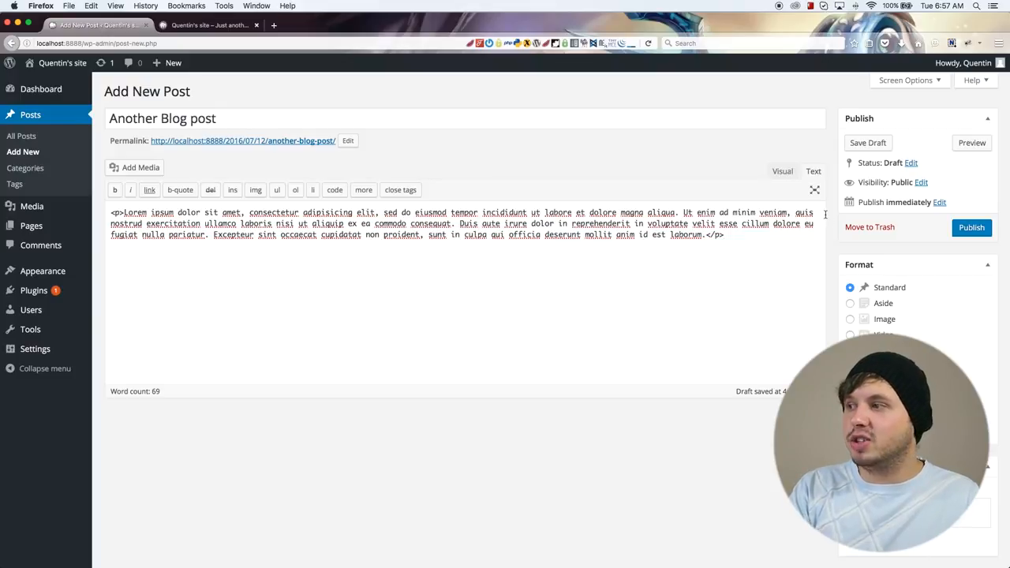
scroll(871, 254, "down", 2)
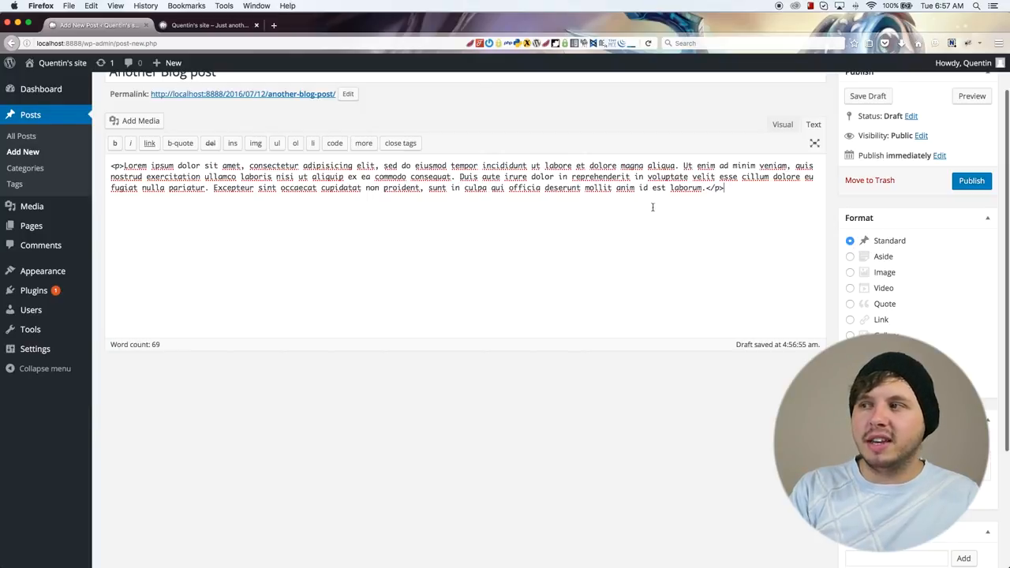
key("super+a")
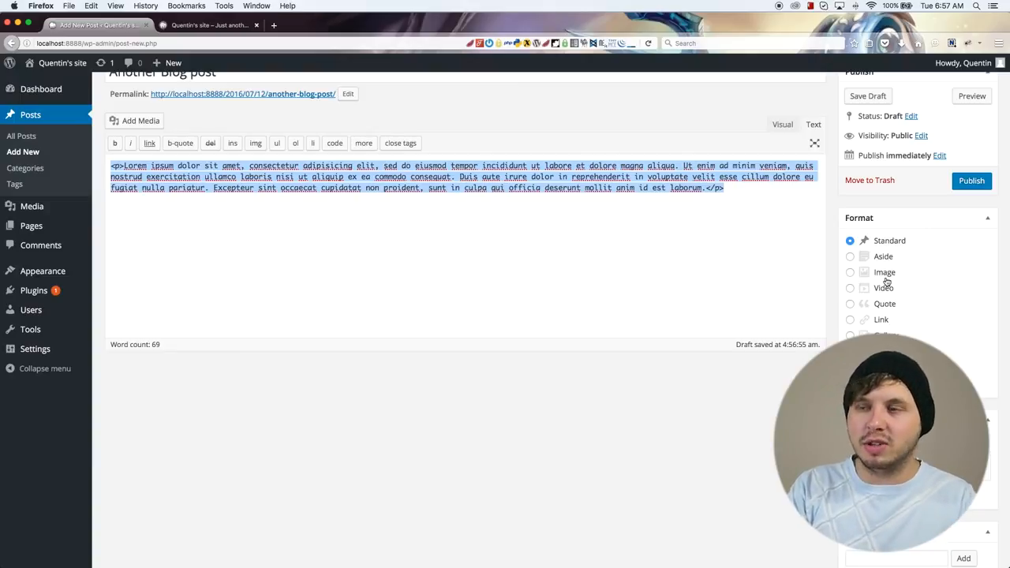
scroll(891, 304, "down", 1)
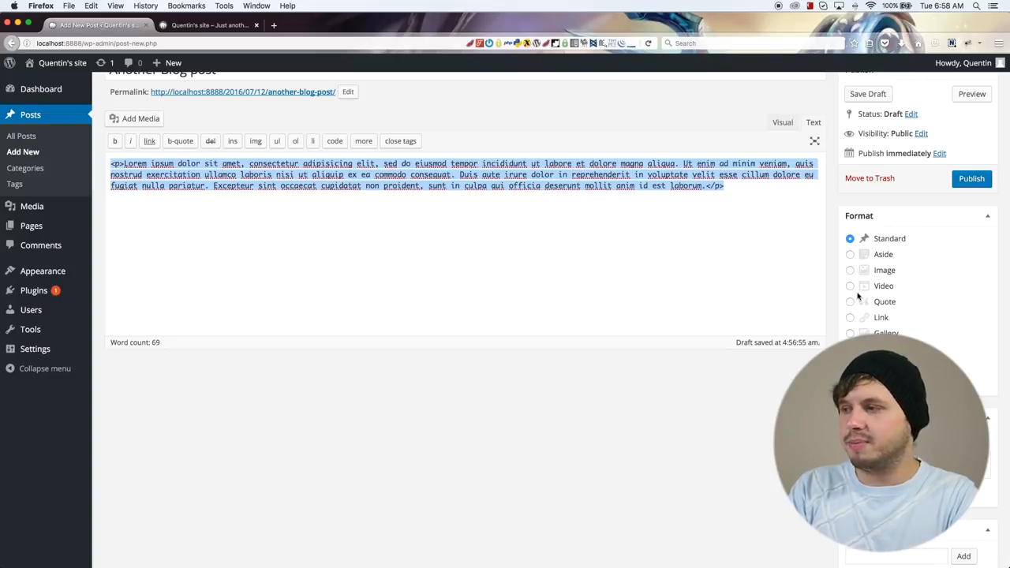
scroll(836, 291, "down", 4)
scroll(836, 292, "up", 5)
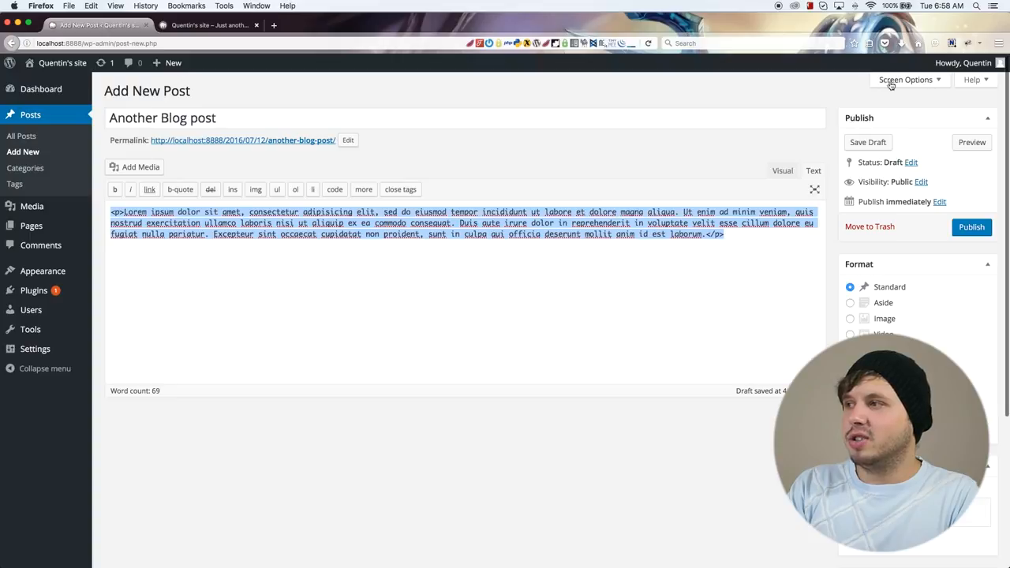
Step: Enable the Discussion box in the post editor's screen options
left_click(935, 81)
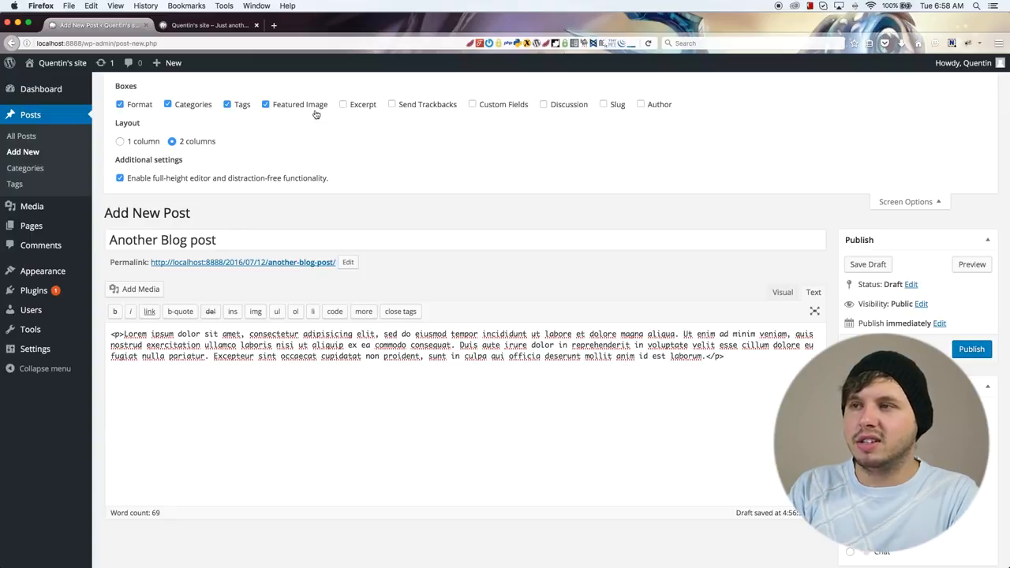
left_click(562, 108)
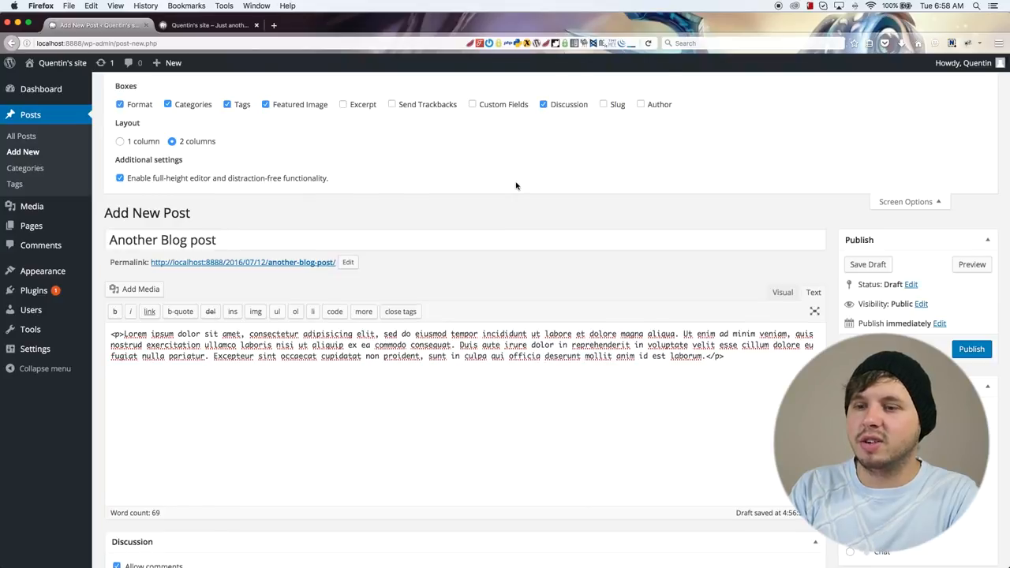
scroll(513, 186, "down", 4)
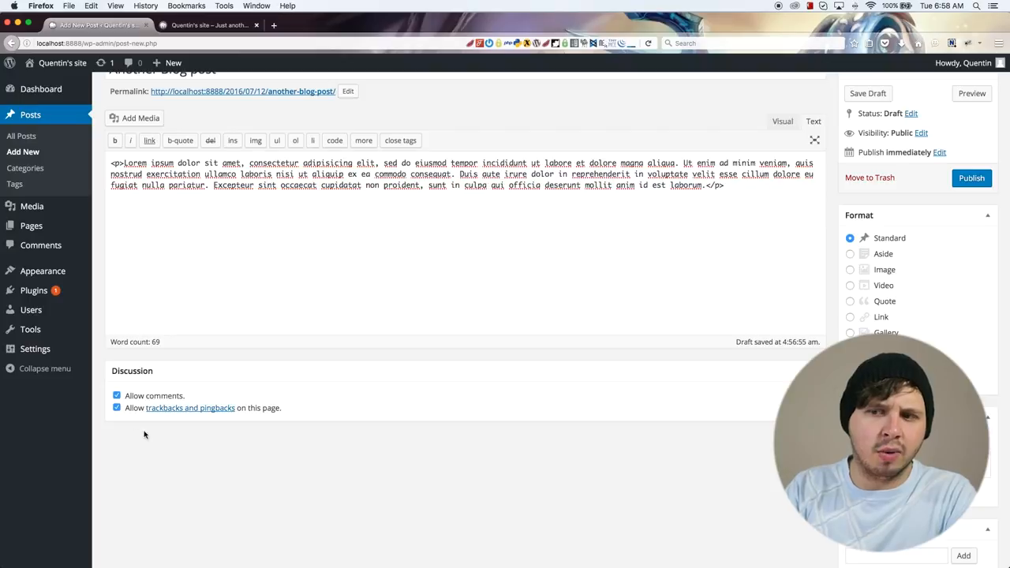
Step: Switch the post's comments and its trackbacks and pingbacks off and back on
left_click(117, 395)
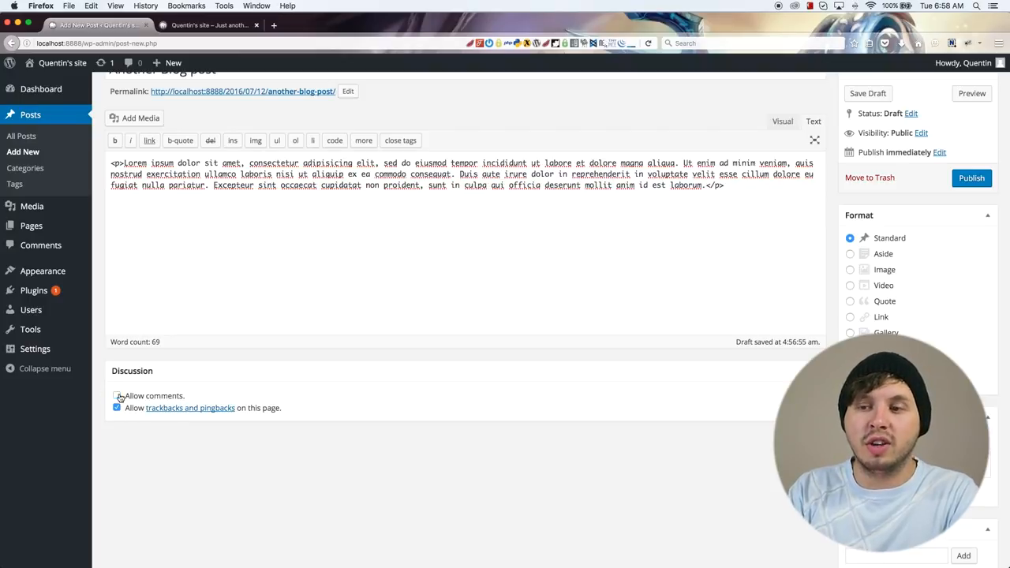
left_click(117, 408)
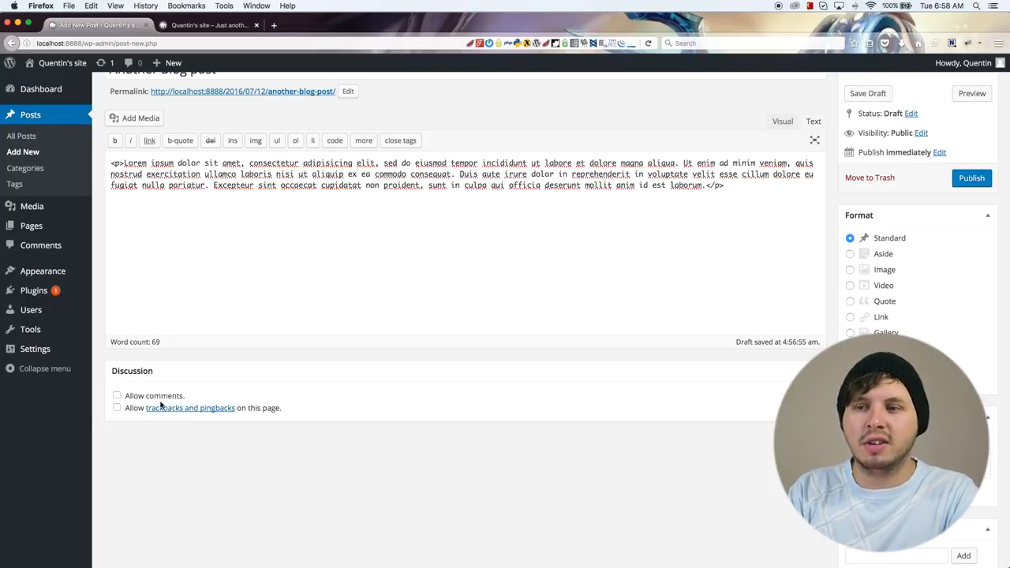
left_click(117, 408)
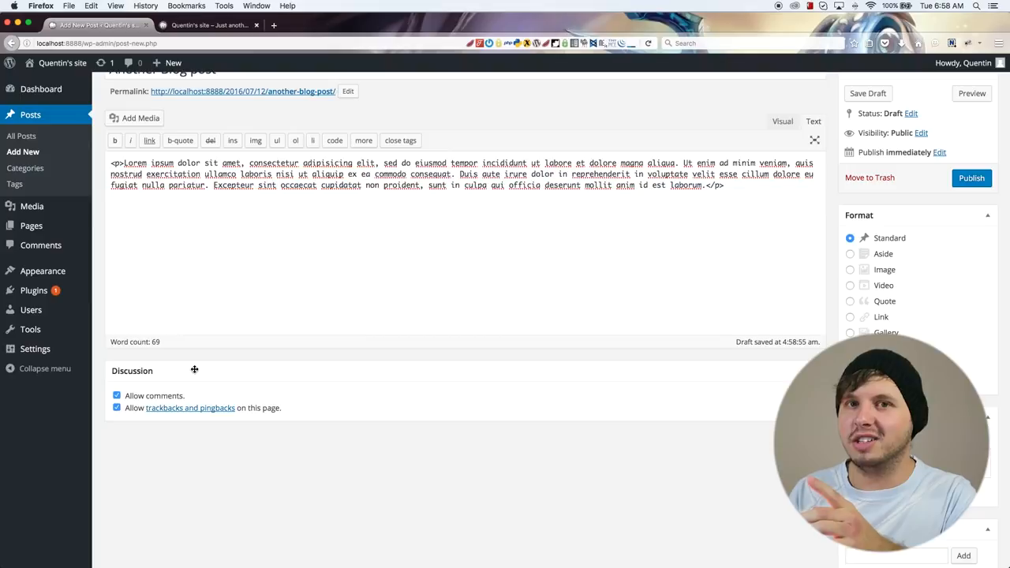
Step: Publish the post and reload the site's home page to check the new entry
scroll(473, 300, "up", 3)
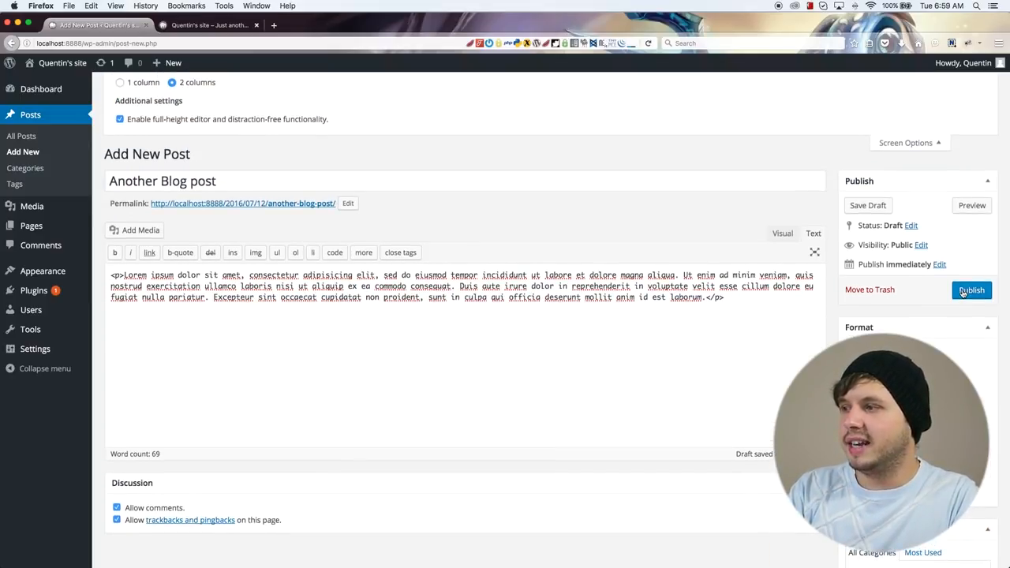
left_click(963, 292)
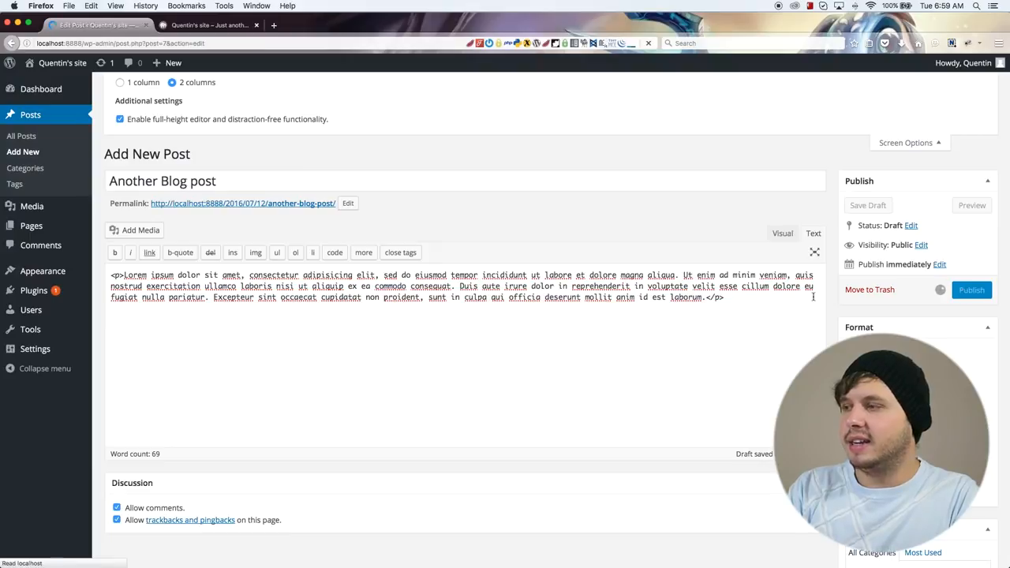
left_click(207, 25)
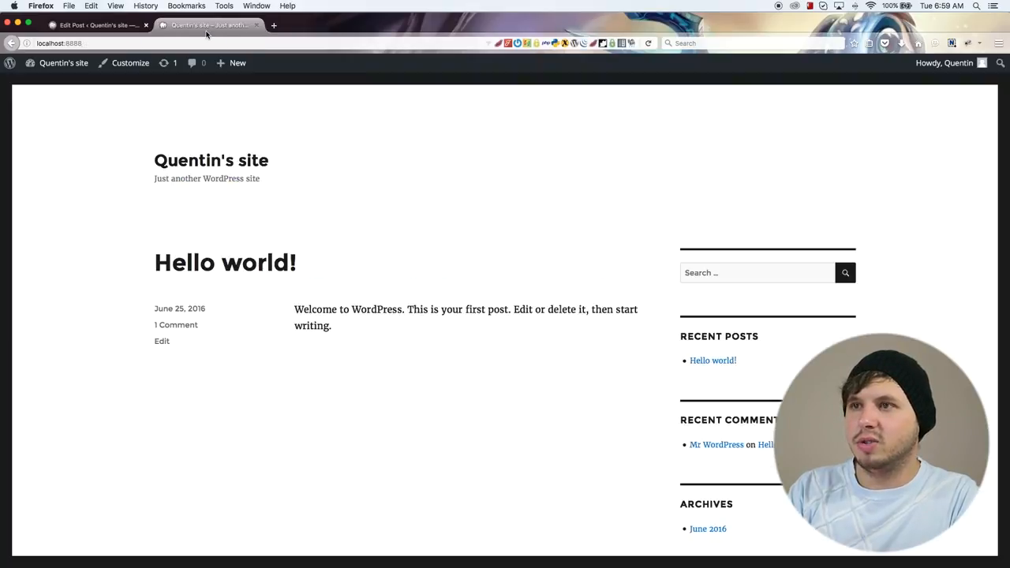
left_click(649, 43)
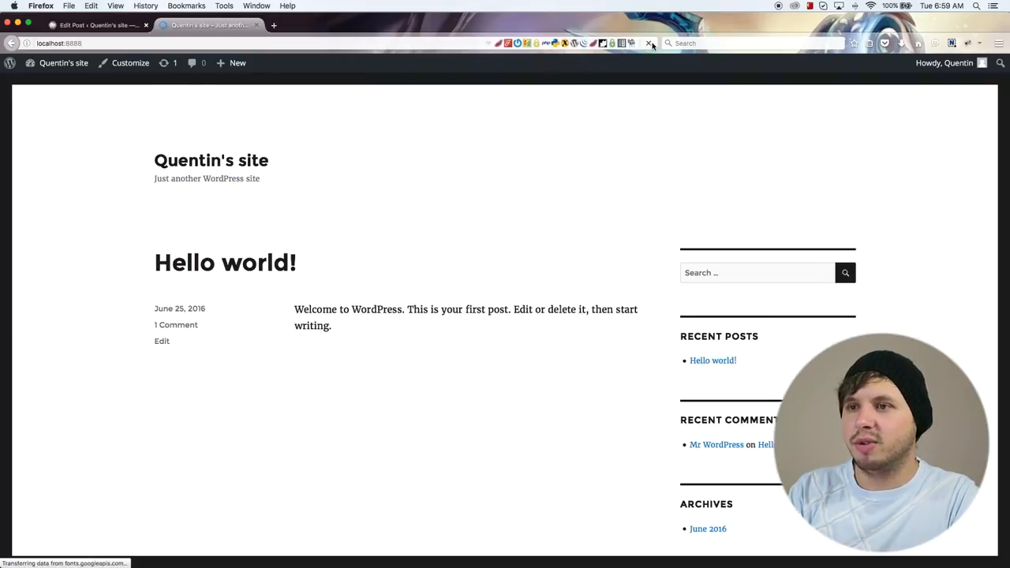
left_click_drag(163, 260, 320, 259)
left_click(452, 236)
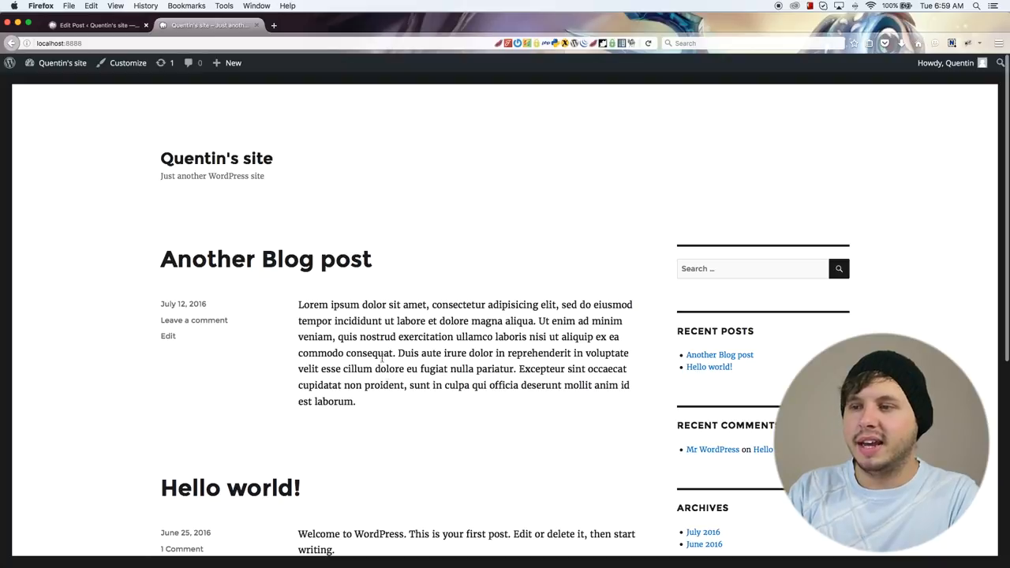
Step: Open the "Another Blog post" page from the home page and examine its comment form
left_click_drag(371, 408, 309, 304)
scroll(404, 379, "down", 2)
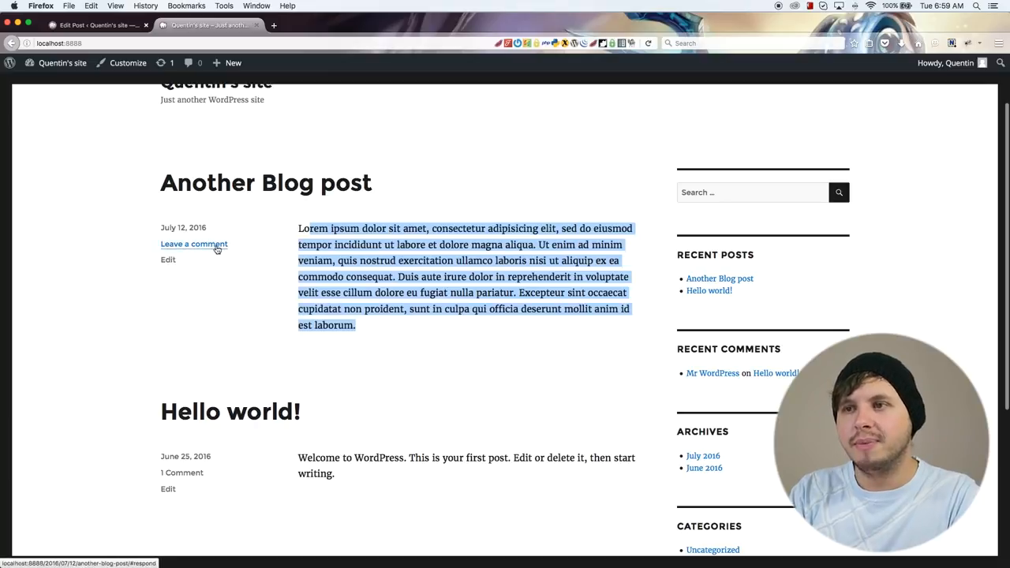
left_click(233, 194)
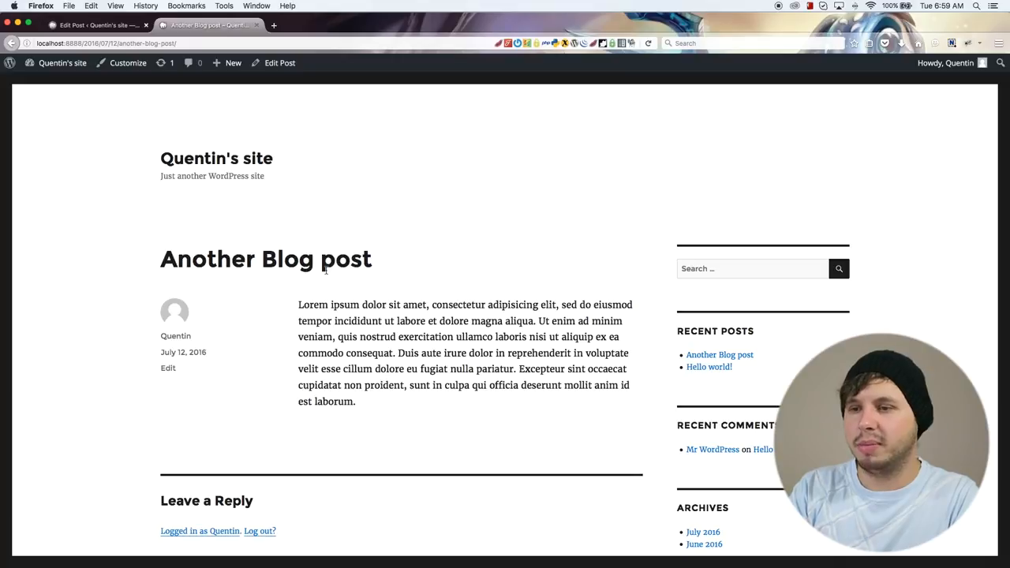
scroll(325, 269, "down", 5)
left_click(348, 457)
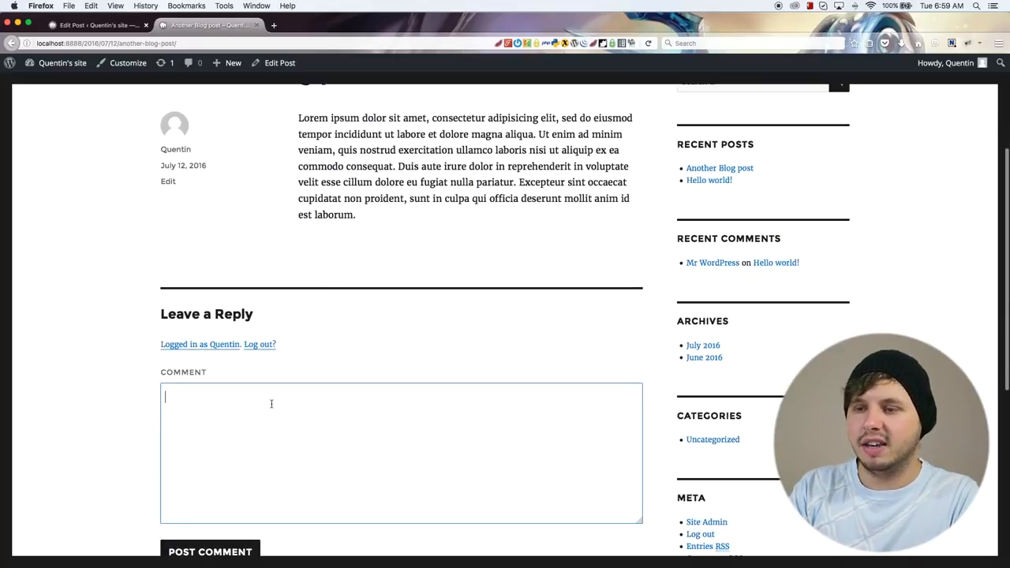
scroll(358, 442, "down", 3)
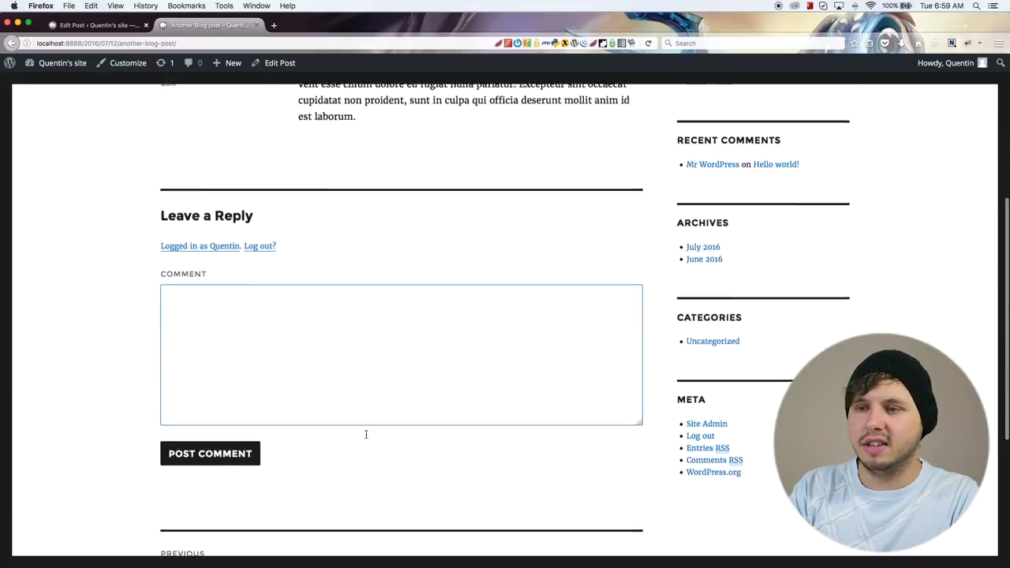
Step: Disable comments and trackbacks and pingbacks for the published post in its editor and update it
left_click(78, 28)
scroll(154, 335, "down", 5)
left_click(117, 321)
left_click(117, 333)
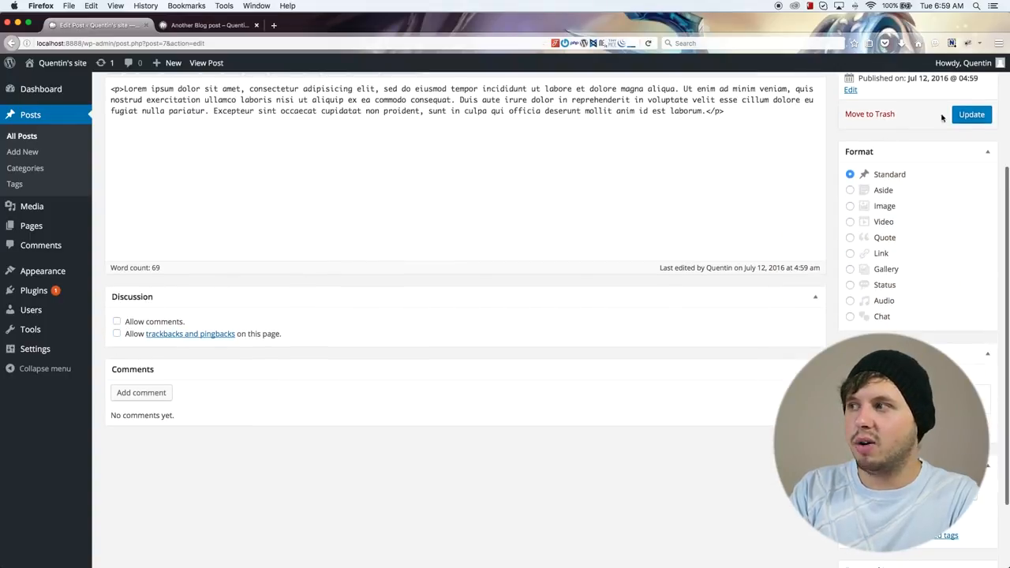
left_click(962, 116)
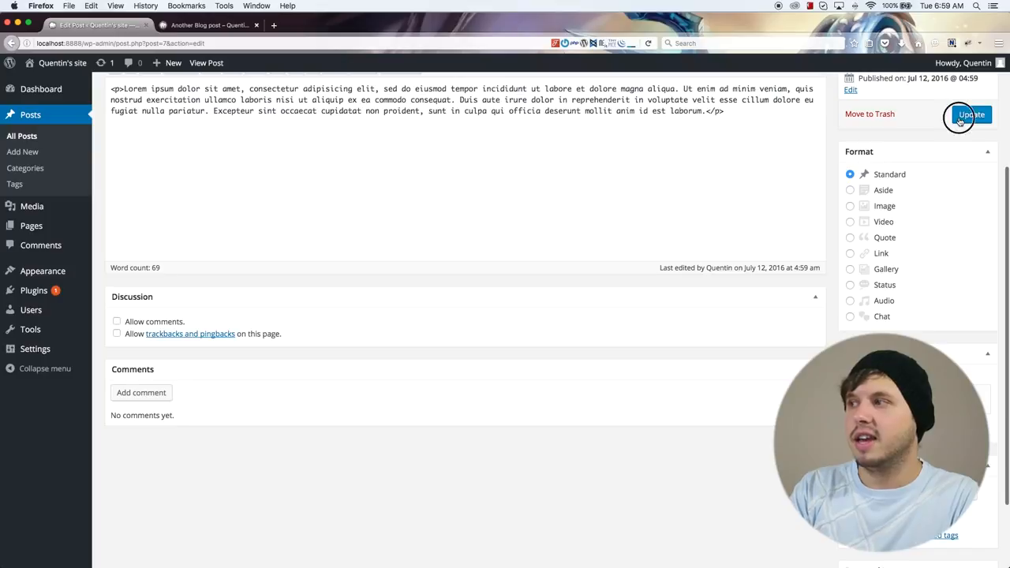
Step: Reload the live post page and check whether the comment form is still offered
left_click(213, 25)
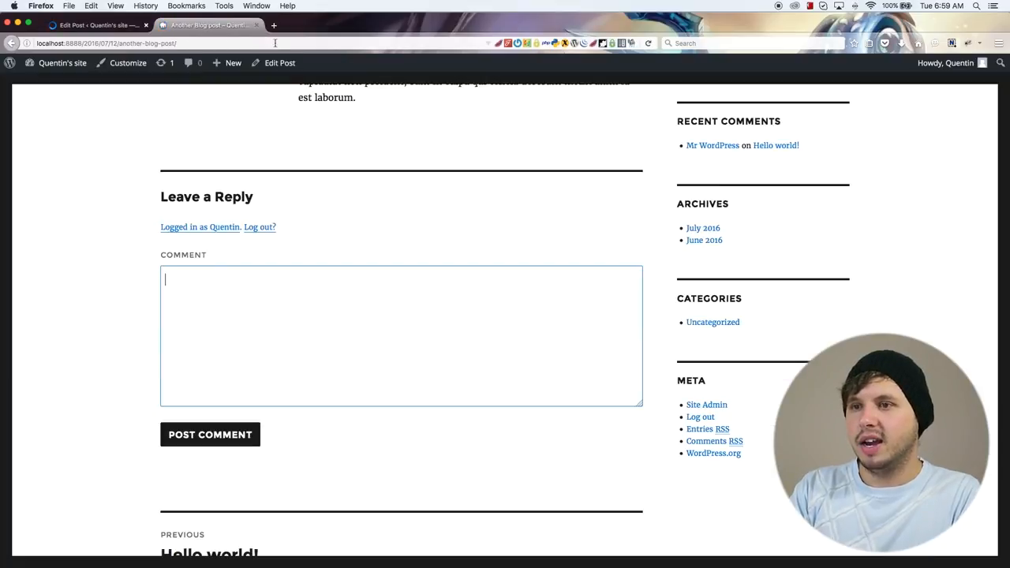
left_click(648, 43)
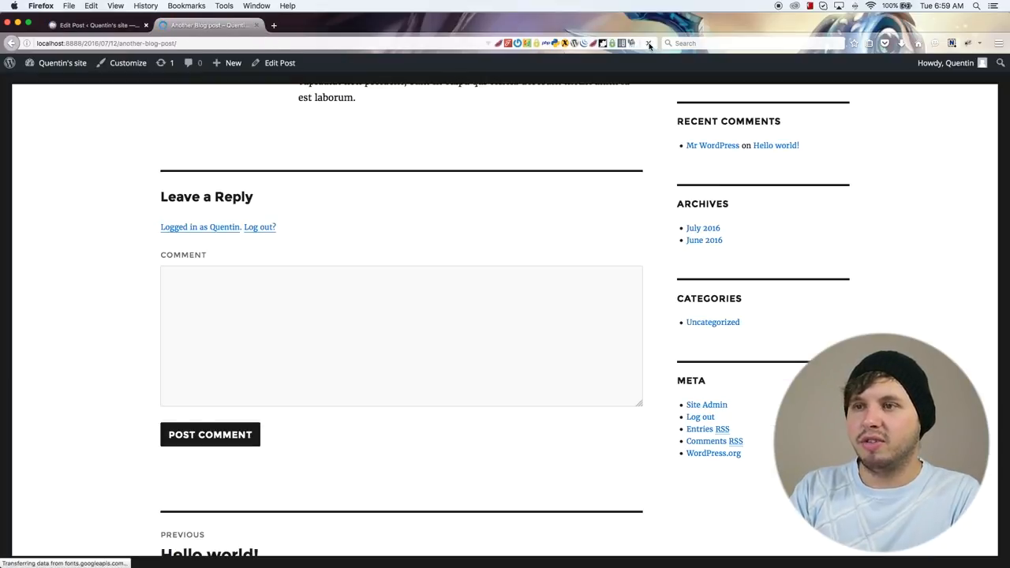
scroll(392, 261, "up", 1)
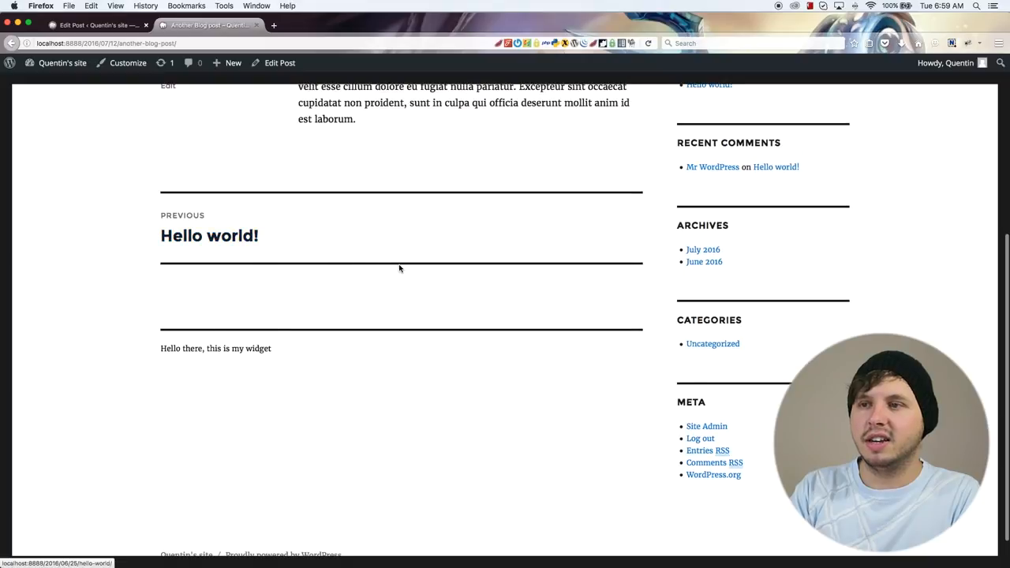
Step: Open the "Hello world!" post, examine its existing comment and reply form, and return to the site's home page
scroll(394, 264, "up", 5)
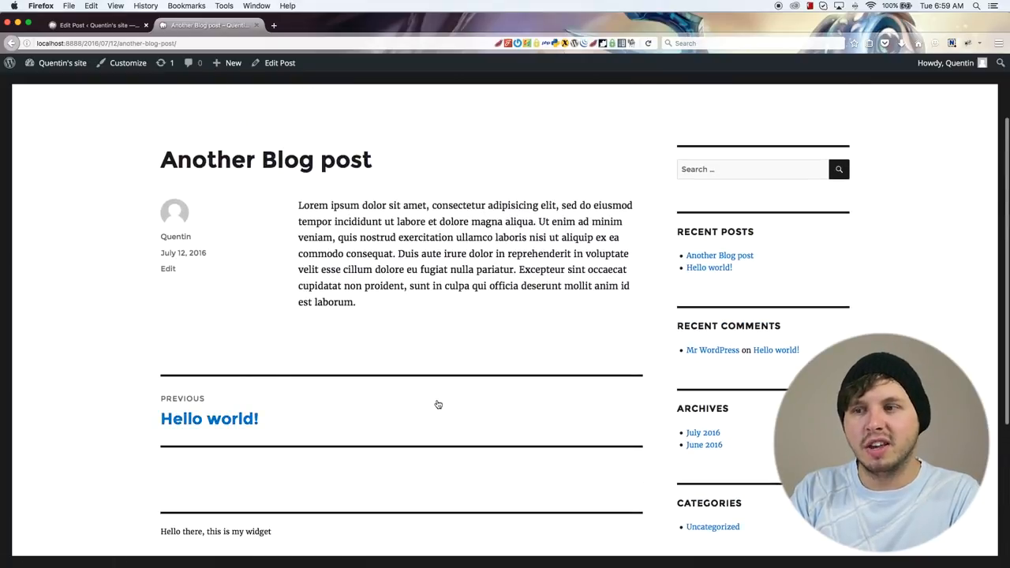
left_click(208, 418)
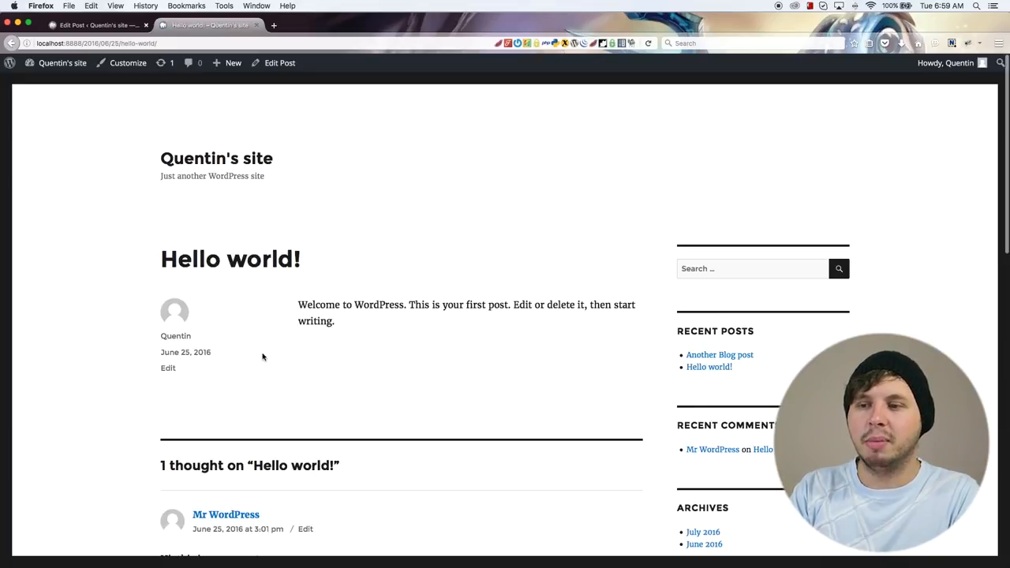
scroll(262, 357, "down", 5)
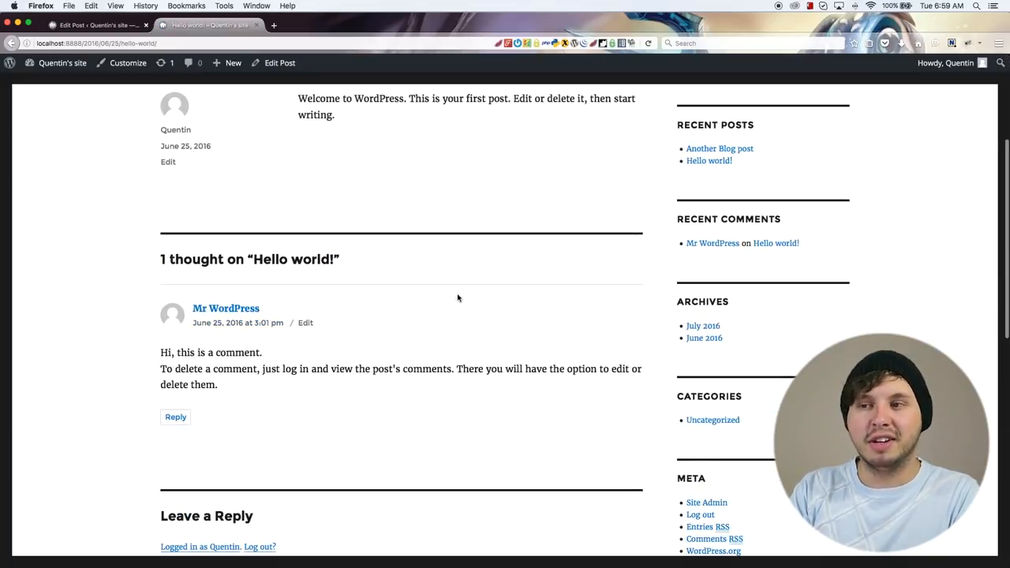
scroll(319, 351, "down", 3)
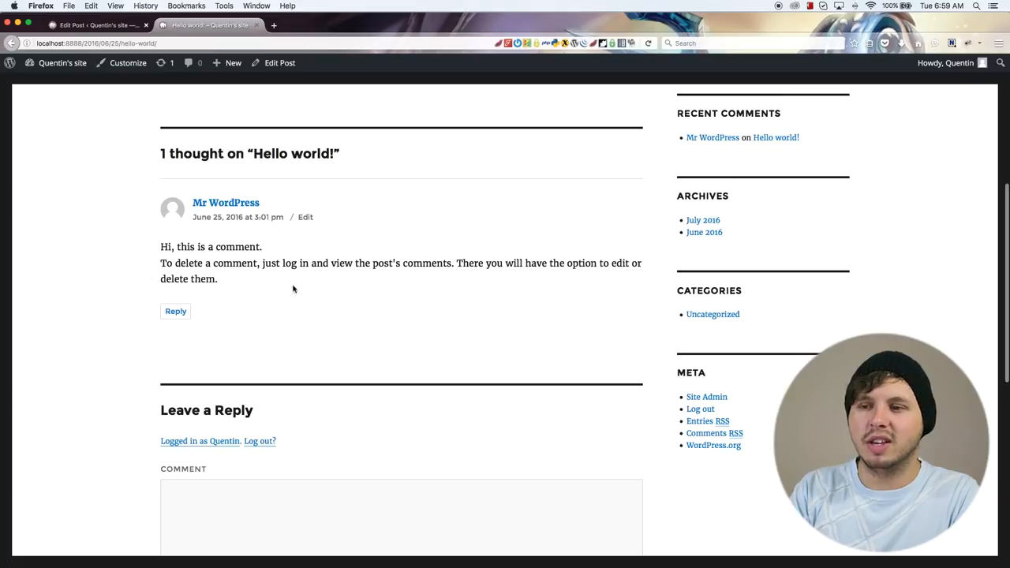
scroll(293, 286, "down", 3)
scroll(211, 221, "up", 4)
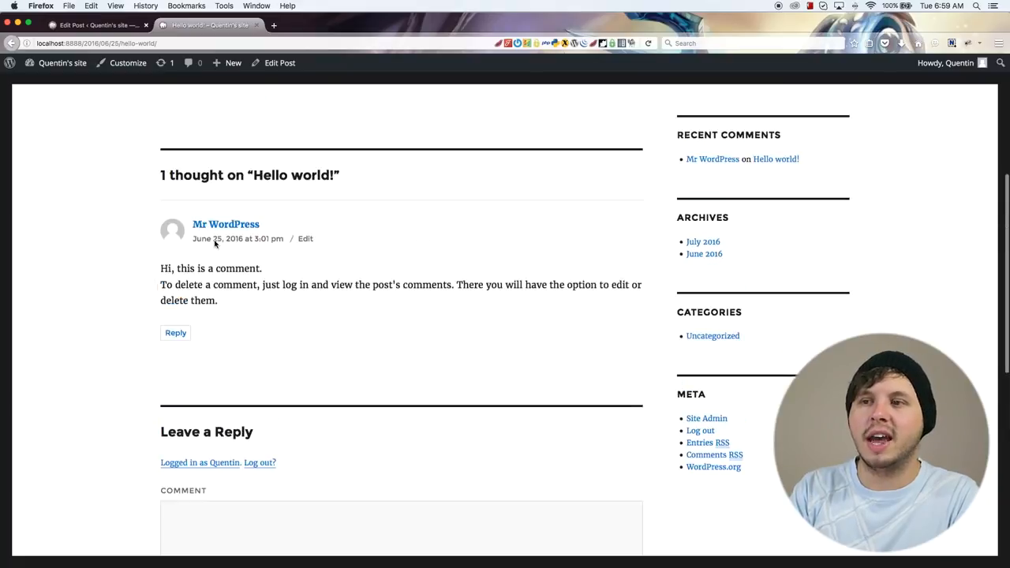
left_click_drag(320, 320, 173, 272)
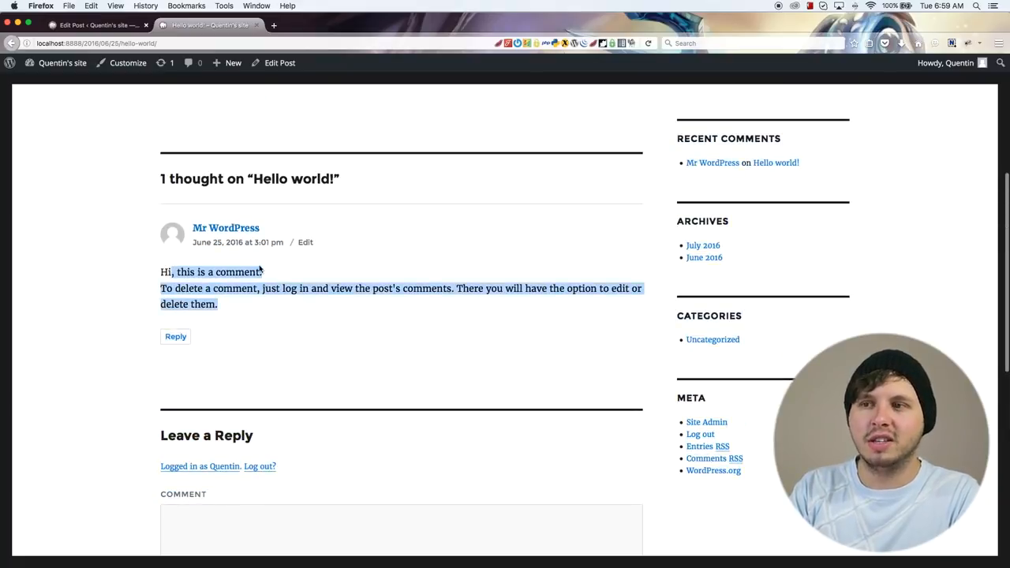
scroll(305, 286, "up", 4)
scroll(304, 286, "up", 2)
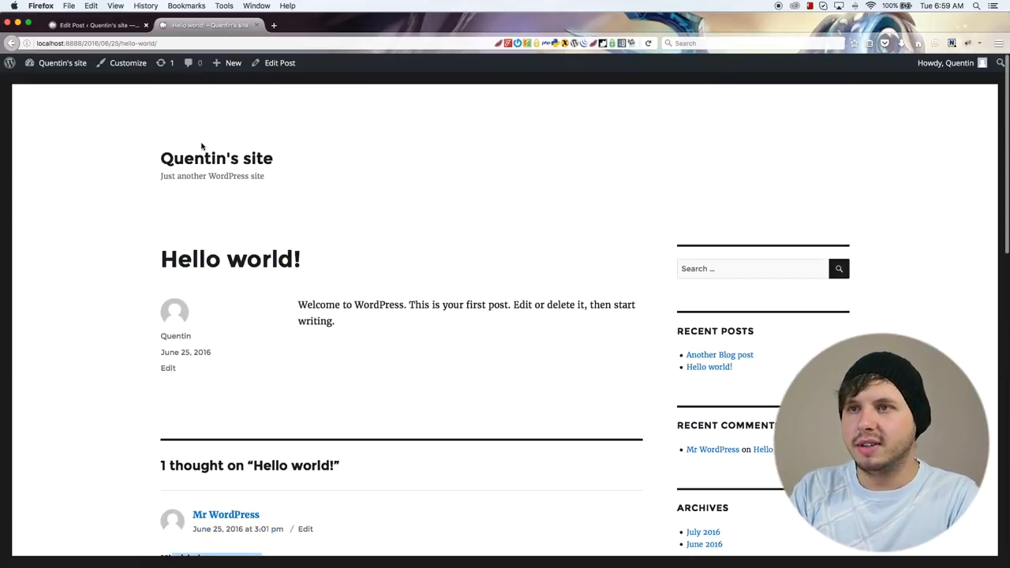
left_click(212, 167)
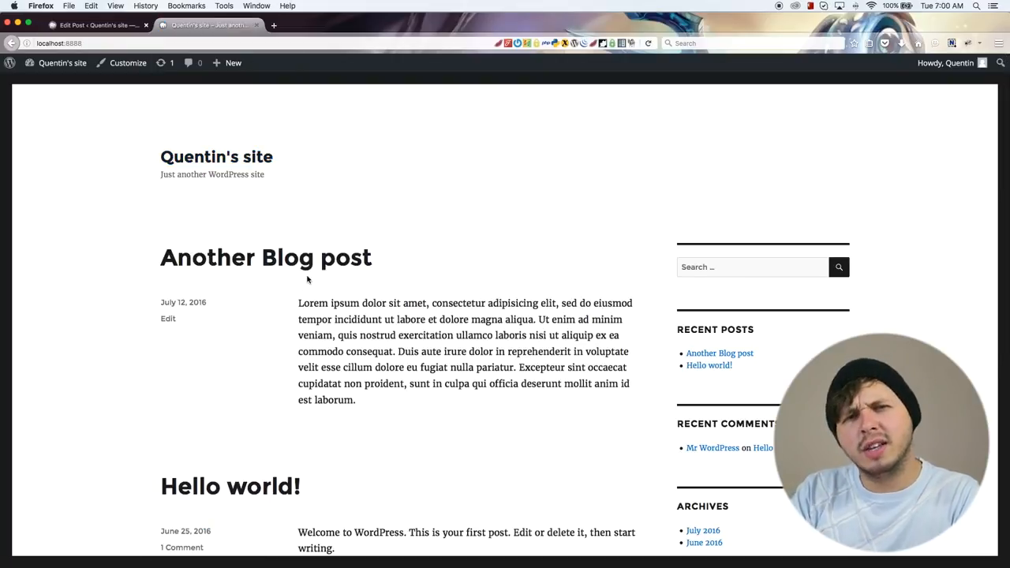
scroll(303, 282, "down", 1)
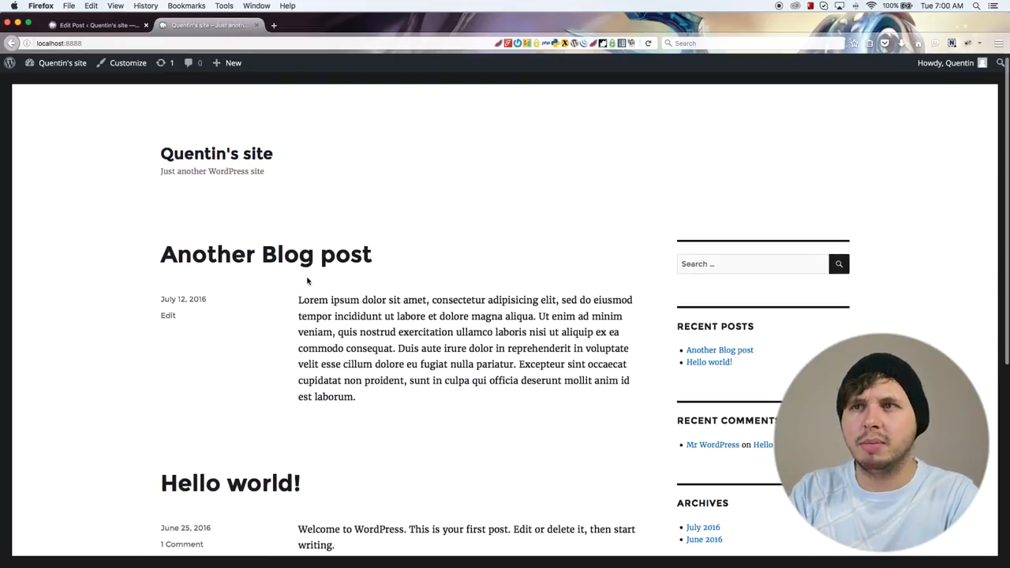
Step: Upload IMG_0797.JPG in the "Another Blog post" editor and set it as the post's featured image
left_click(92, 27)
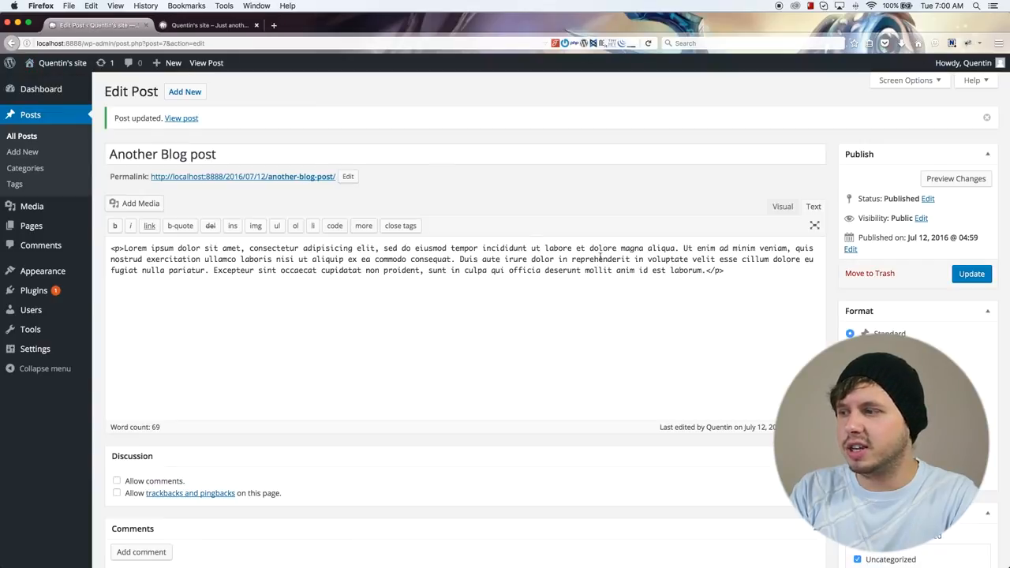
scroll(853, 496, "down", 5)
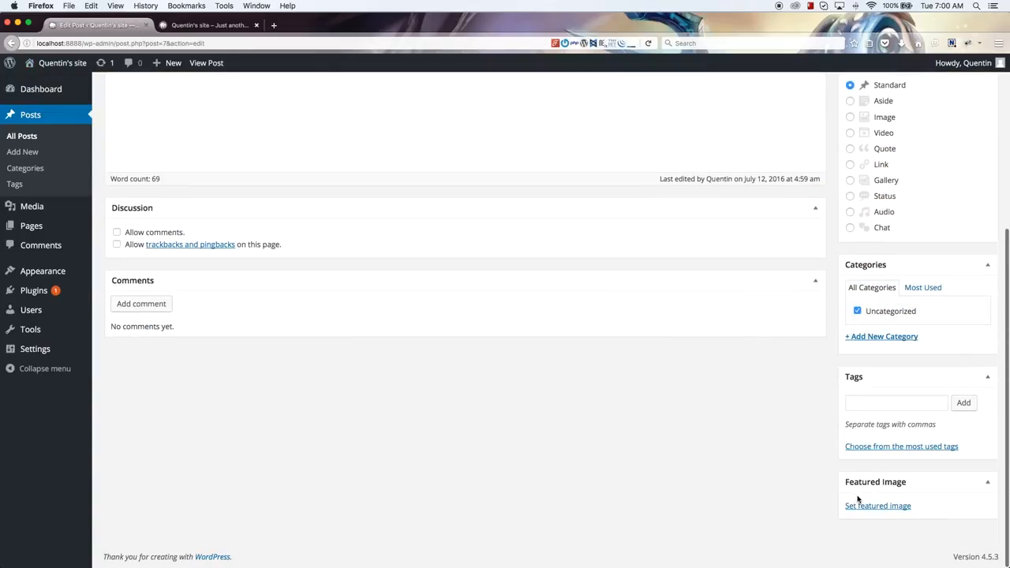
left_click(858, 511)
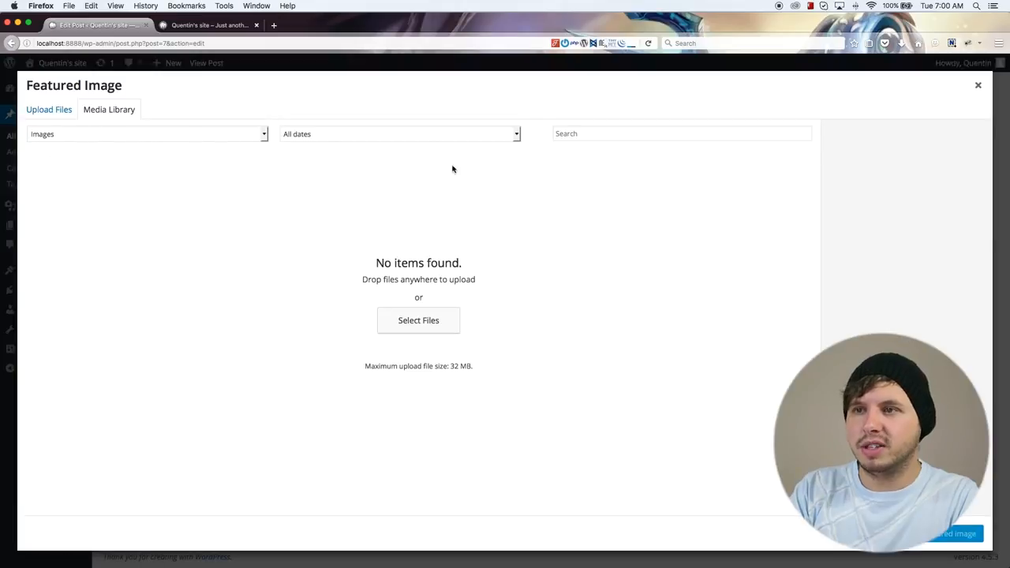
left_click(405, 327)
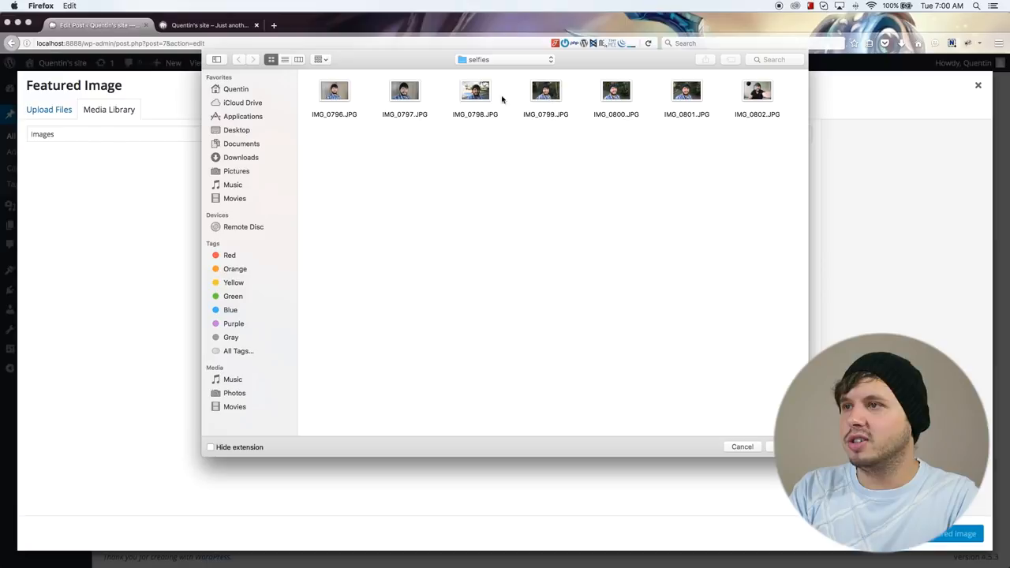
left_click(418, 98)
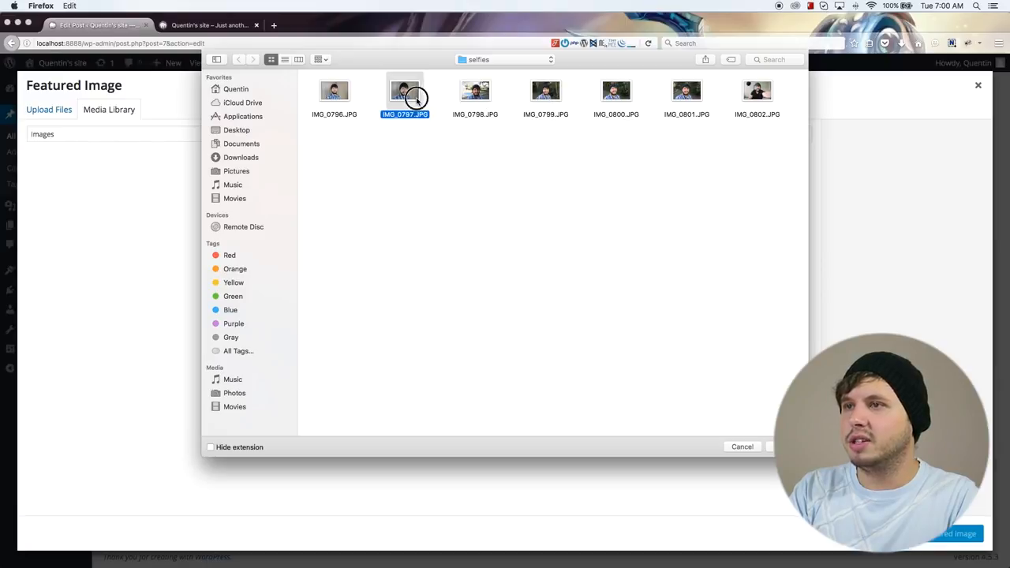
left_click(770, 446)
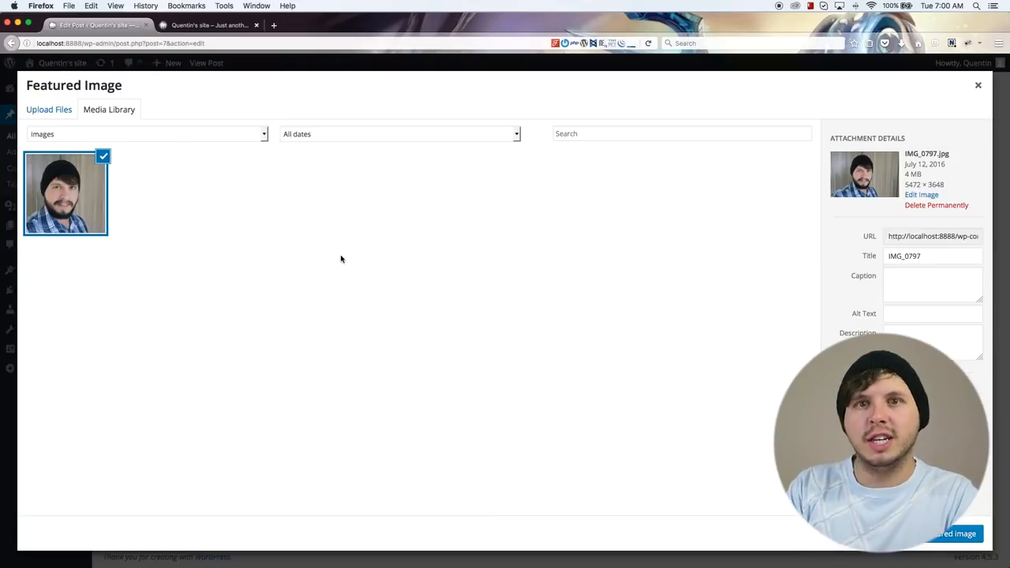
left_click(983, 534)
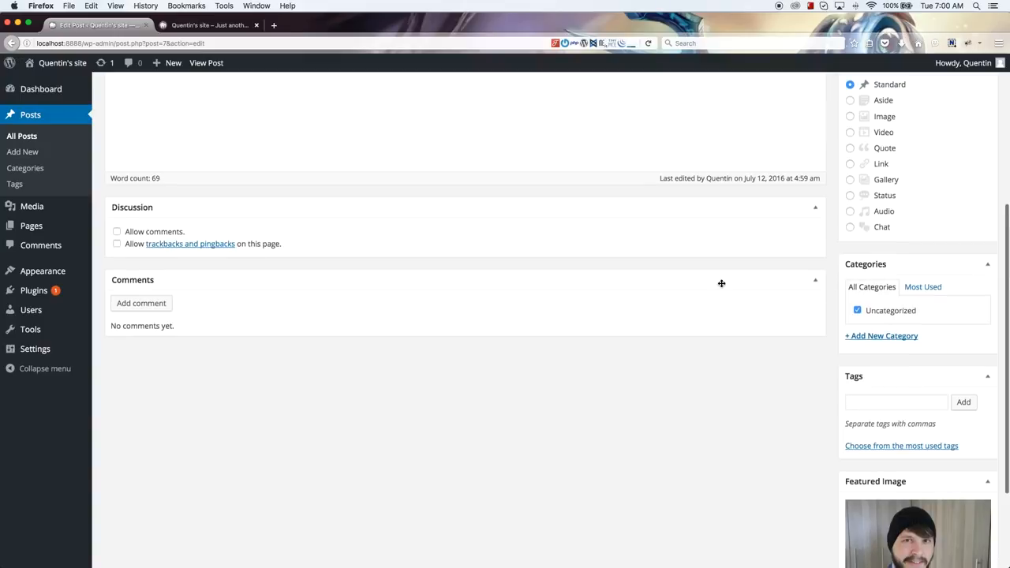
Step: Update the post and reload the site's home page to check its featured image
scroll(721, 283, "down", 3)
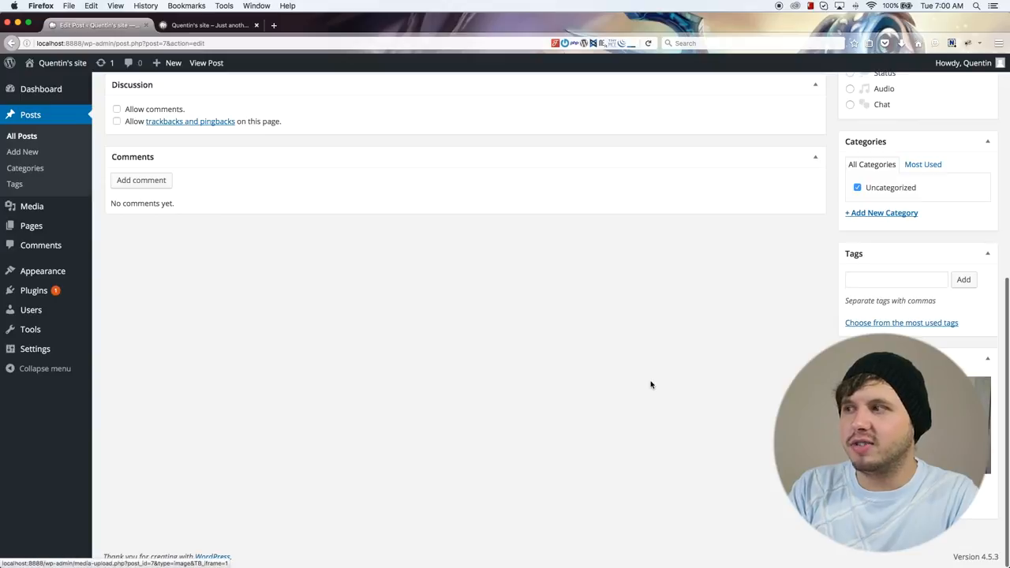
scroll(651, 384, "up", 9)
left_click(971, 272)
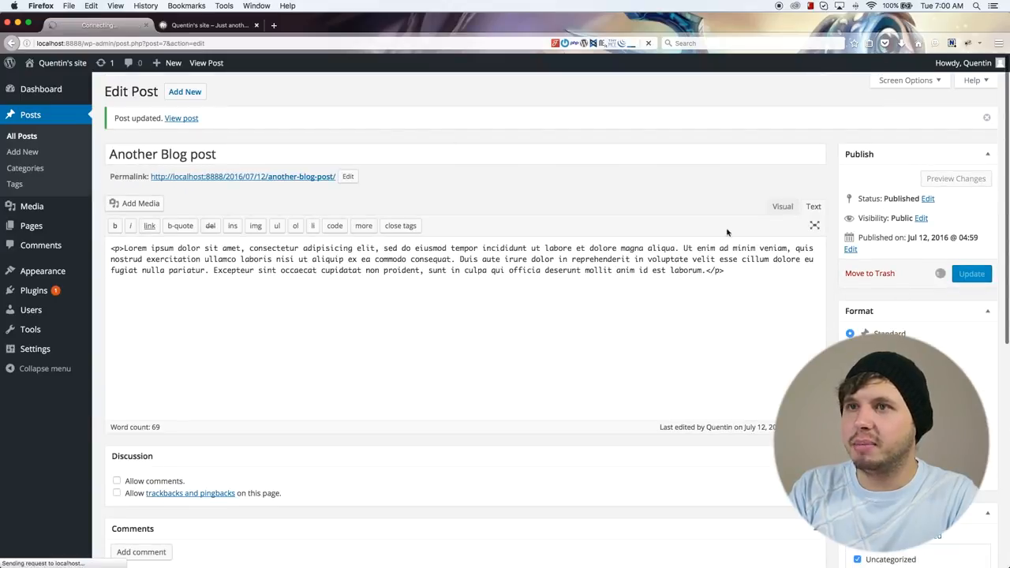
left_click(203, 26)
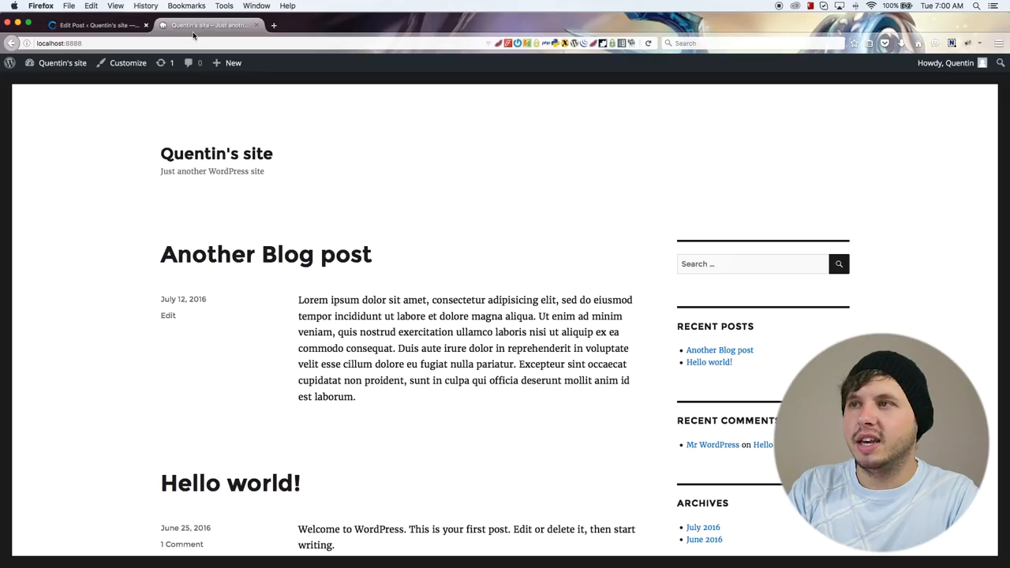
left_click(646, 43)
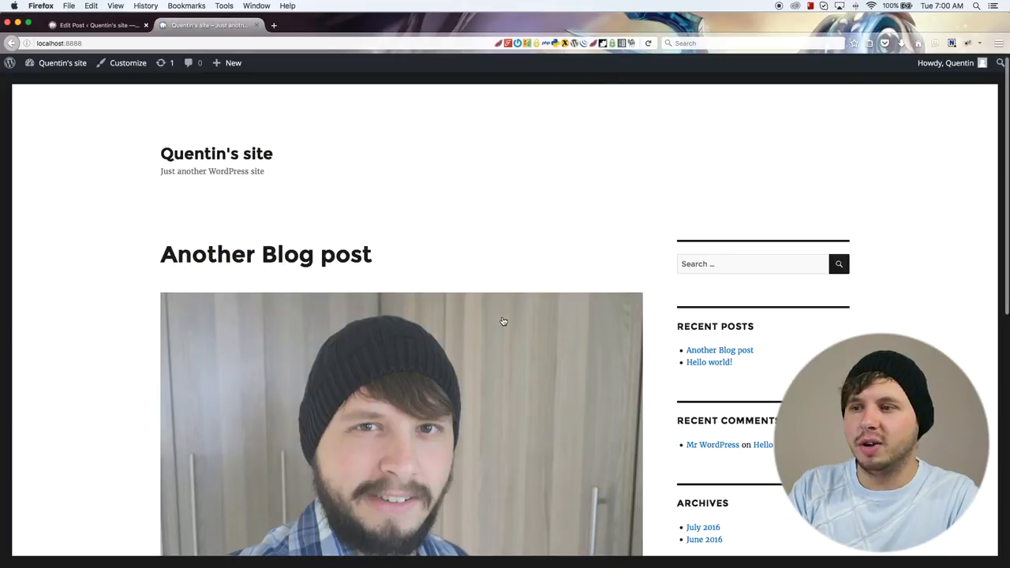
scroll(504, 311, "down", 5)
scroll(380, 273, "up", 3)
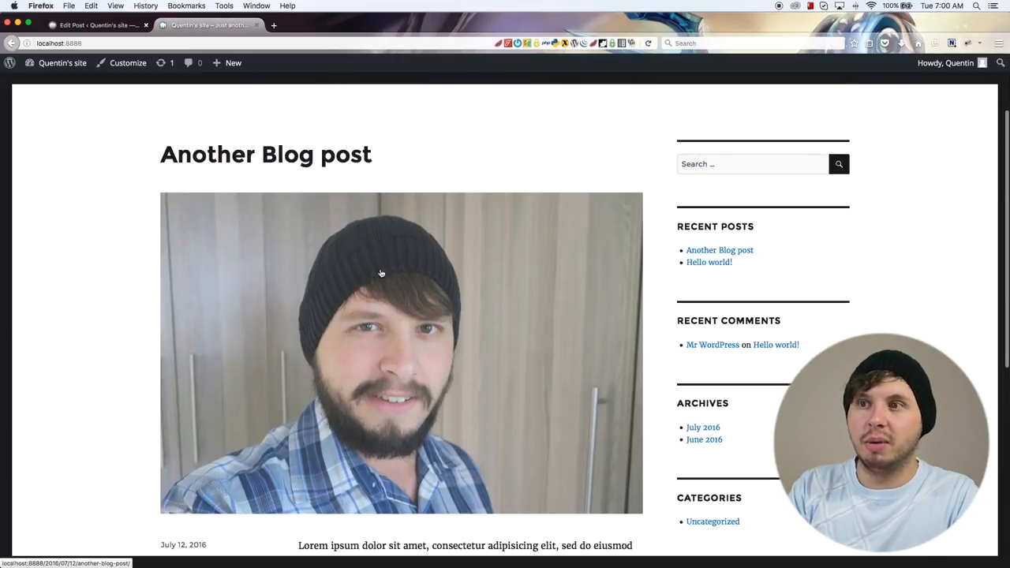
Step: Open the "Another Blog post" page and examine its featured image, body text and author details
left_click(228, 162)
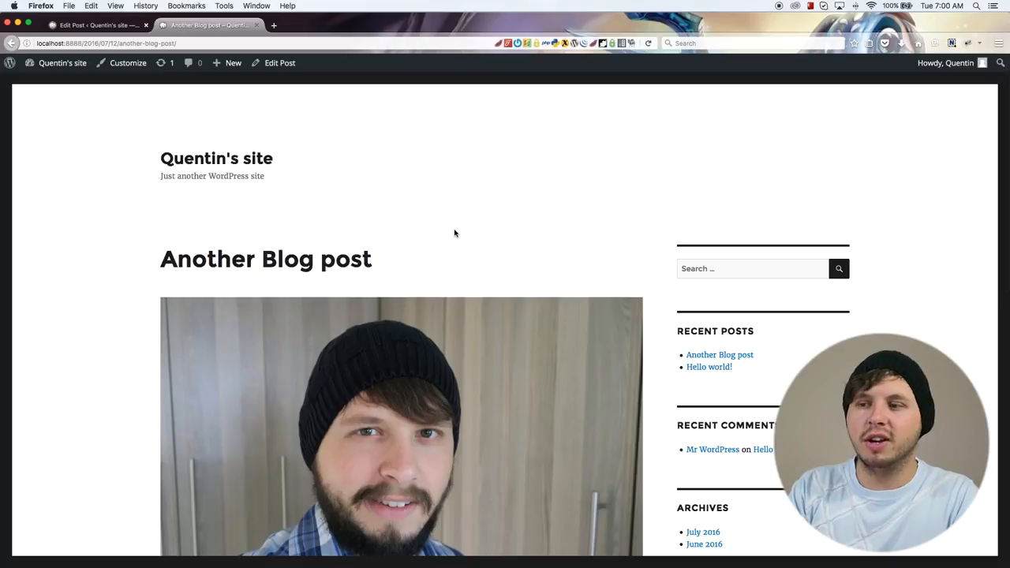
scroll(466, 225, "down", 5)
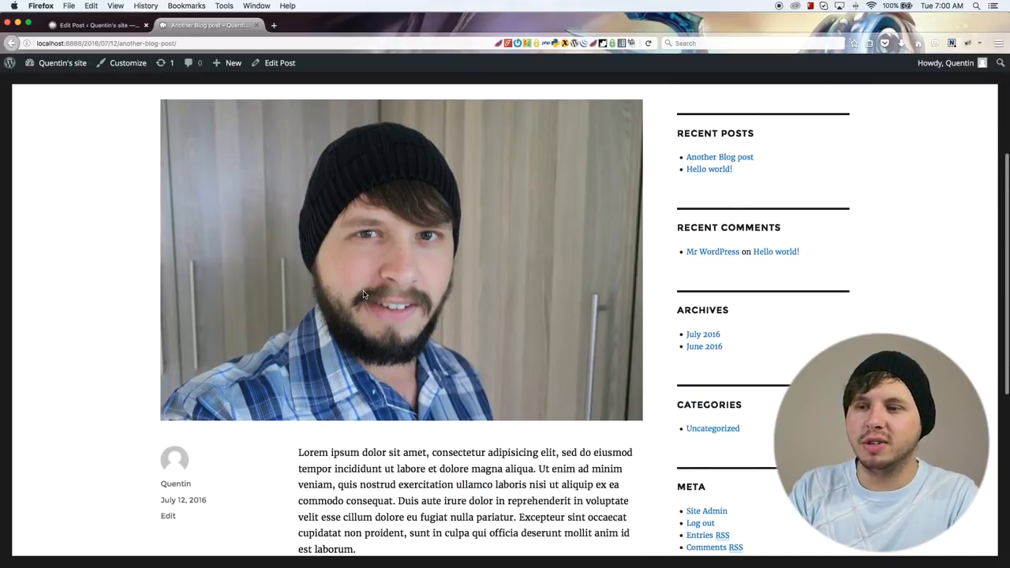
scroll(364, 295, "down", 3)
left_click_drag(357, 436, 315, 349)
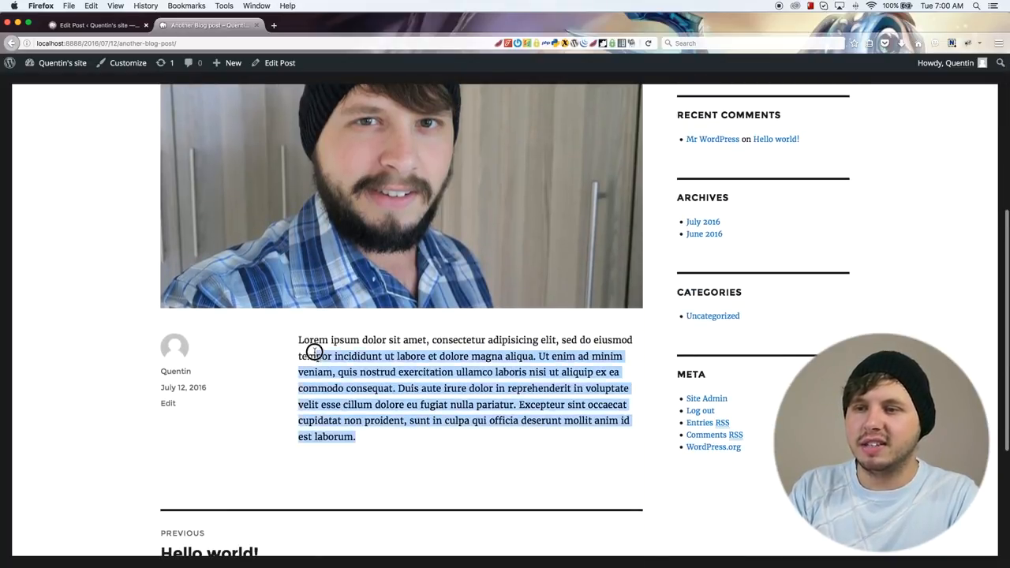
left_click_drag(212, 410, 249, 378)
scroll(247, 378, "down", 3)
key("super+r")
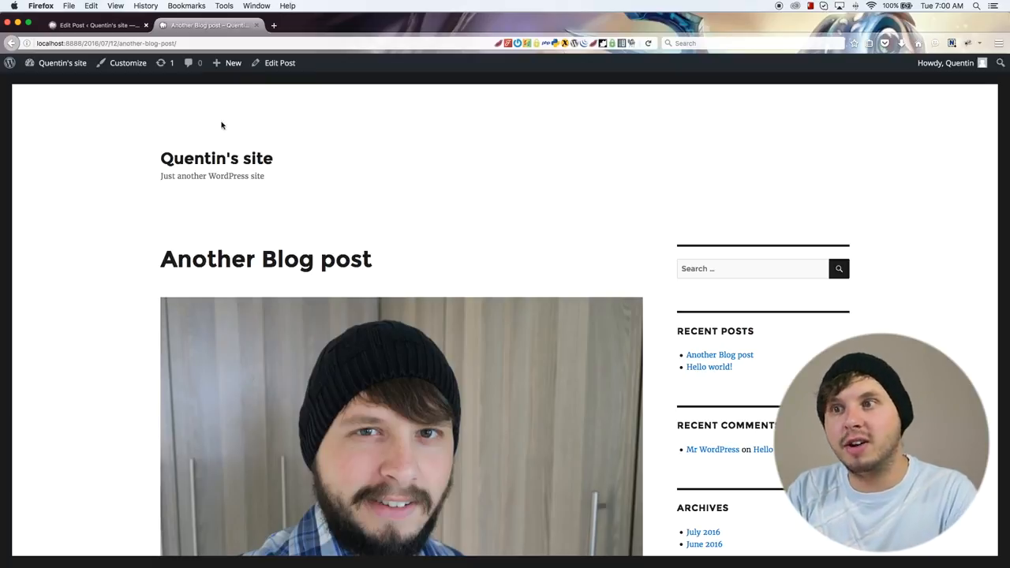
Step: Return to the site's home page and look over how the latest post is displayed
left_click(215, 169)
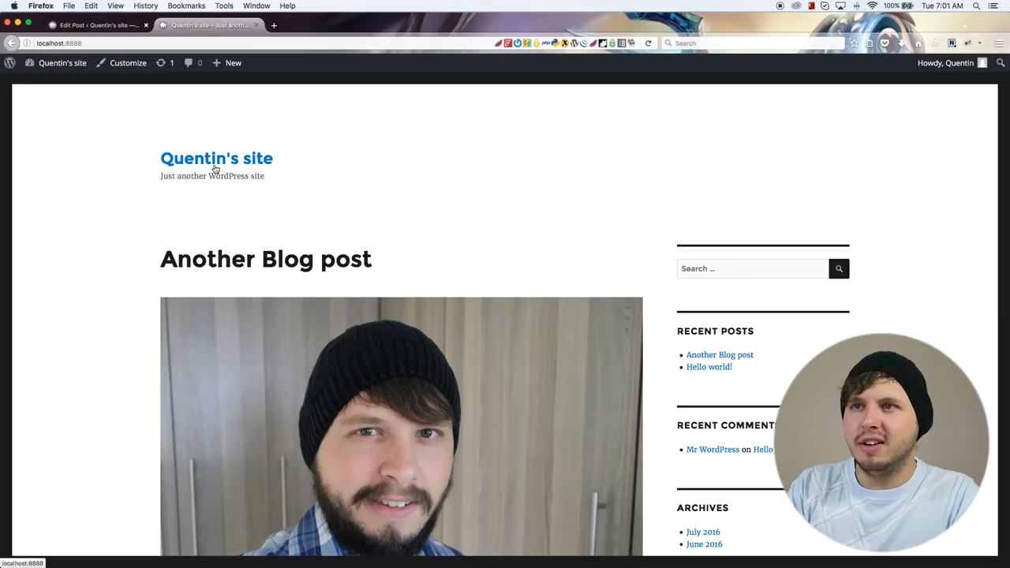
scroll(327, 182, "down", 5)
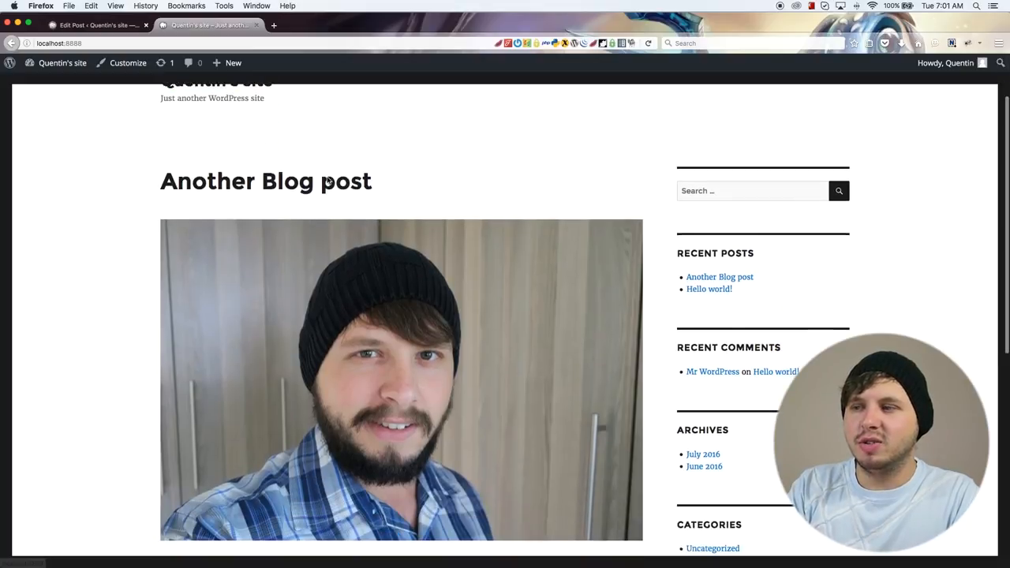
scroll(327, 181, "up", 5)
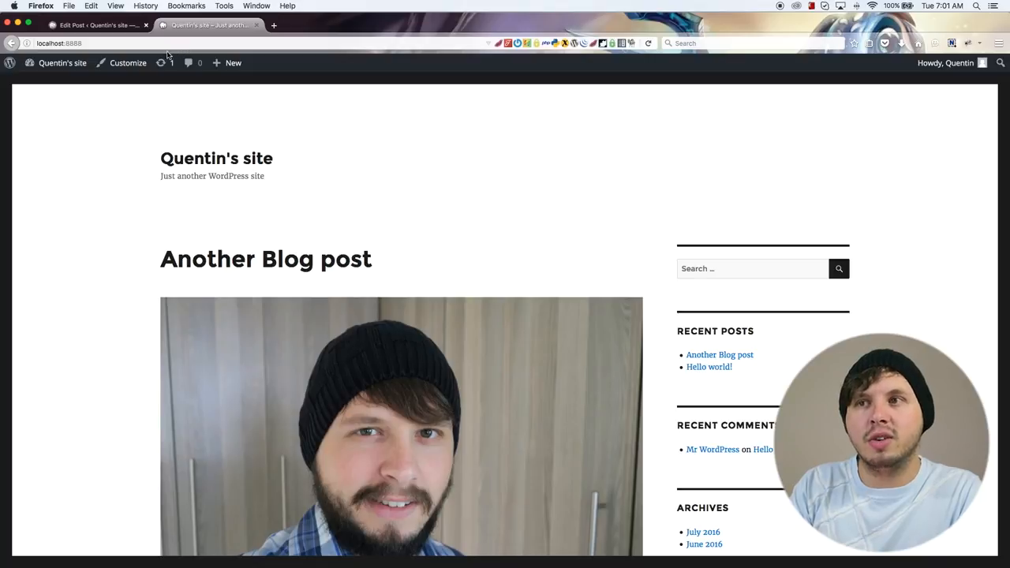
Step: Open the site customizer's Static Front Page settings, make the front page display a static page, and view the posts page choices
left_click(125, 70)
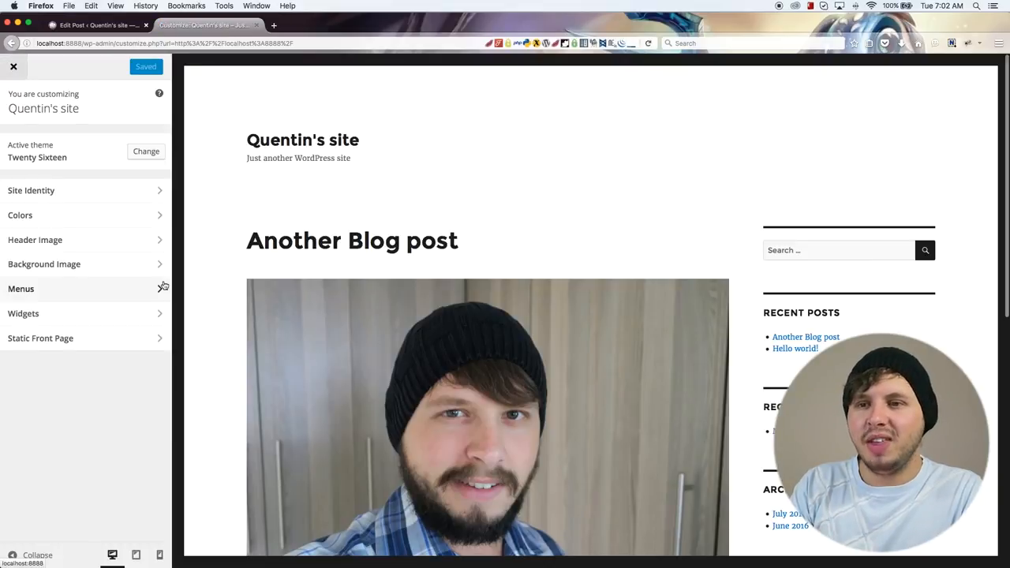
left_click(80, 339)
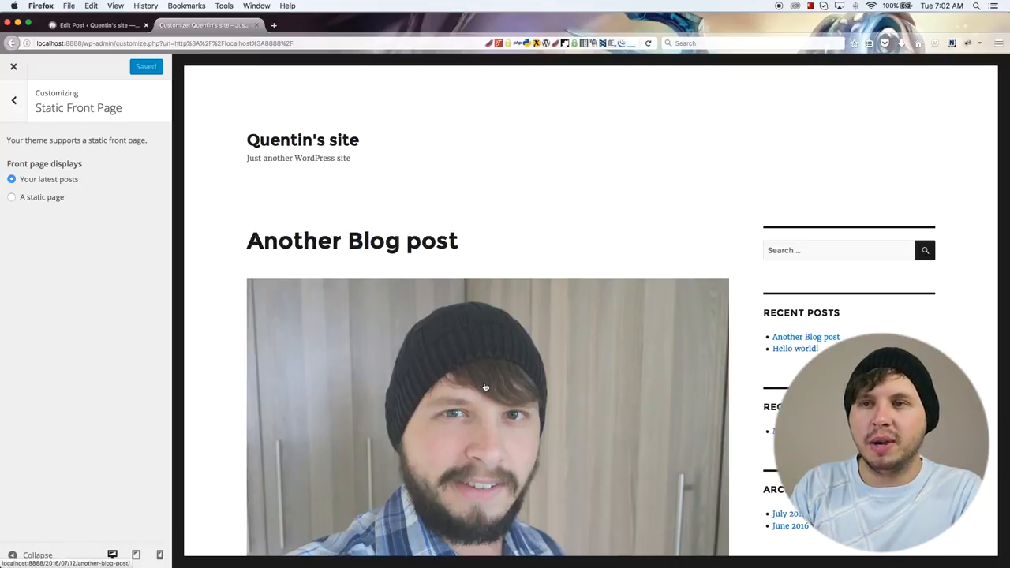
left_click(14, 199)
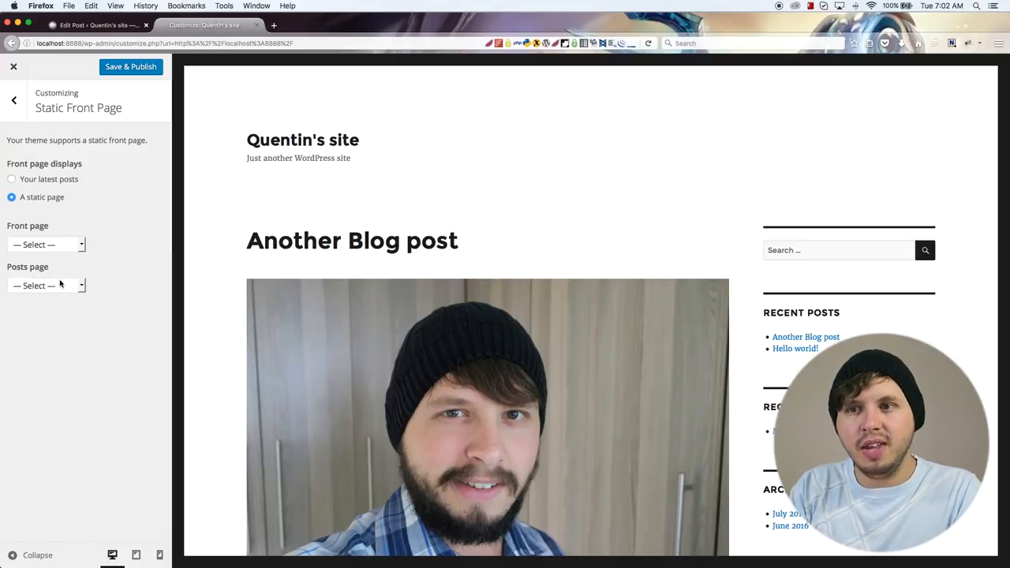
left_click(61, 284)
left_click(133, 294)
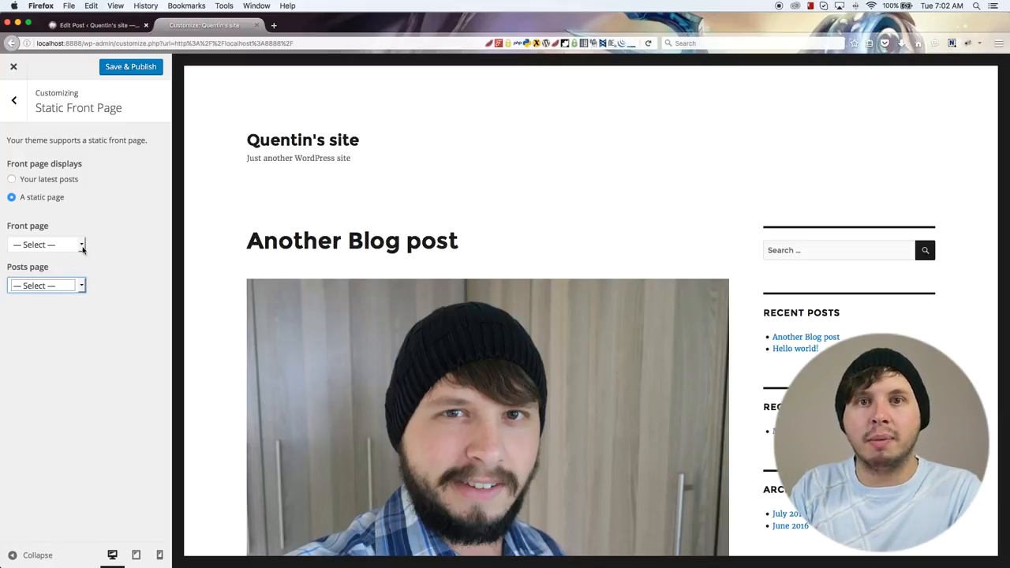
Step: Choose Sample Page as the static front page and look over it in the preview
left_click(62, 245)
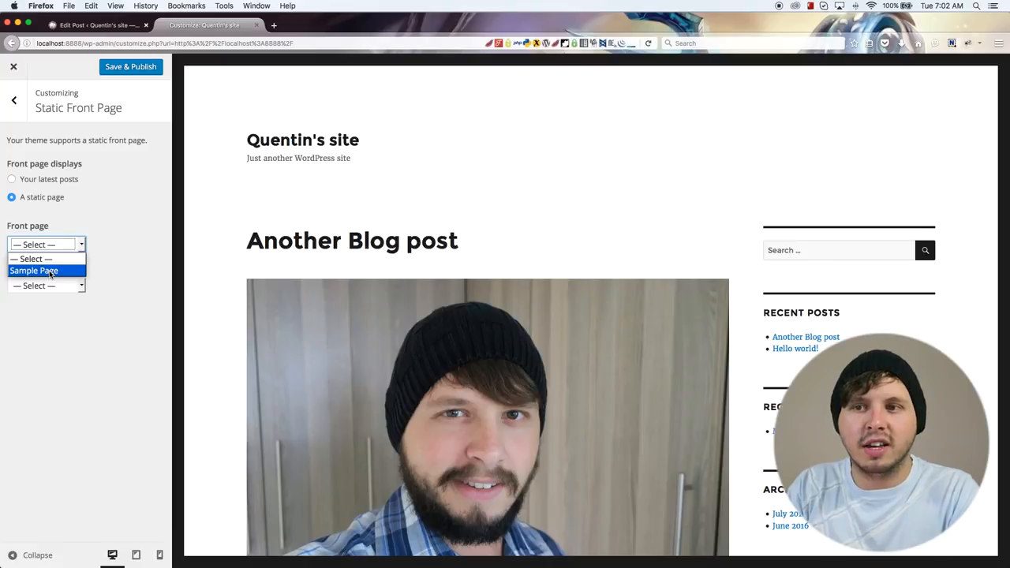
left_click(51, 270)
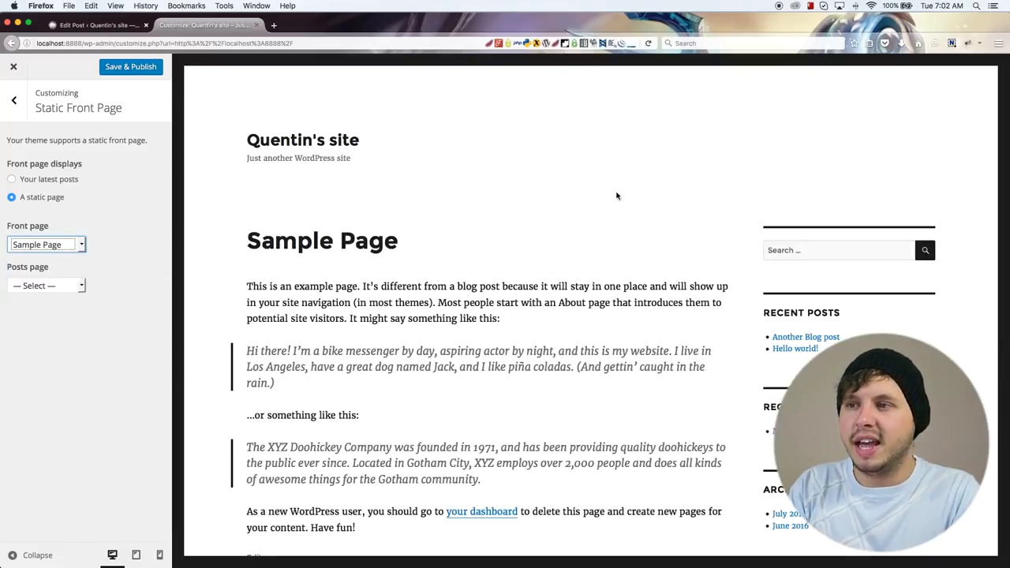
scroll(434, 299, "down", 2)
scroll(491, 383, "up", 2)
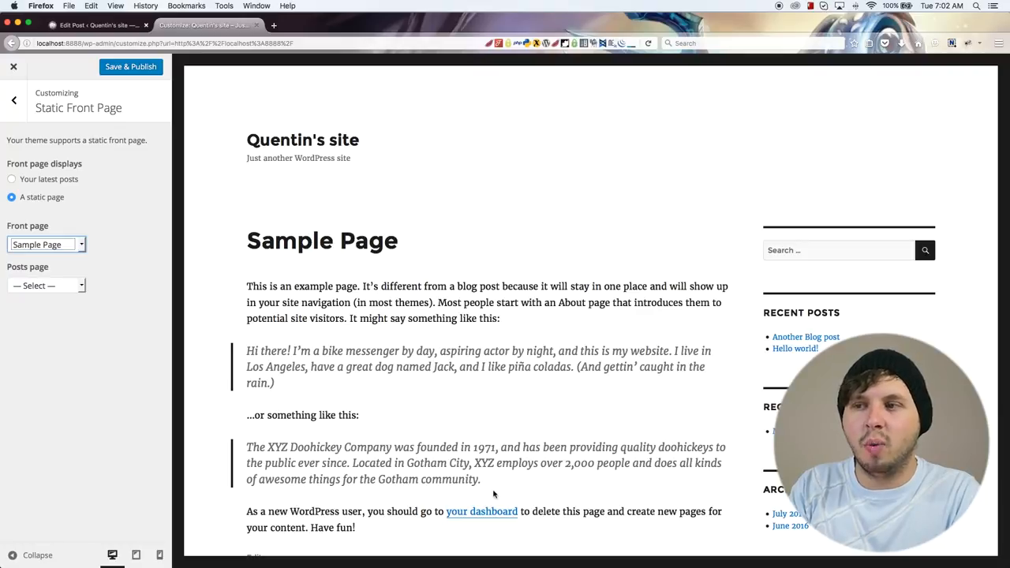
Step: Look over the Sample Page preview, save and publish the static front page setting, and close the customizer
scroll(489, 495, "down", 2)
left_click_drag(439, 525, 259, 238)
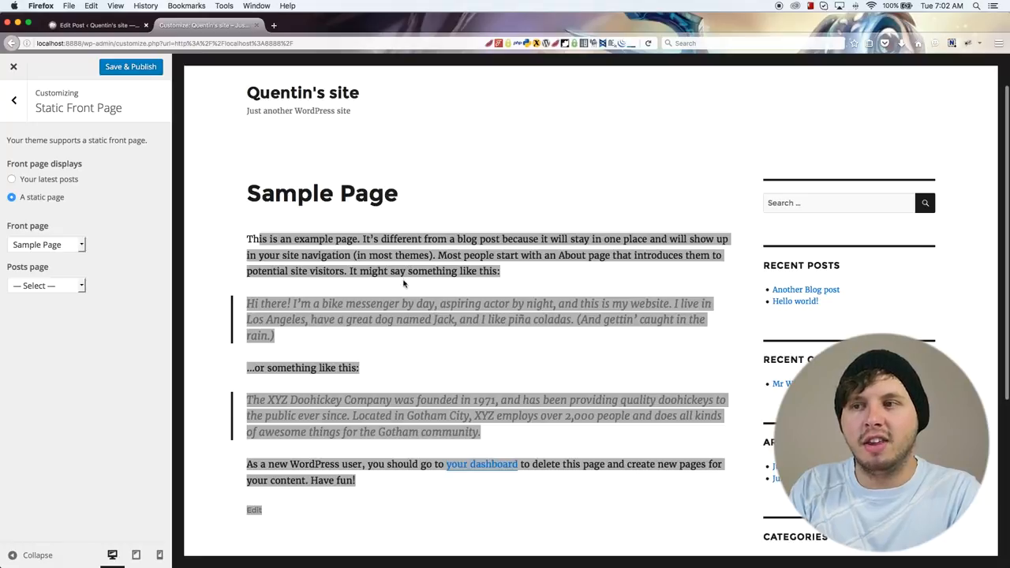
scroll(387, 385, "up", 2)
left_click(134, 68)
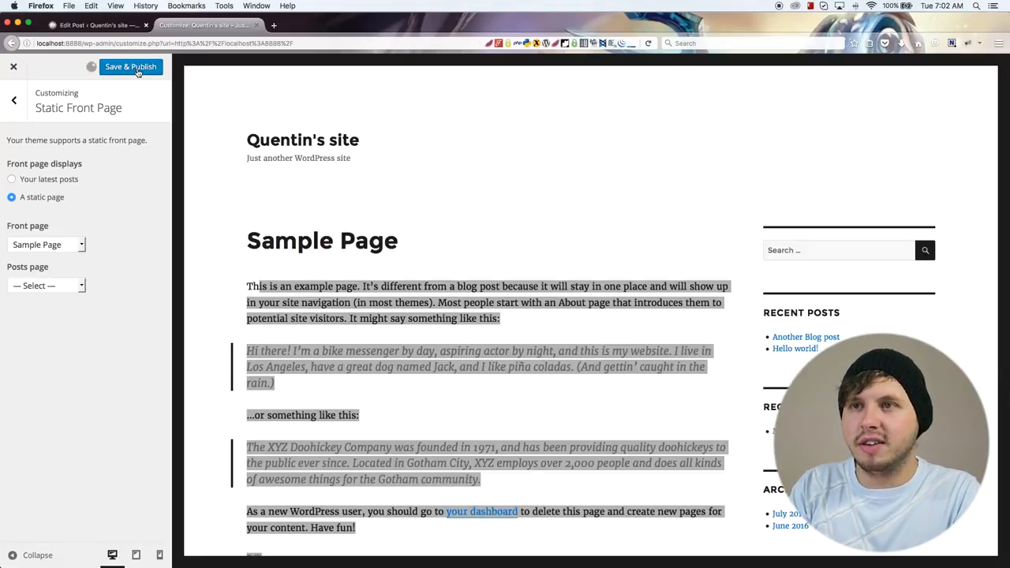
left_click(14, 101)
left_click(13, 70)
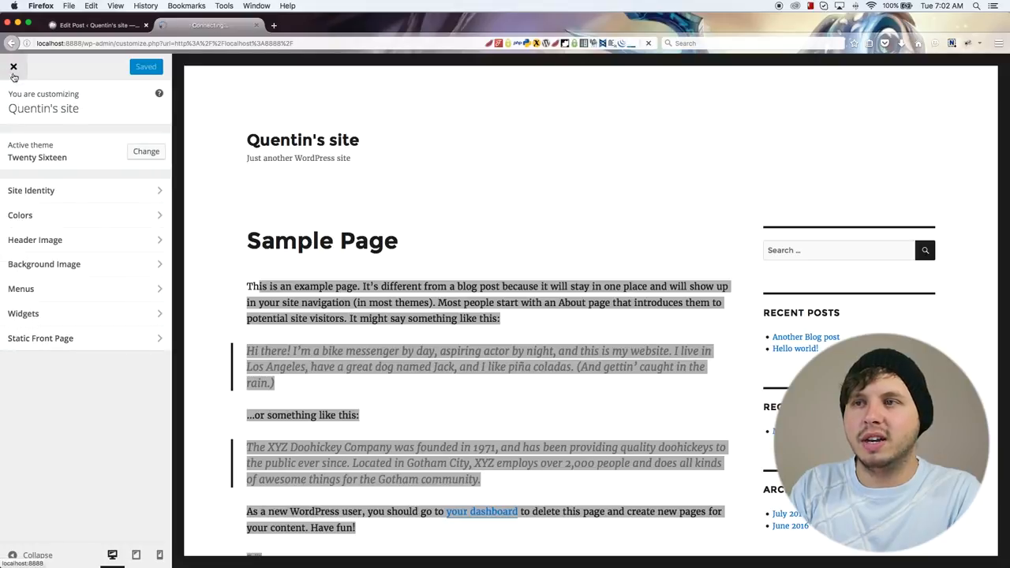
Step: Examine the site's live front page and its Sample Page content
scroll(316, 335, "down", 3)
scroll(315, 335, "up", 3)
scroll(315, 335, "down", 3)
scroll(316, 331, "up", 3)
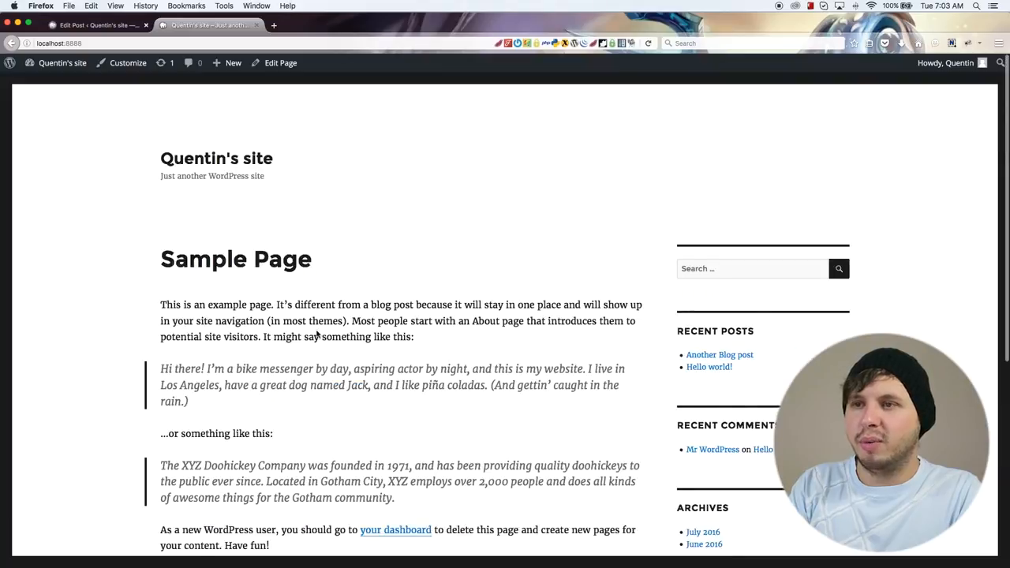
scroll(316, 335, "down", 1)
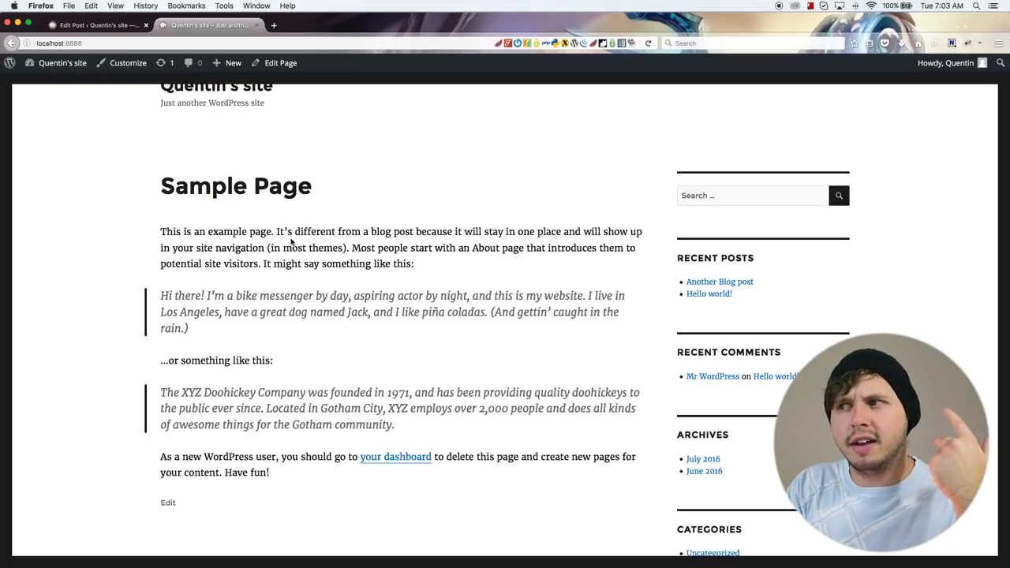
scroll(762, 203, "up", 2)
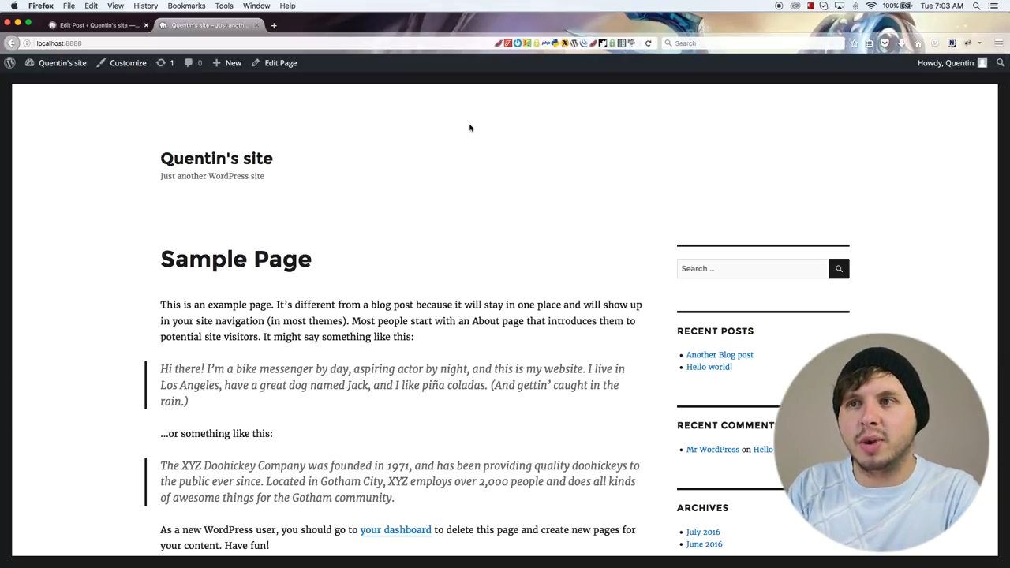
Step: Return to the dashboard and create a new page titled "Contact us"
left_click(96, 25)
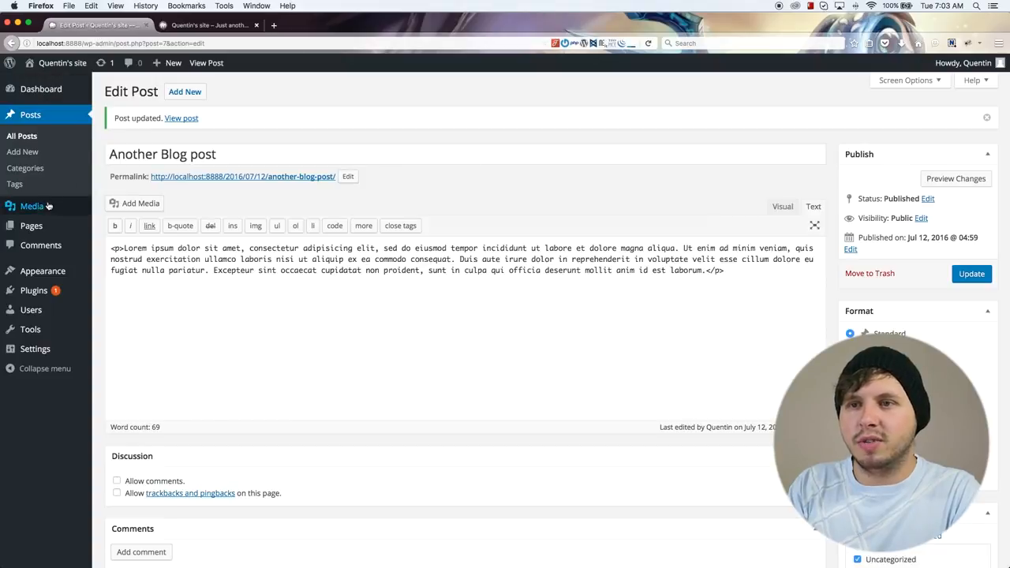
left_click(79, 226)
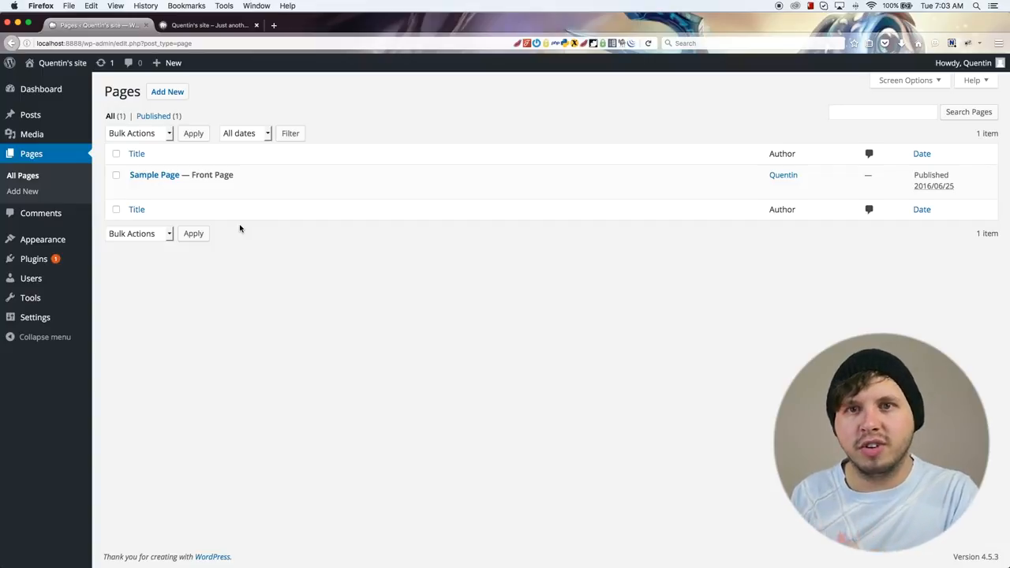
left_click(178, 94)
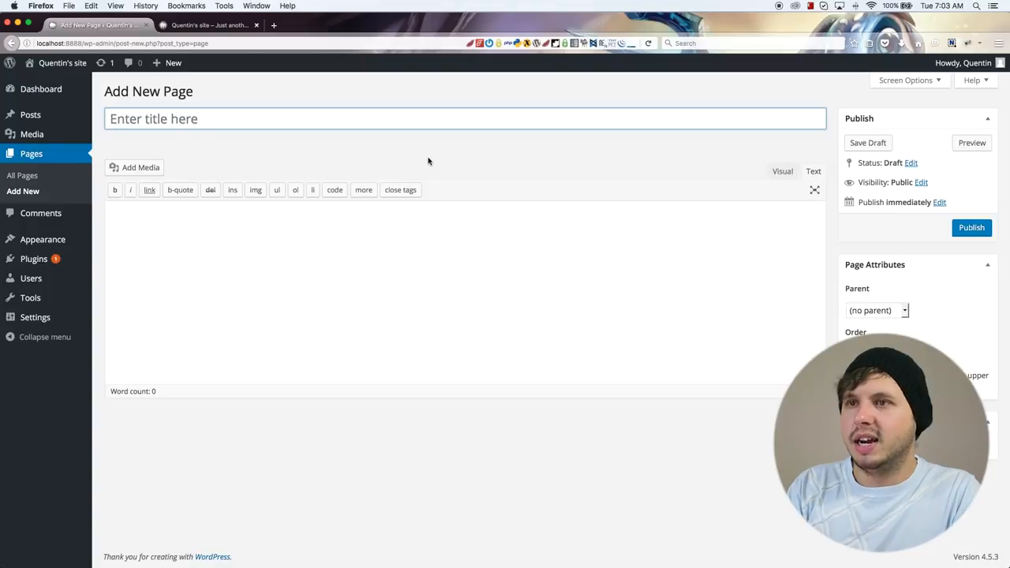
type("Contsct")
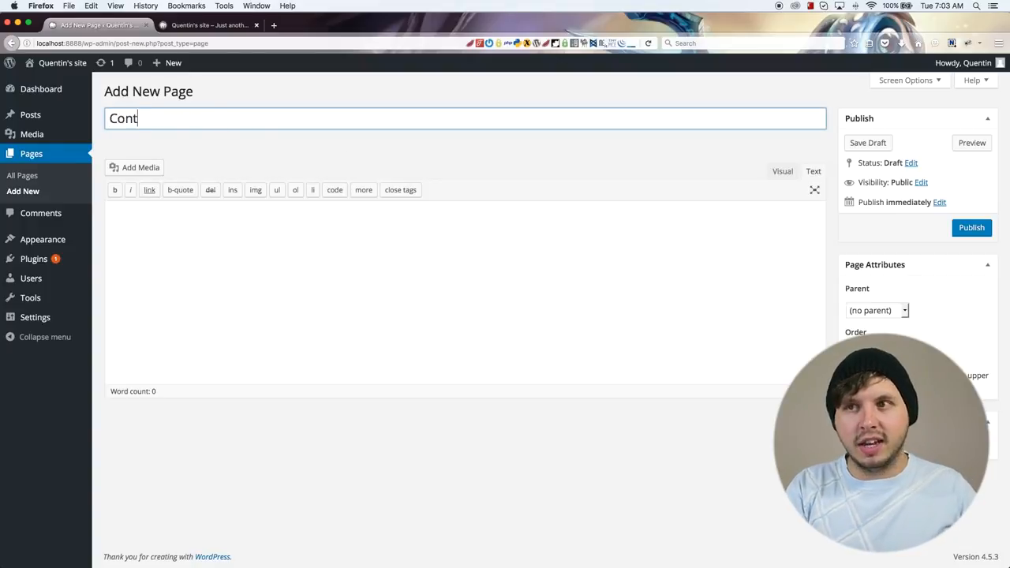
key("BackSpace")
key("BackSpace")
key("BackSpace")
type("act us")
Step: In the visual editor, enter "Tel:", "Address:" and "email:" on separate spaced lines of the Contact us page, and publish it
left_click(176, 221)
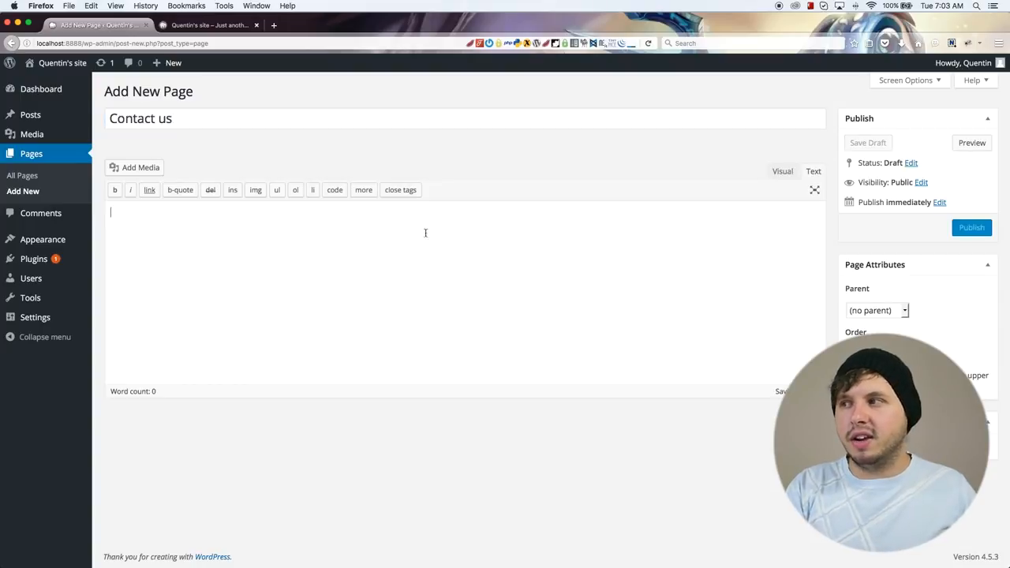
left_click(780, 172)
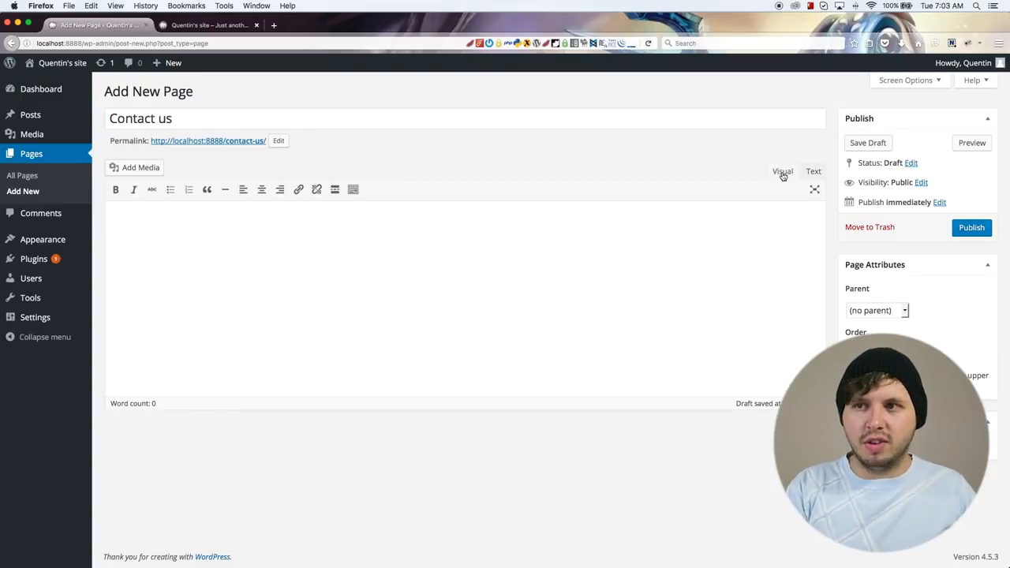
type("Tel:")
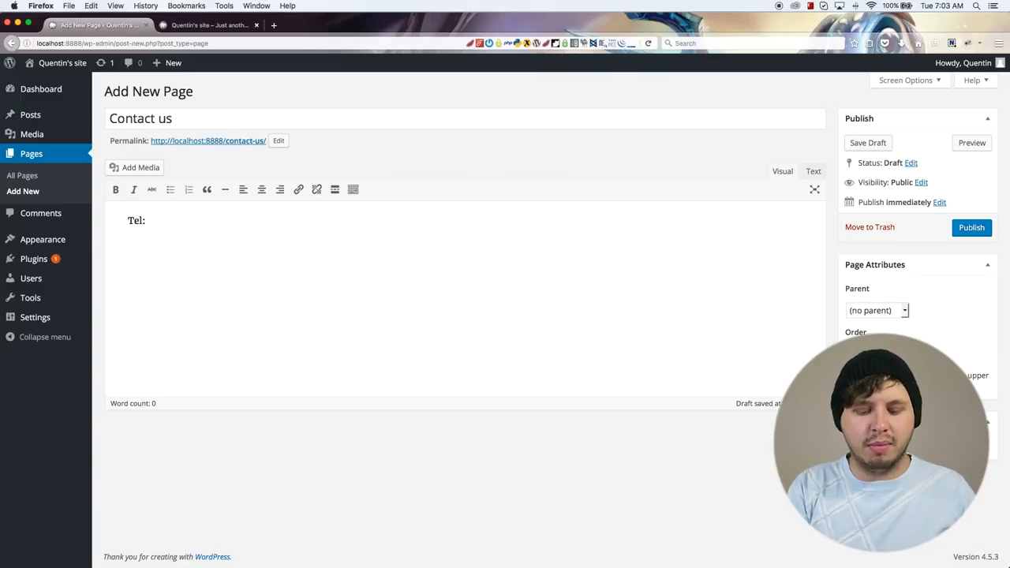
type("  Address:")
key("Return")
key("Return")
type("email:")
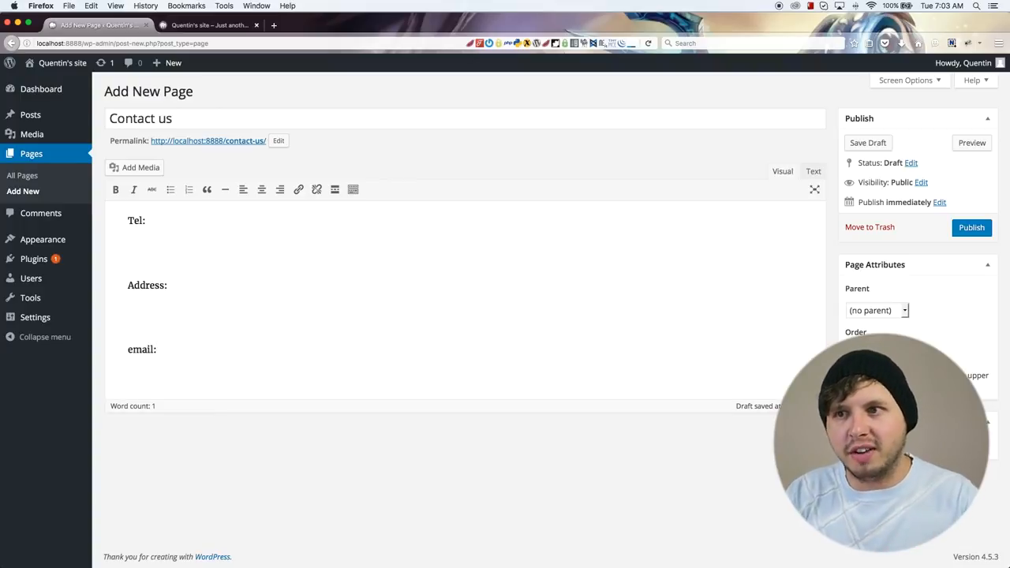
key("super+a")
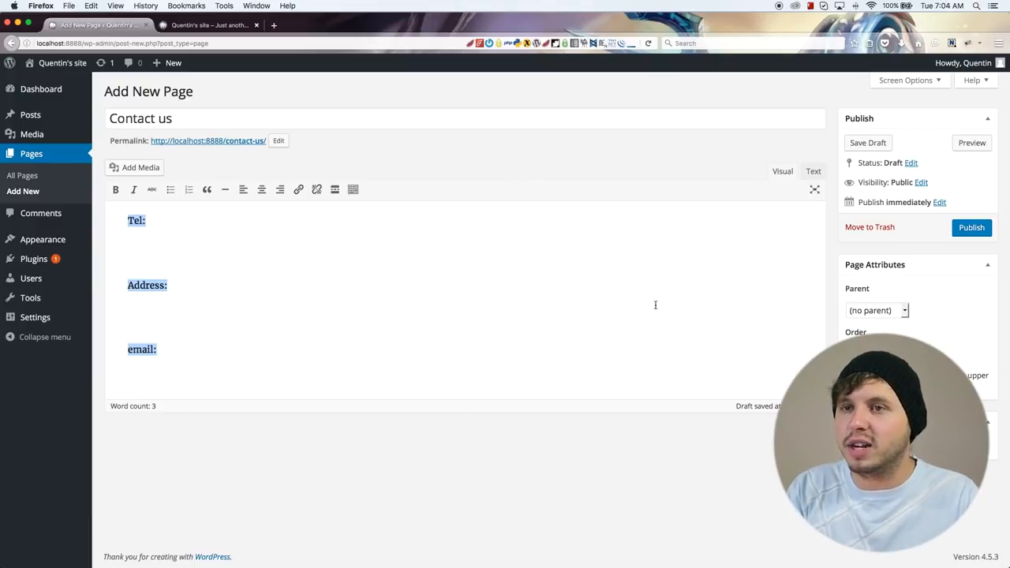
left_click(983, 230)
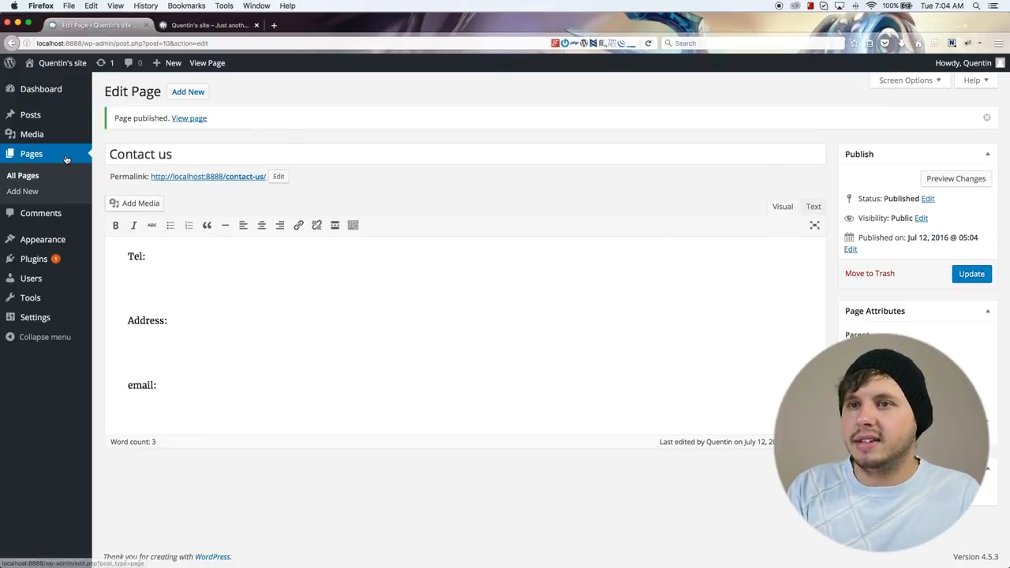
Step: Go back to the list of pages and start another new page titled "About us"
left_click(52, 159)
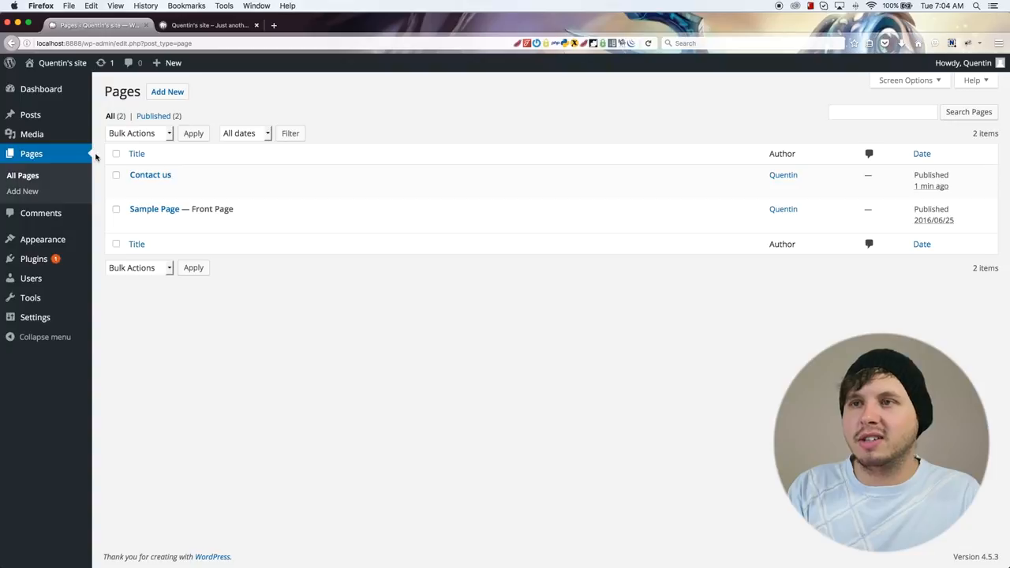
left_click(178, 93)
type("A")
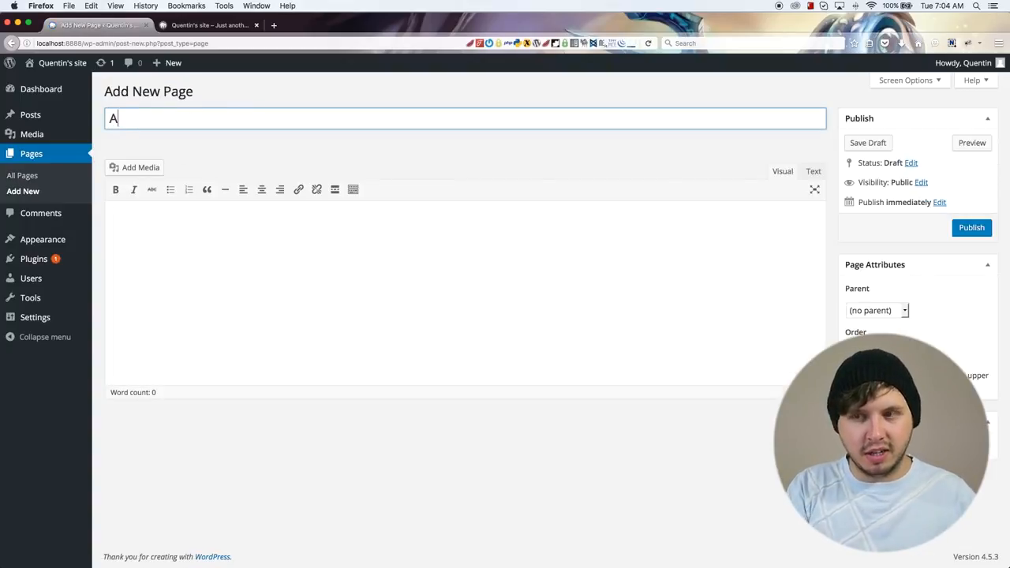
type("bout us")
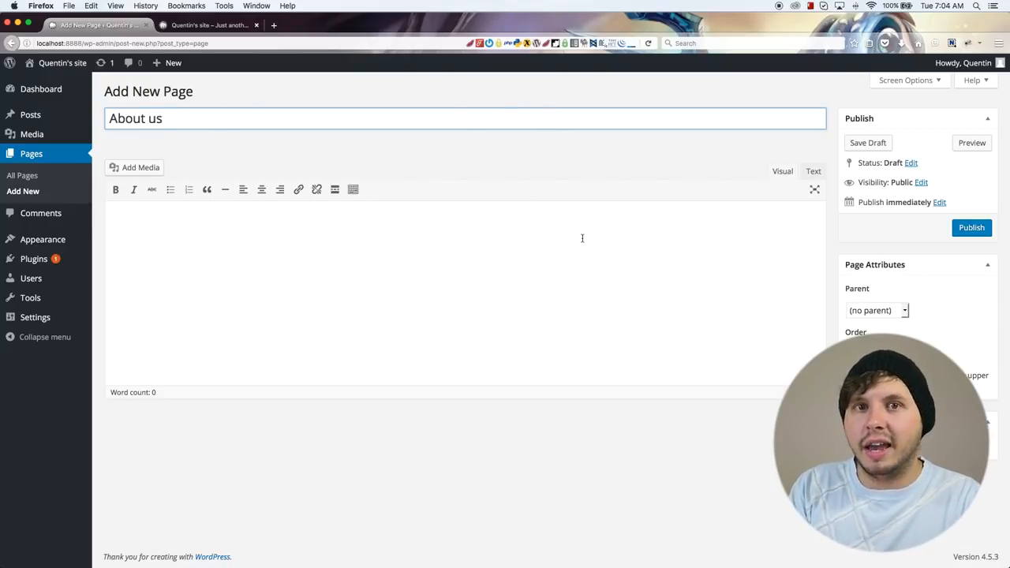
Step: Show the Discussion box through the screen options, look at its comment settings below the editor, and hide the box again
left_click(933, 84)
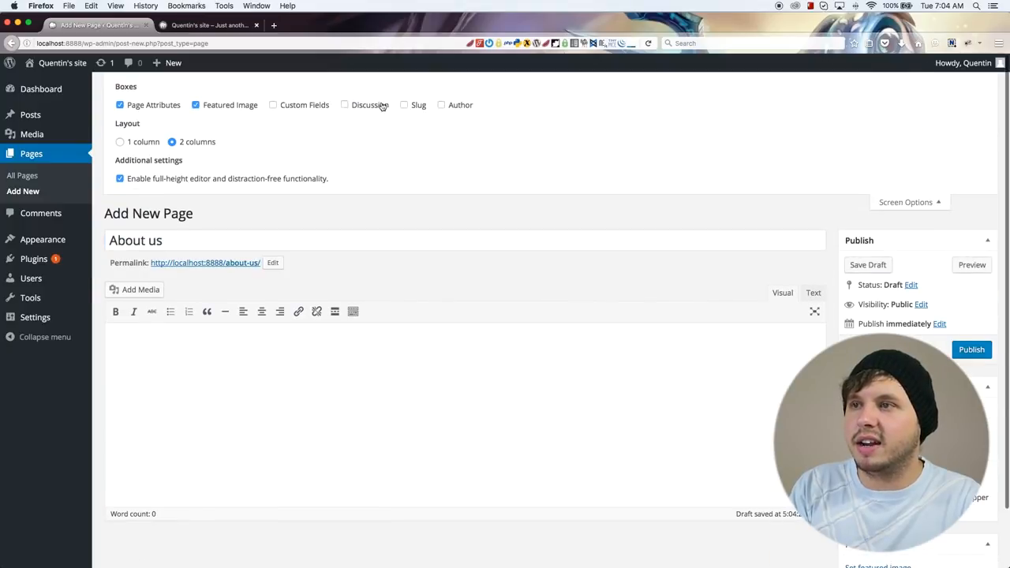
left_click(368, 106)
scroll(415, 124, "down", 2)
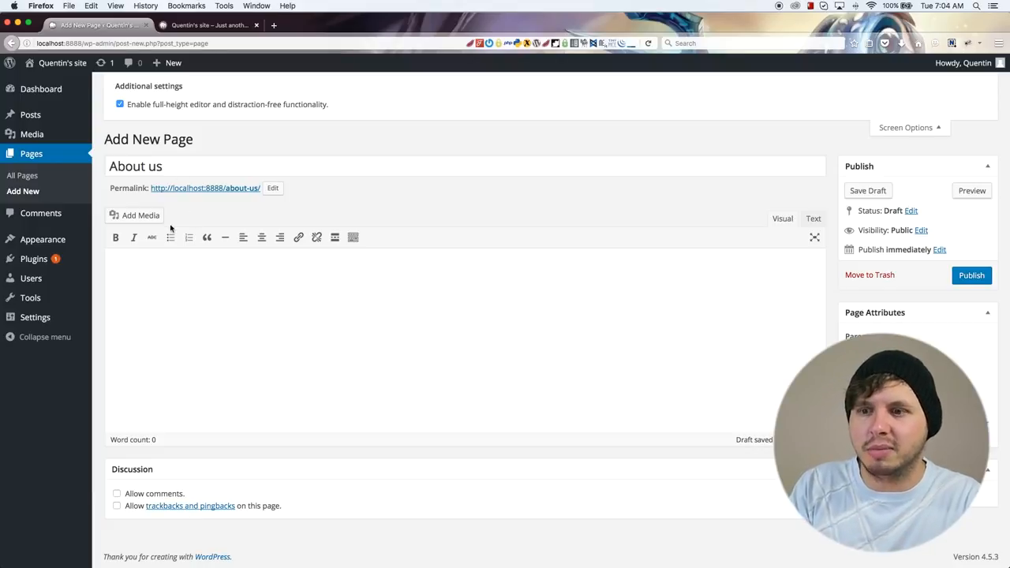
scroll(311, 134, "up", 2)
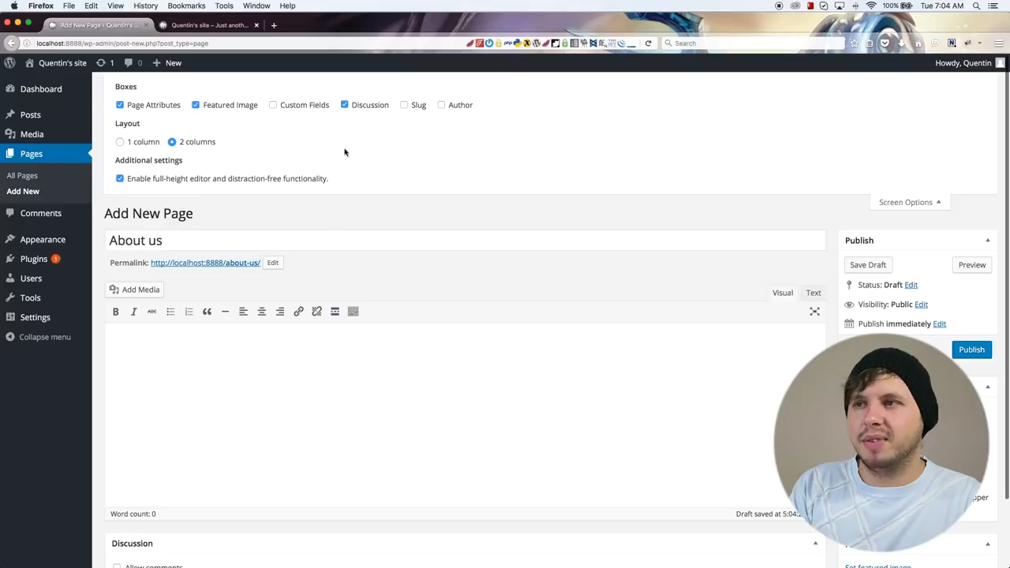
left_click(345, 105)
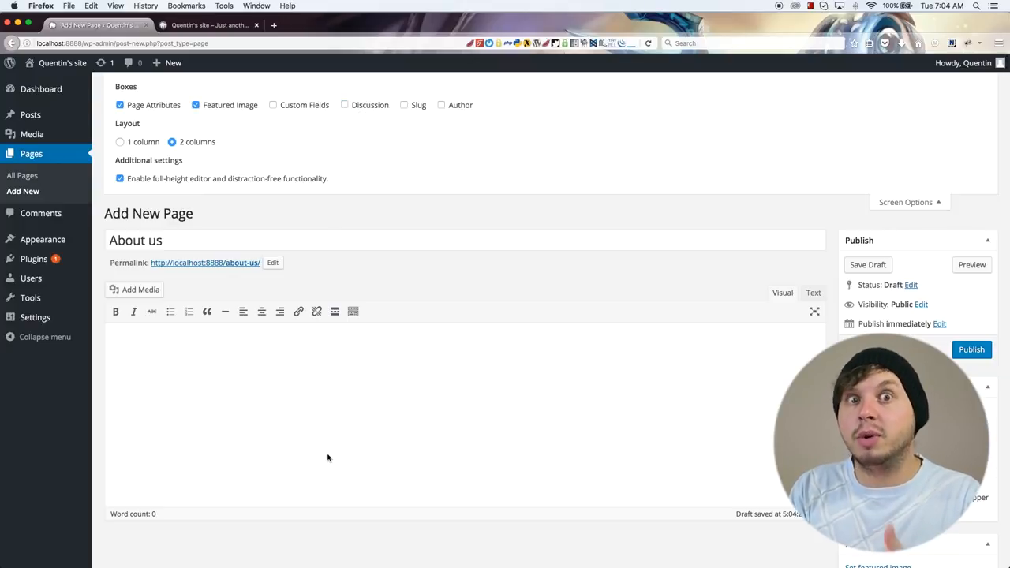
Step: Paste the Lorem ipsum paragraph as the About us page's body text and publish the page
scroll(570, 400, "down", 2)
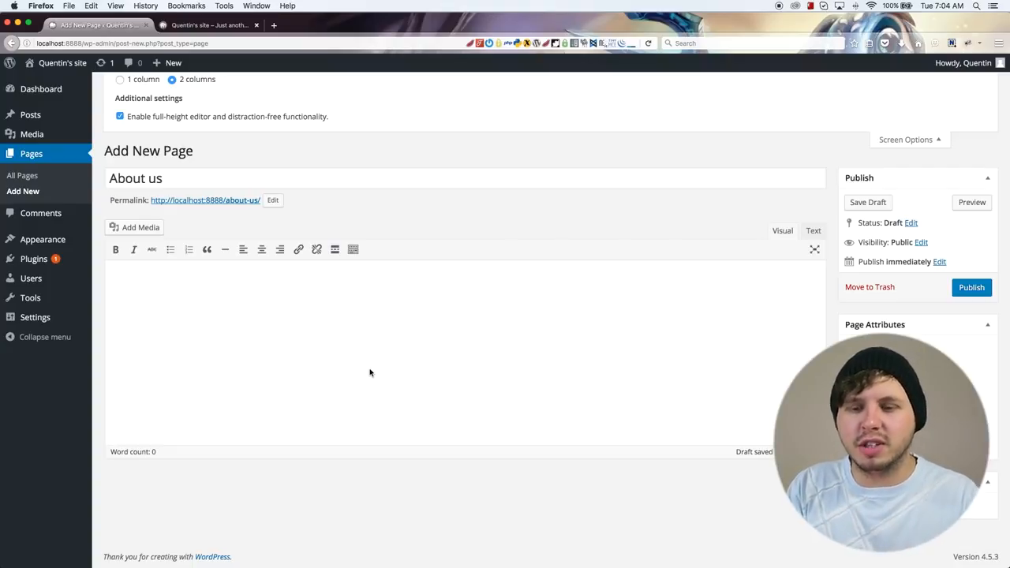
type("Lorem ipsum dolor sit amet, consectetur adipisicing elit, sed do eiusmod tempor incididunt ut labore et dolore magna aliqua. Ut enim ad minim veniam, quis nostrud exercitation ullamco laboris nisi ut aliquip ex ea commodo consequat. Duis aute irure dolor in reprehenderit in voluptate velit esse cillum dolore eu fugiat nulla pariatur. Excepteur sint occaecat cupidatat non proident, sunt in culpa qui officia deserunt mollit anim id est laborum.")
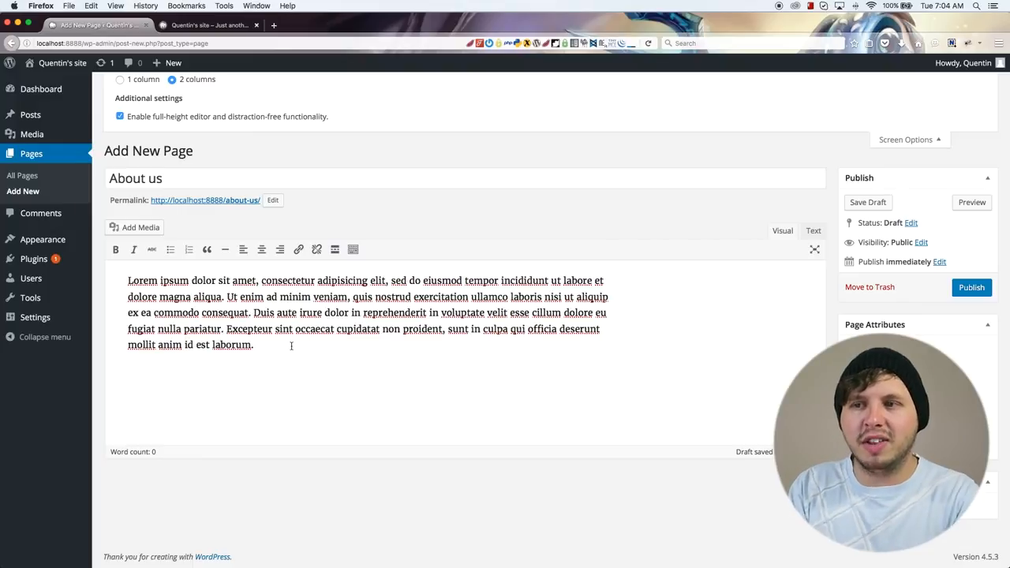
left_click_drag(308, 344, 128, 280)
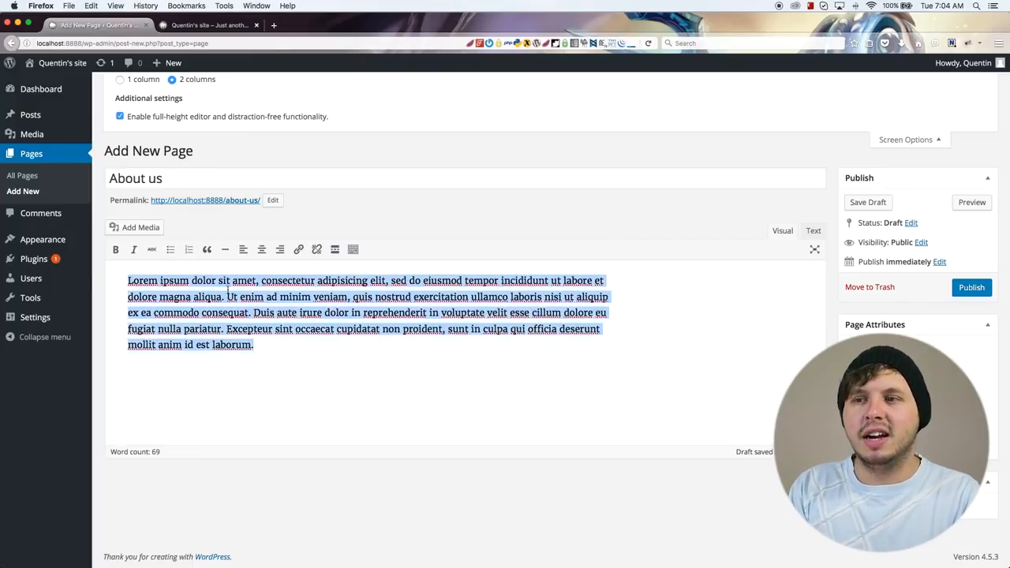
left_click(245, 317)
left_click_drag(177, 181, 80, 175)
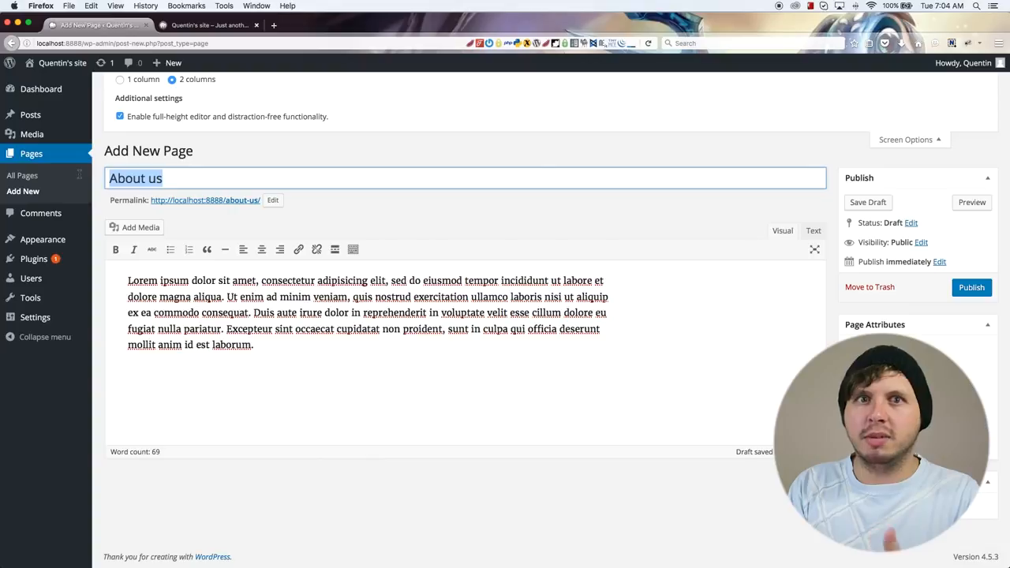
left_click(967, 289)
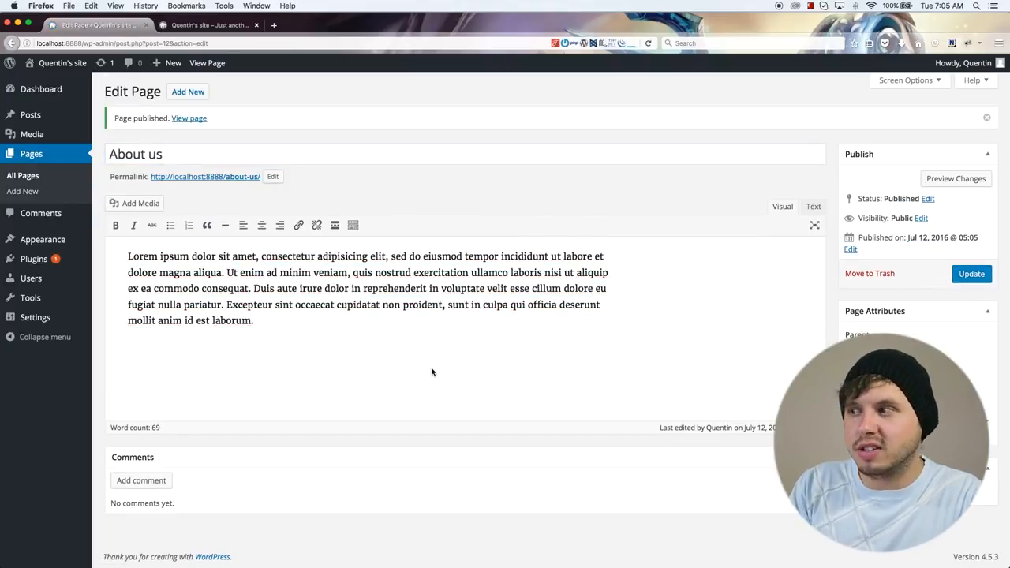
Step: Preview the published About us page, examine its title and body text, and close the preview
left_click(957, 182)
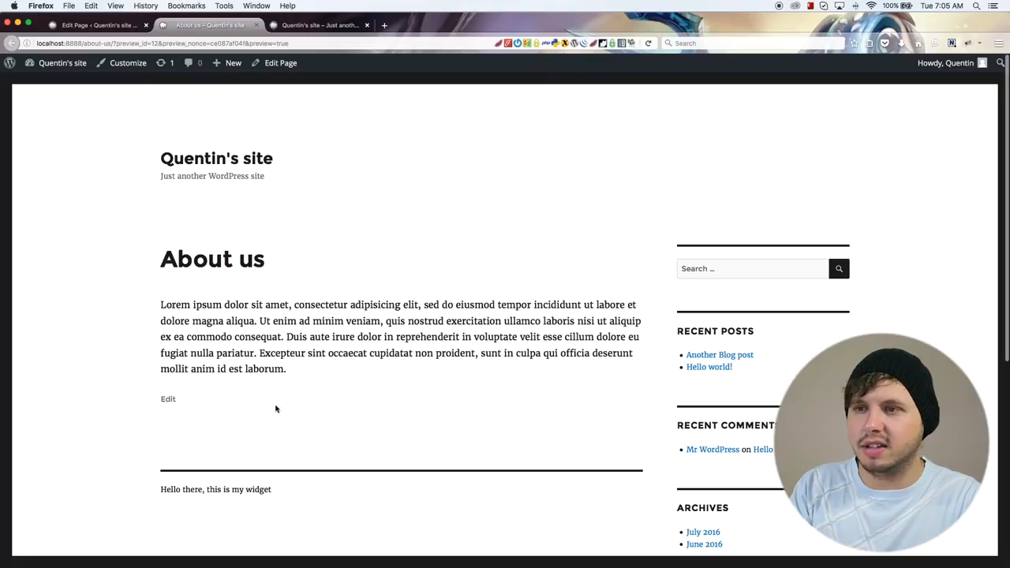
scroll(322, 381, "down", 2)
scroll(322, 381, "up", 2)
left_click(309, 370)
left_click_drag(308, 370, 158, 292)
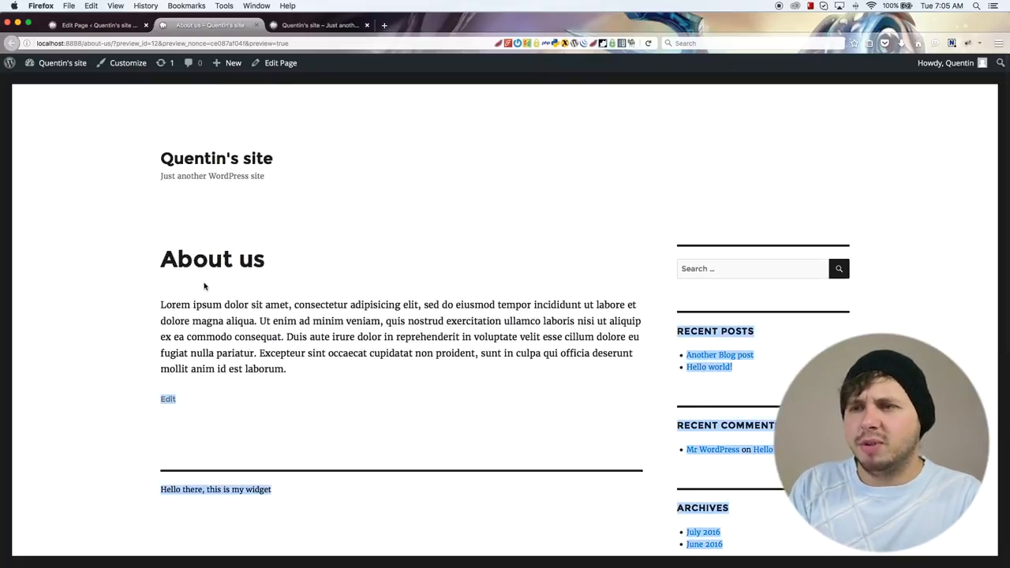
left_click_drag(292, 374, 186, 336)
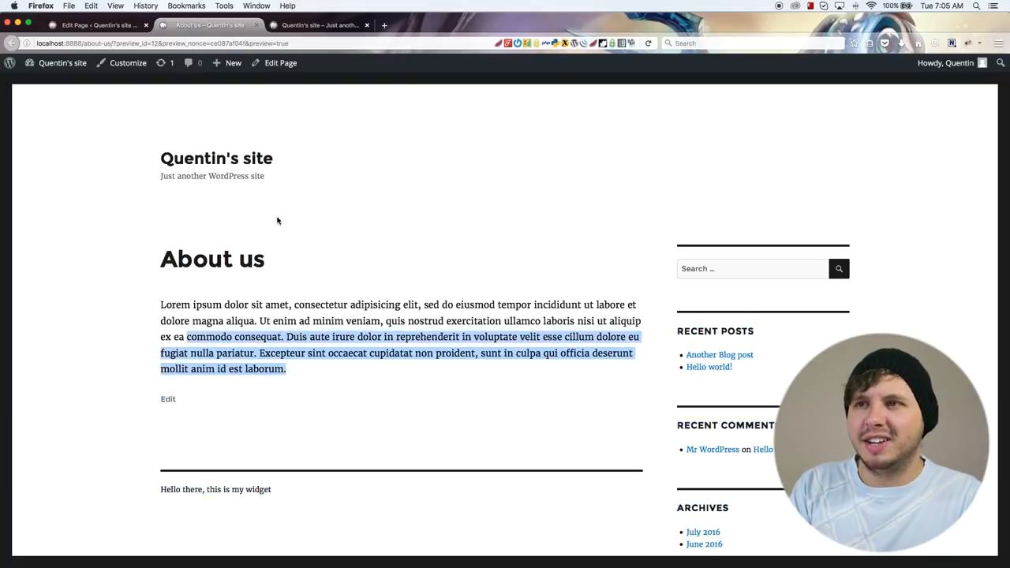
left_click(257, 26)
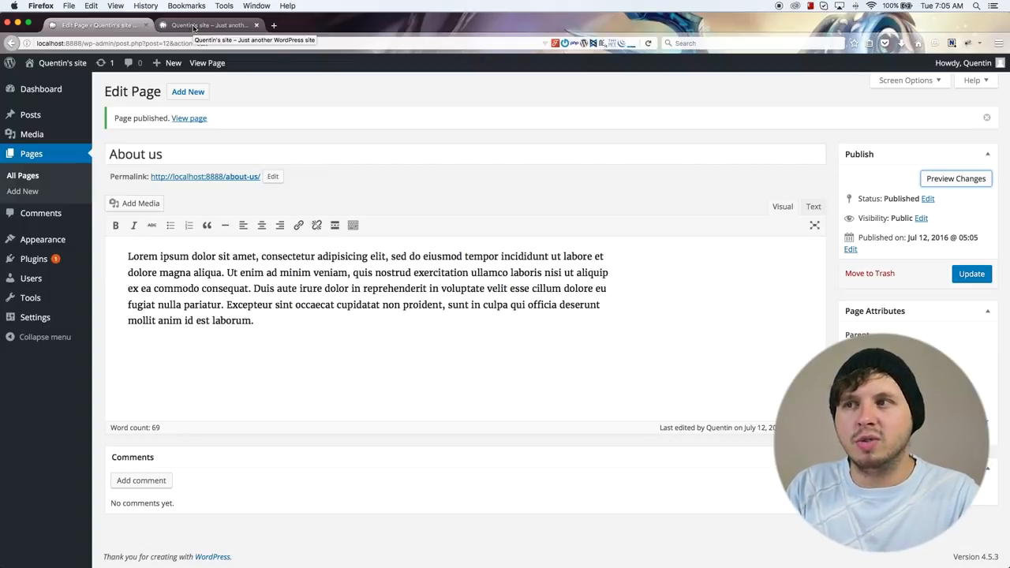
Step: Glance at the site's front page, then create a new navigation menu named "Main Menu"
left_click(193, 28)
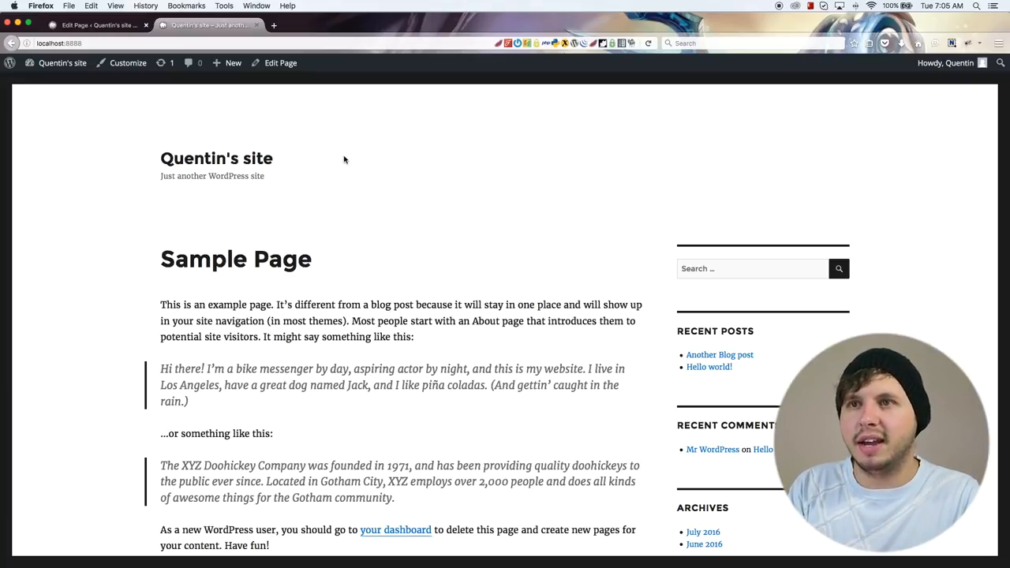
left_click(75, 26)
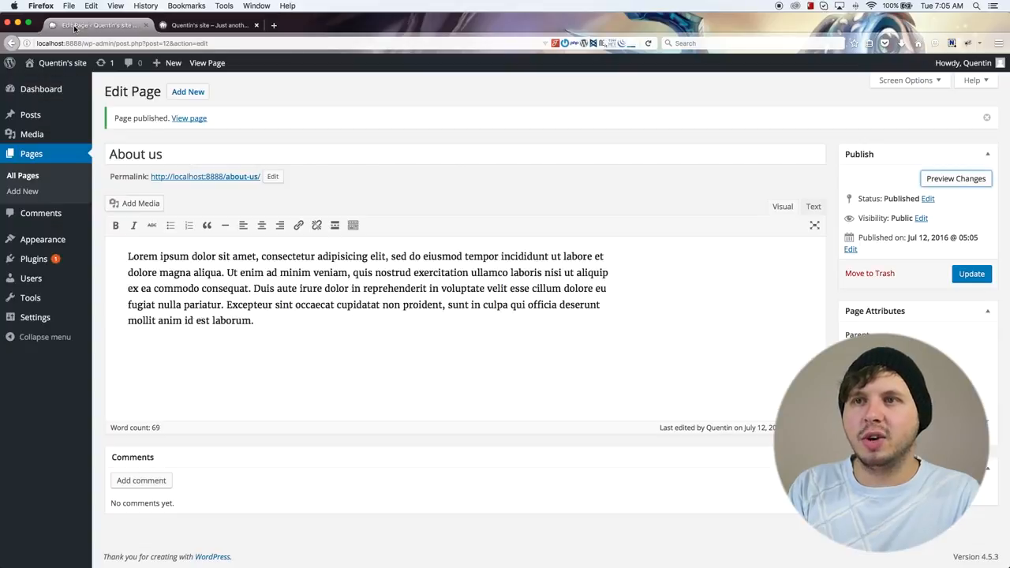
mouse_move(45, 246)
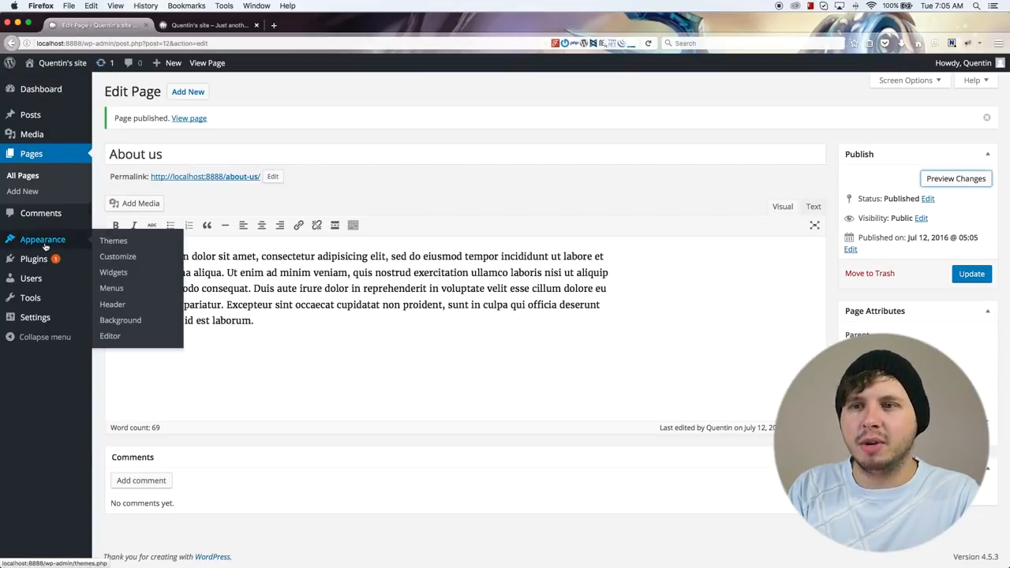
left_click(112, 289)
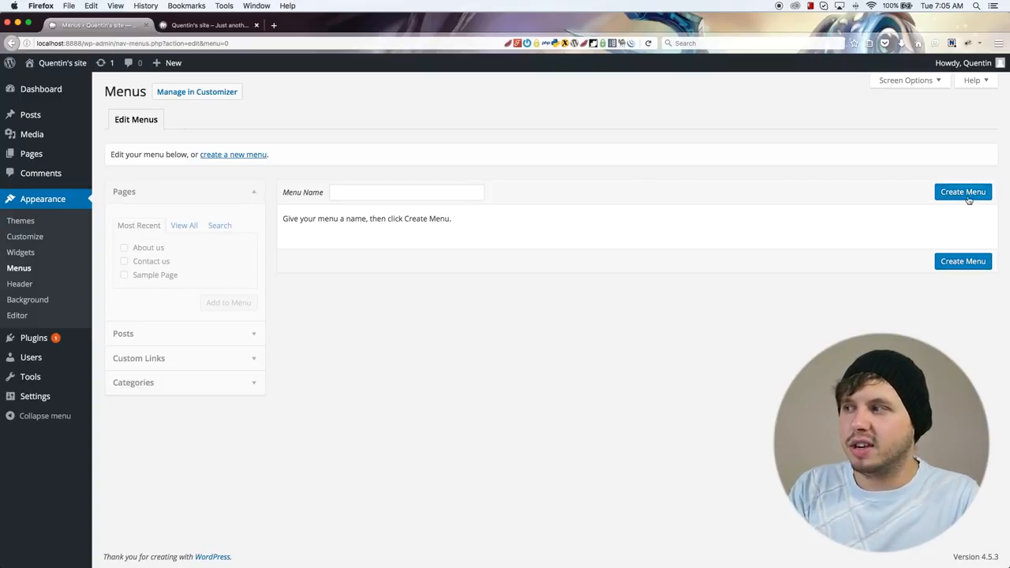
left_click(356, 193)
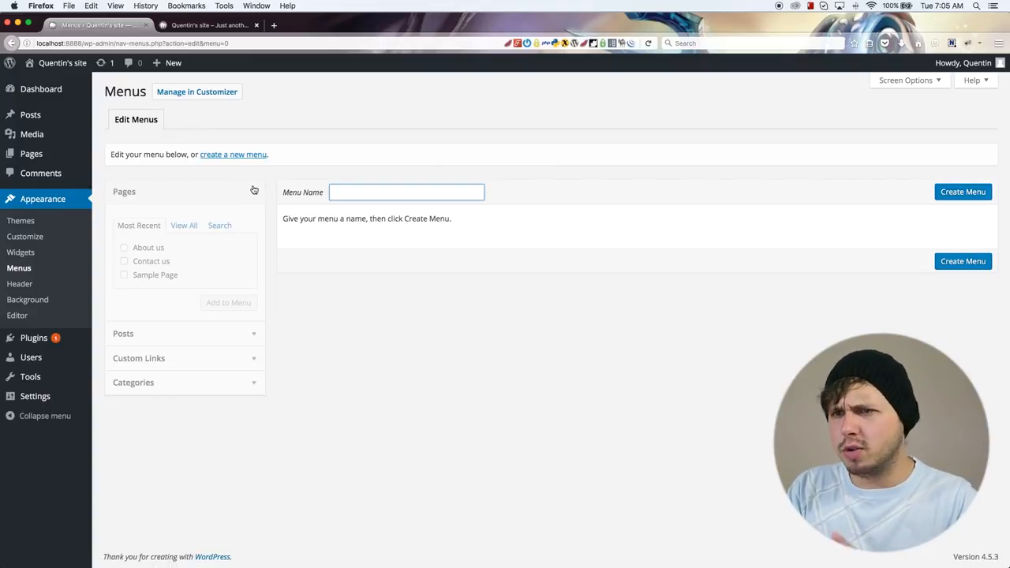
left_click(384, 191)
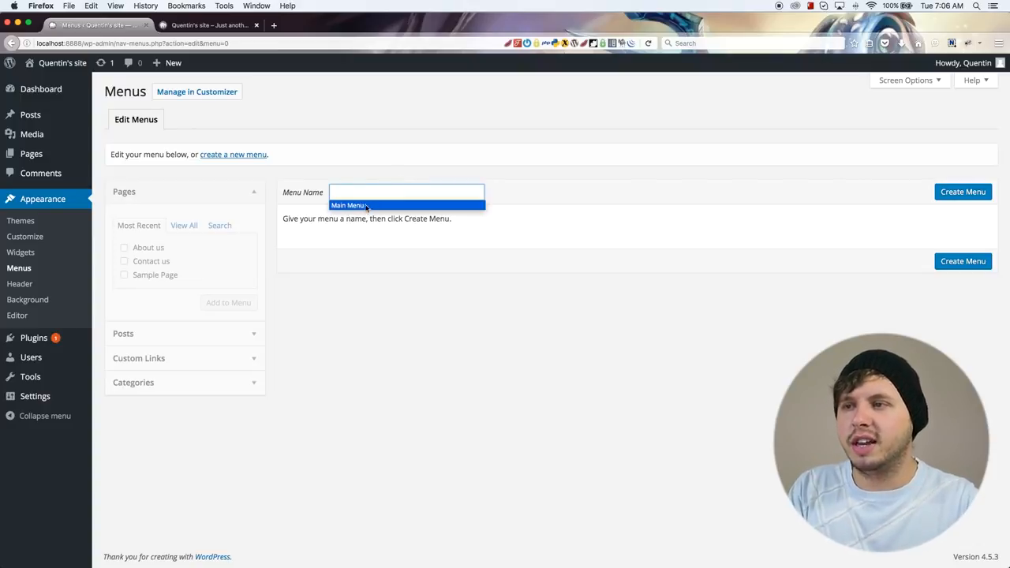
left_click(347, 201)
left_click(967, 193)
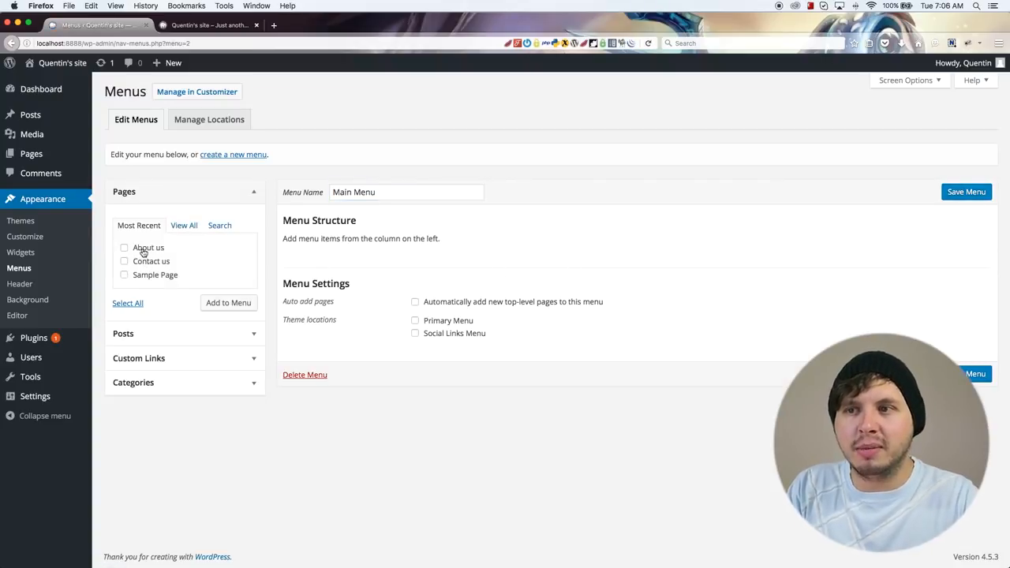
Step: Add the About us, Contact us and Sample Page pages to the Main Menu
left_click(142, 250)
left_click(140, 261)
left_click(140, 274)
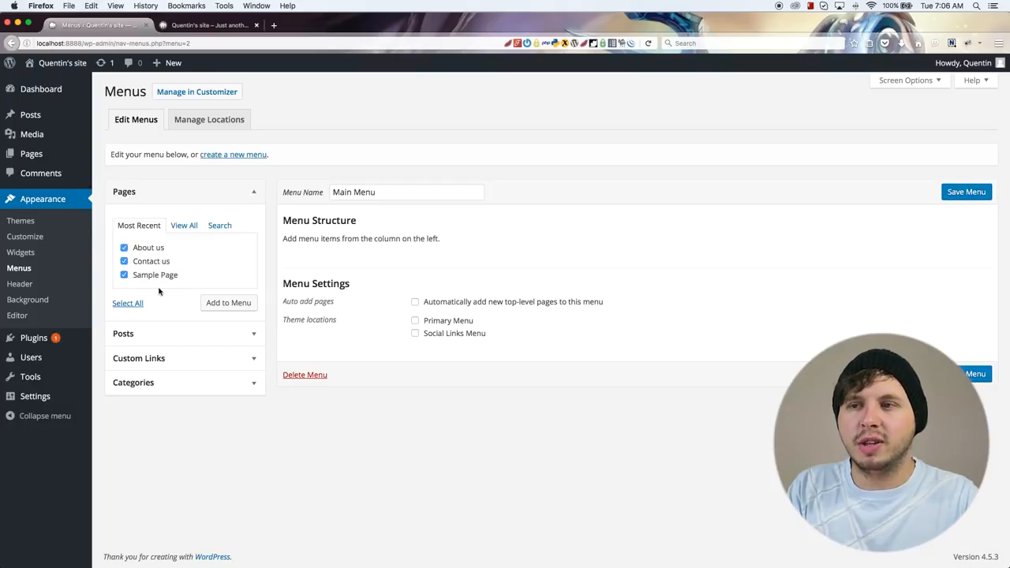
left_click(220, 310)
left_click(200, 338)
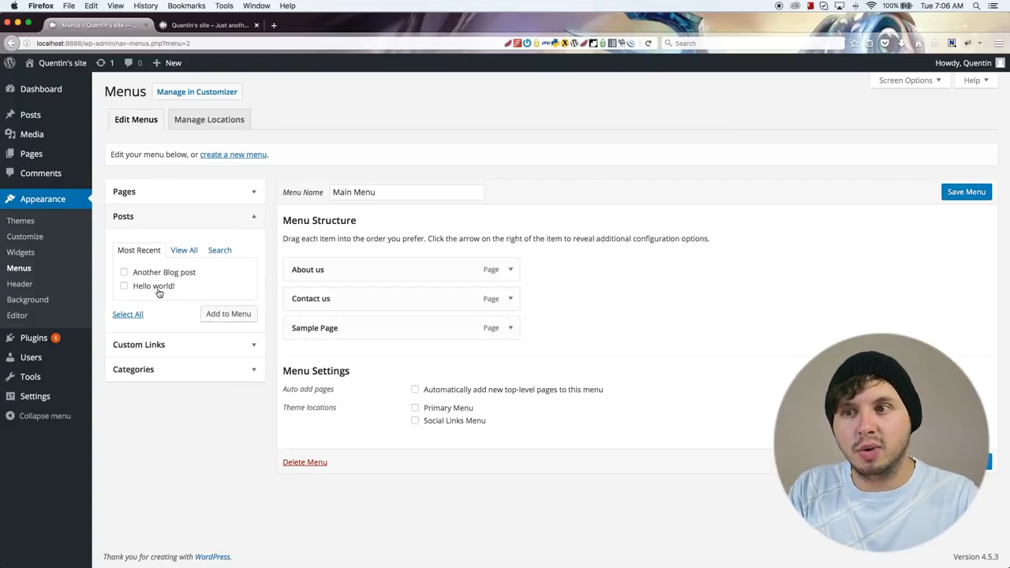
left_click(172, 366)
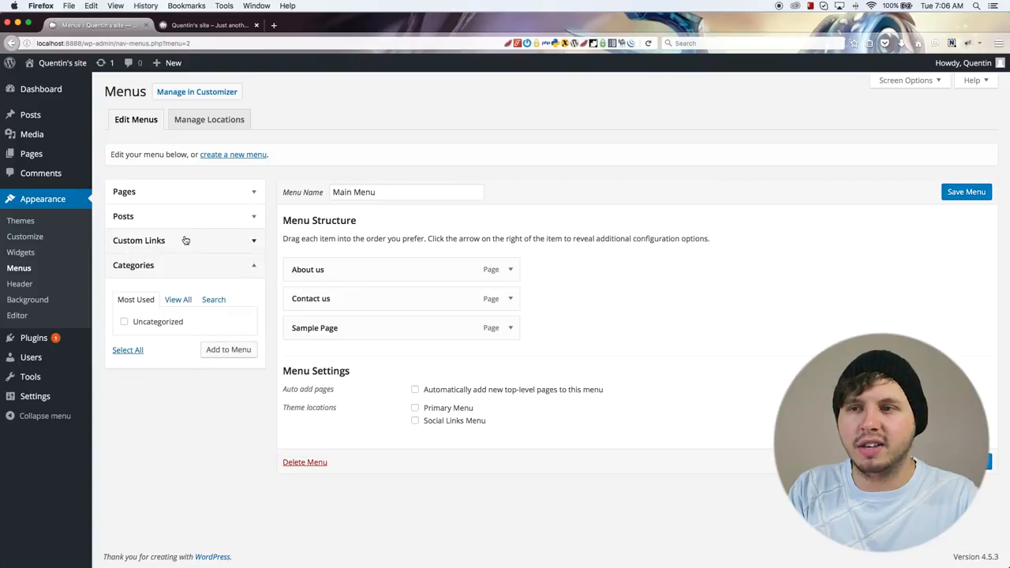
left_click(185, 240)
left_click(219, 280)
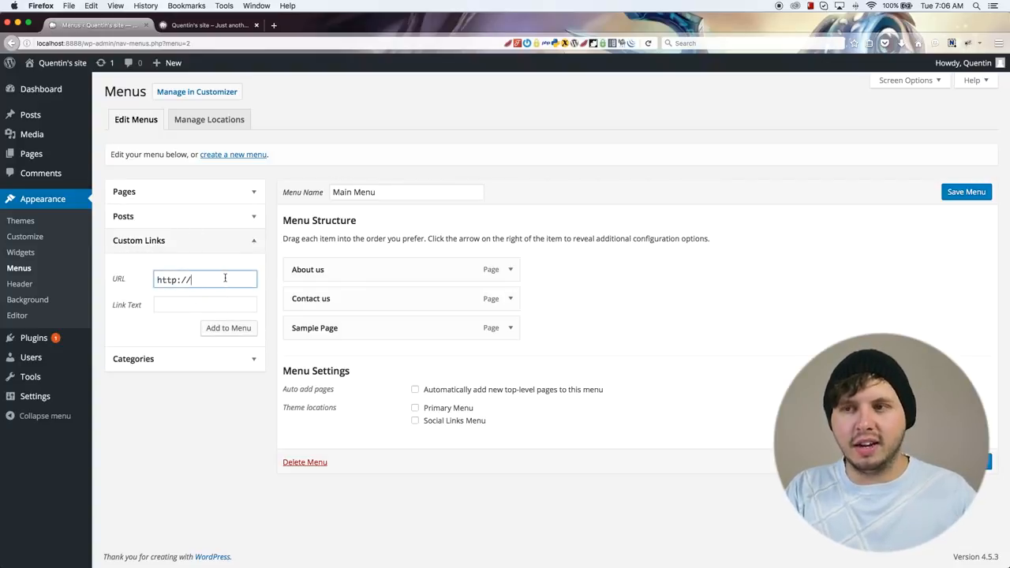
type("facebook.com/")
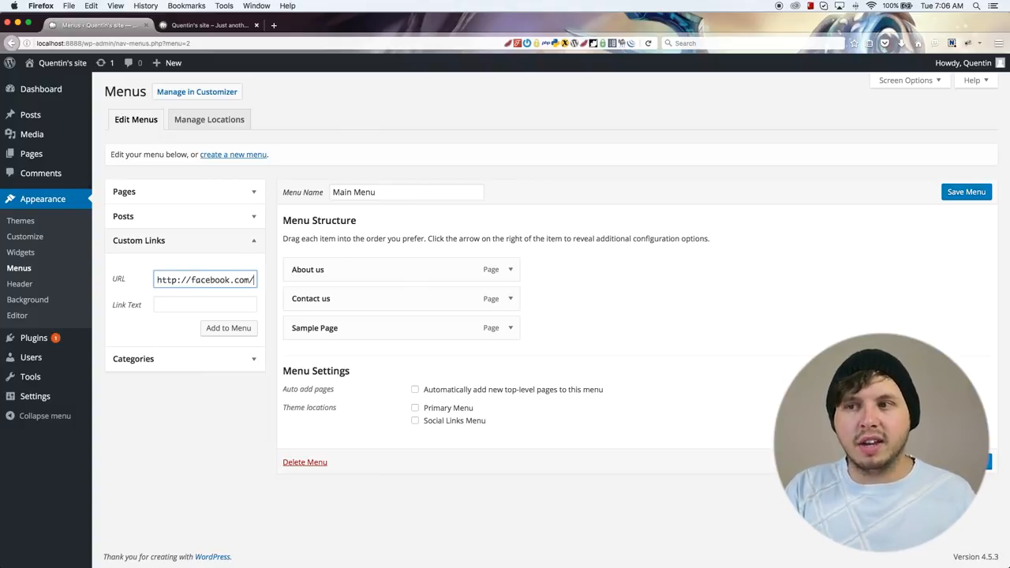
left_click(210, 297)
type("Facebook")
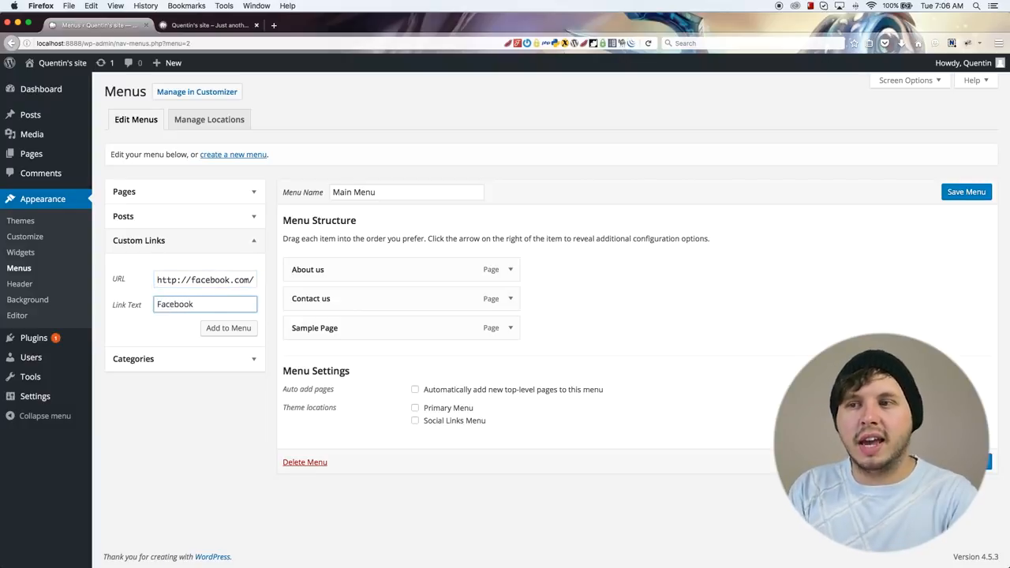
left_click(215, 328)
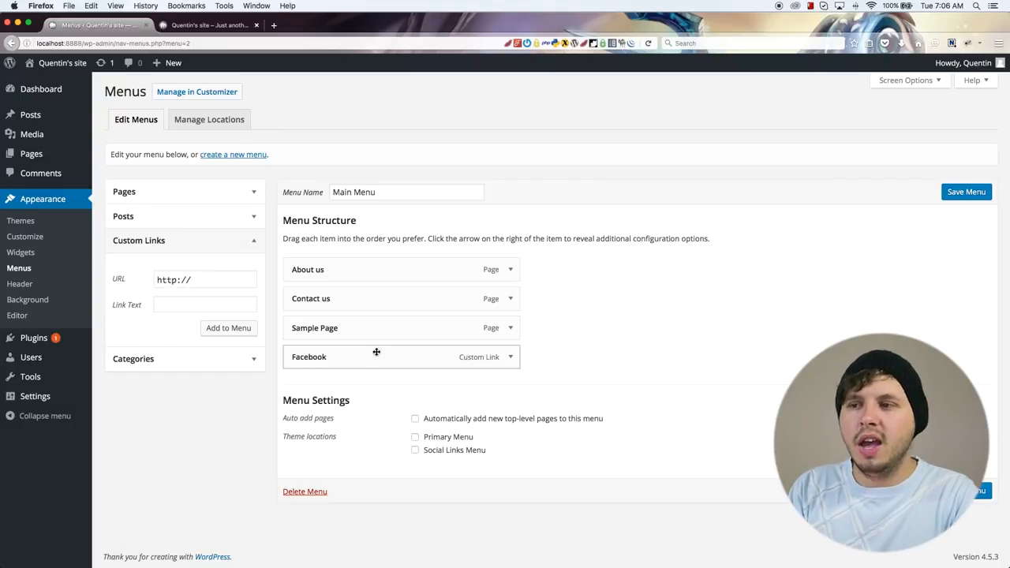
Step: Move Sample Page to the start of the menu, keep Contact us above the Facebook link, and save the menu
left_click_drag(342, 327, 364, 246)
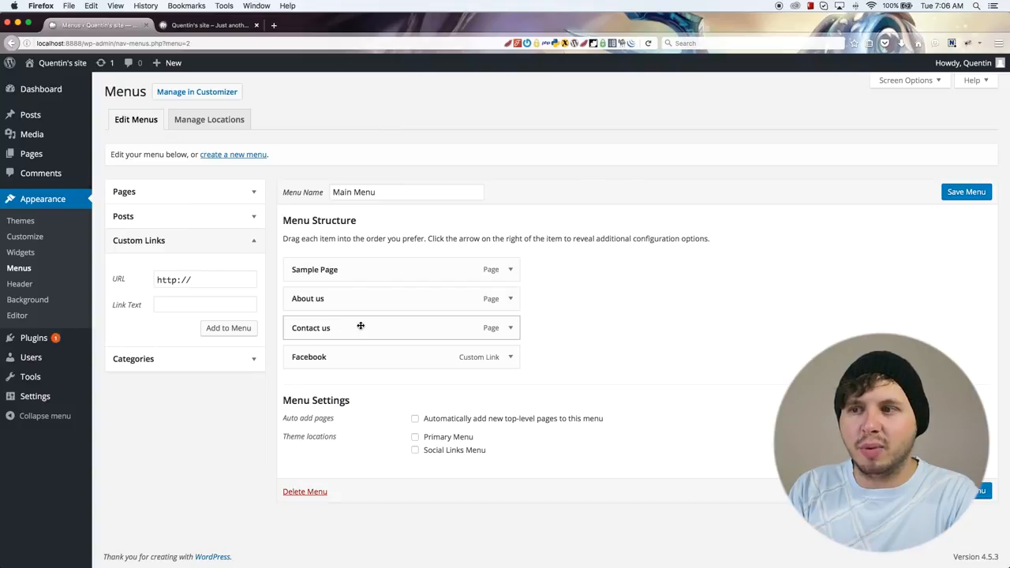
left_click_drag(338, 327, 353, 384)
left_click_drag(356, 336, 434, 373)
left_click_drag(434, 374, 392, 362)
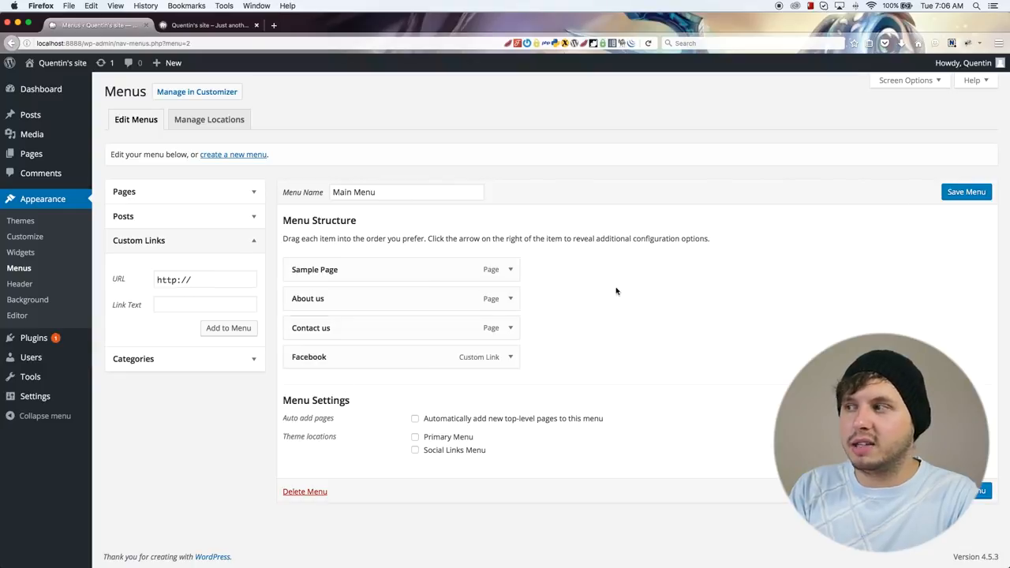
left_click(959, 191)
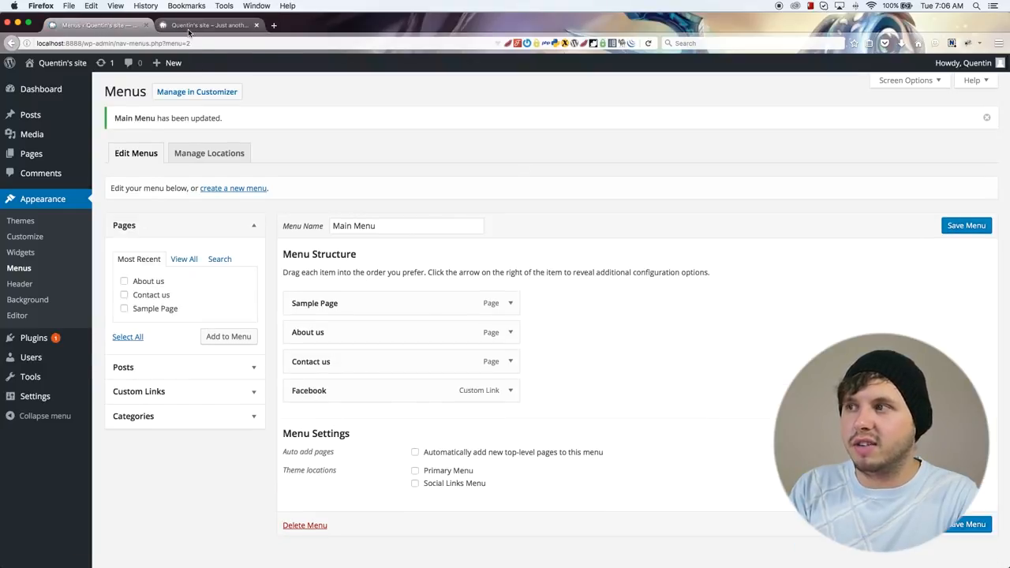
Step: Reload the site's front page, check its header for the menu, and return to the menu editor
left_click(188, 28)
left_click(647, 45)
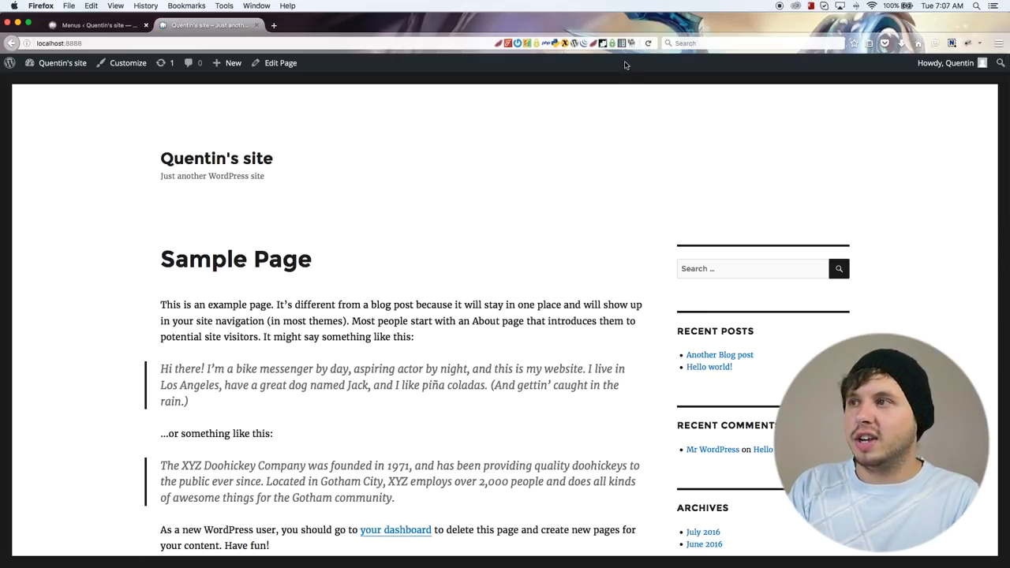
left_click(646, 44)
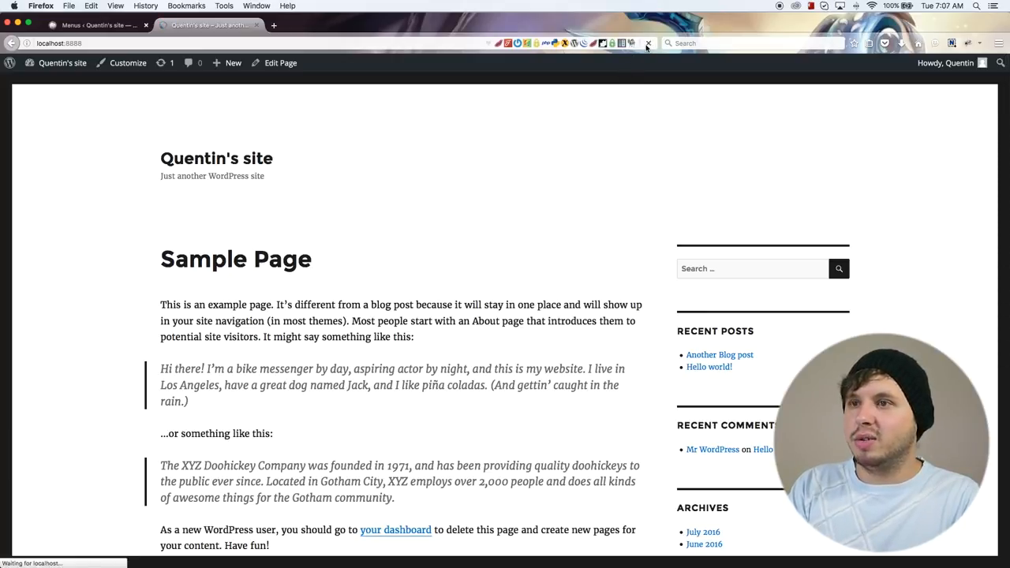
left_click(101, 28)
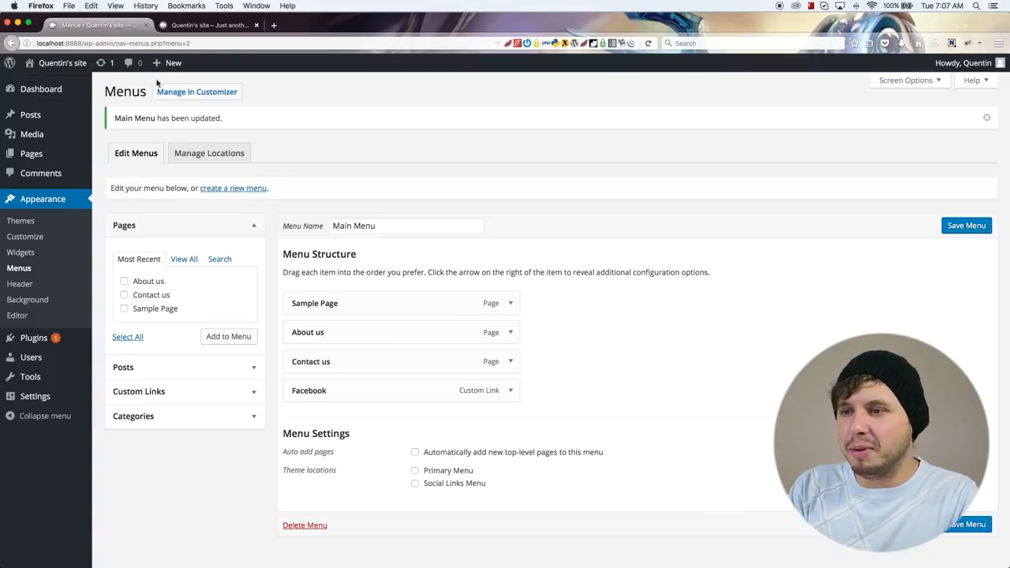
Step: Assign the Main Menu to the Primary Menu theme location and save the menu
scroll(474, 411, "down", 1)
left_click(414, 452)
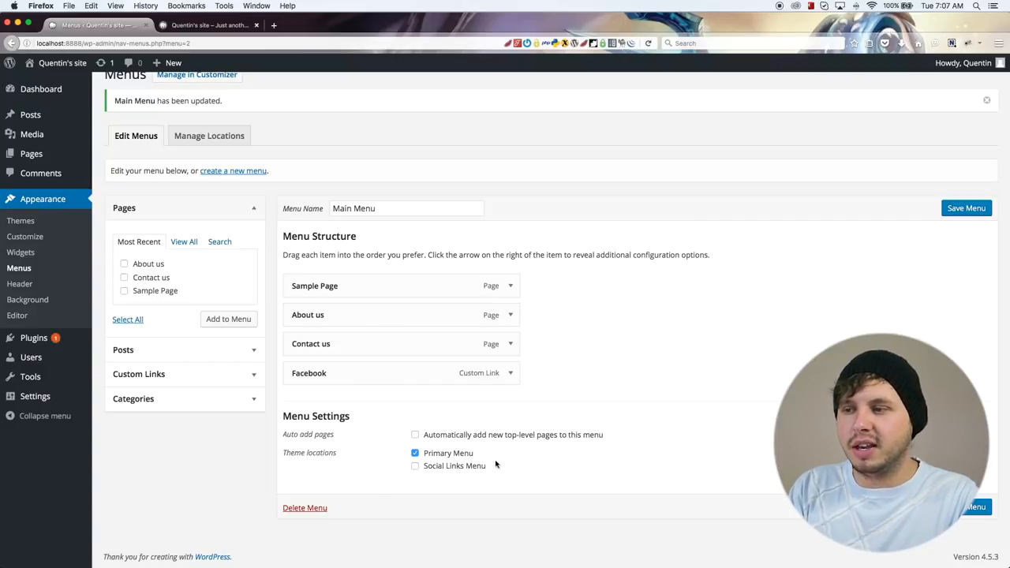
left_click(966, 207)
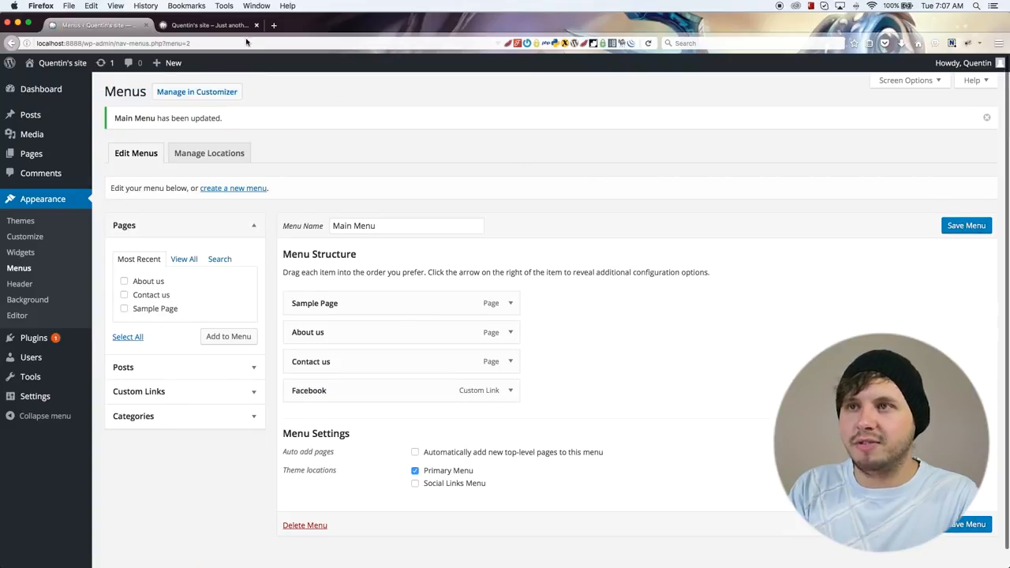
Step: Reload the front page, test the About us, Contact us and Facebook menu links, and return to the Contact us page
left_click(226, 26)
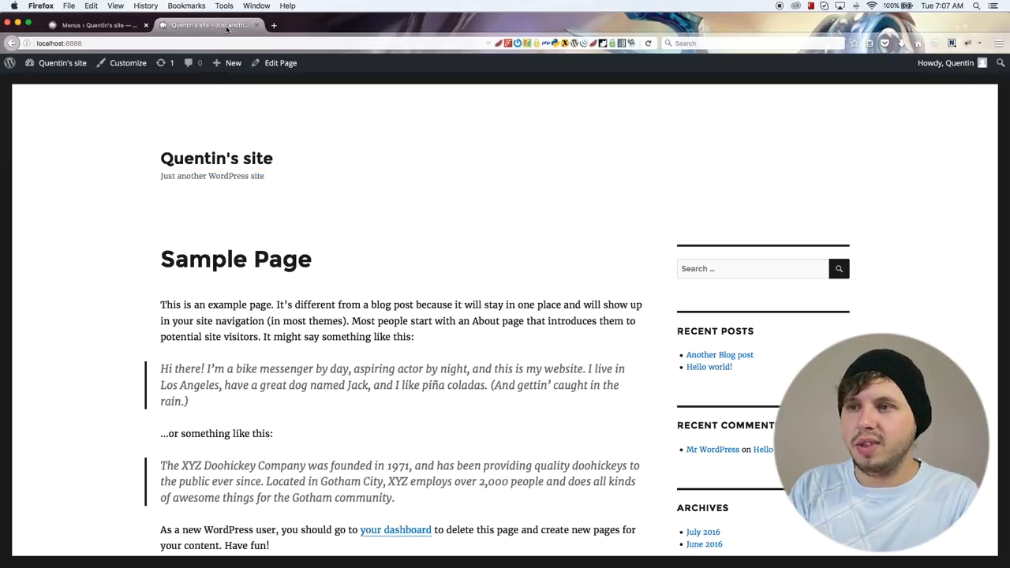
left_click(647, 43)
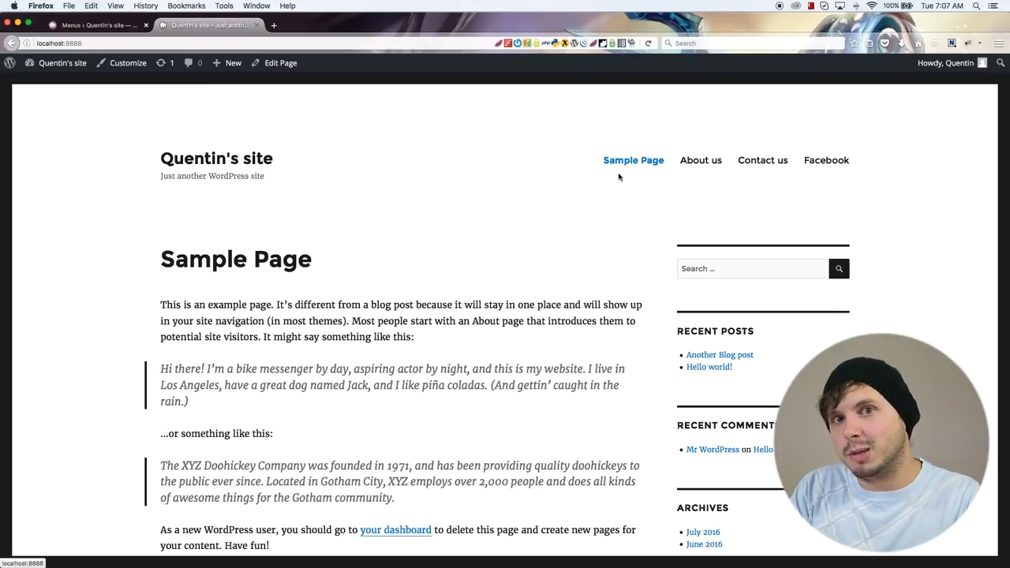
left_click(710, 168)
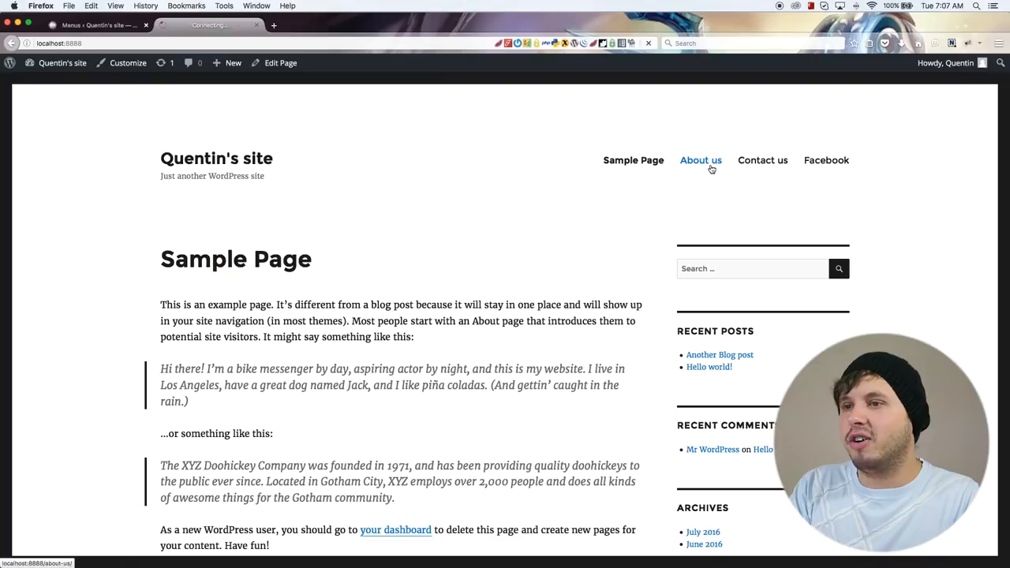
left_click_drag(314, 370, 167, 266)
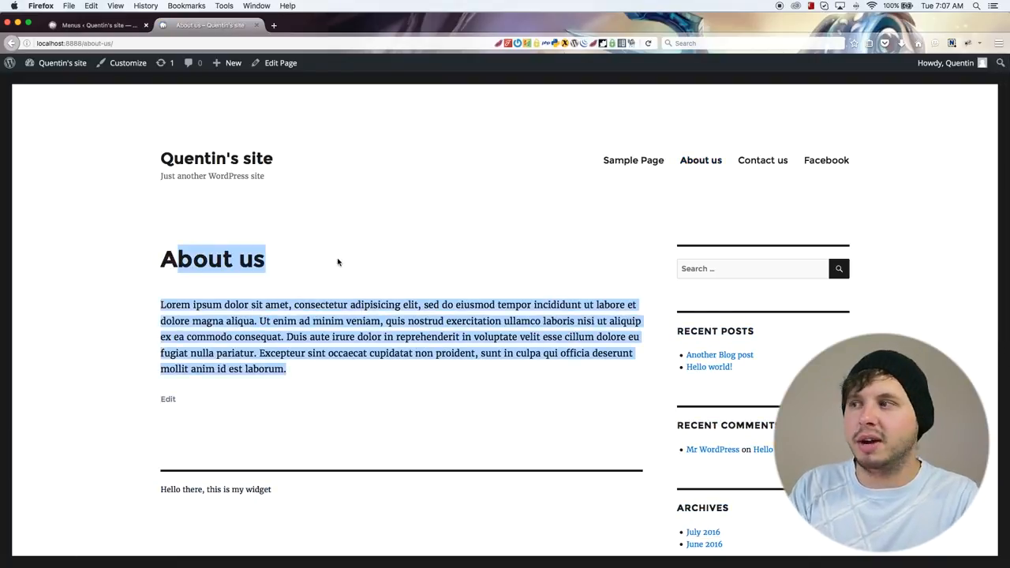
left_click(745, 164)
left_click_drag(215, 455, 230, 252)
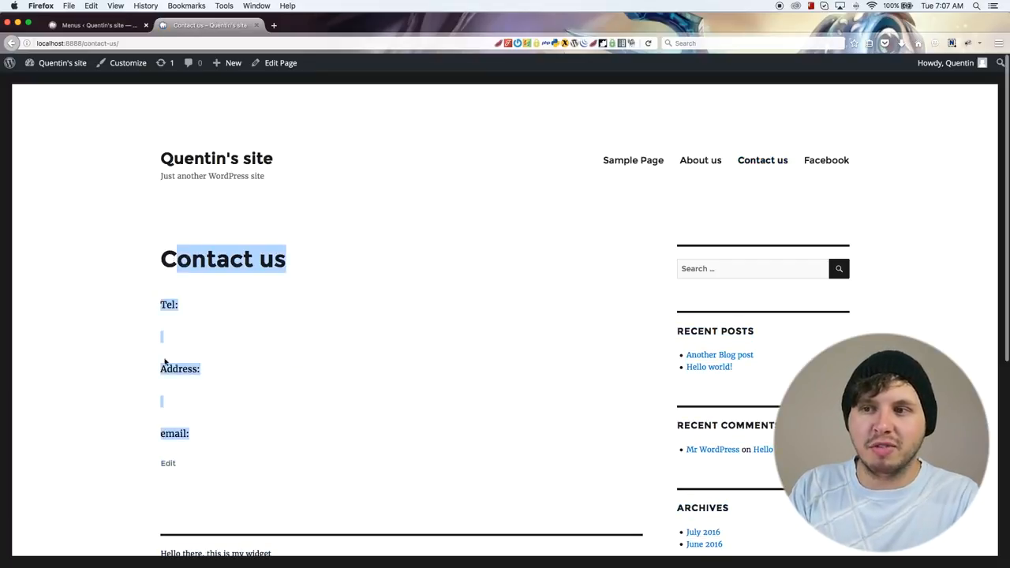
left_click(213, 375)
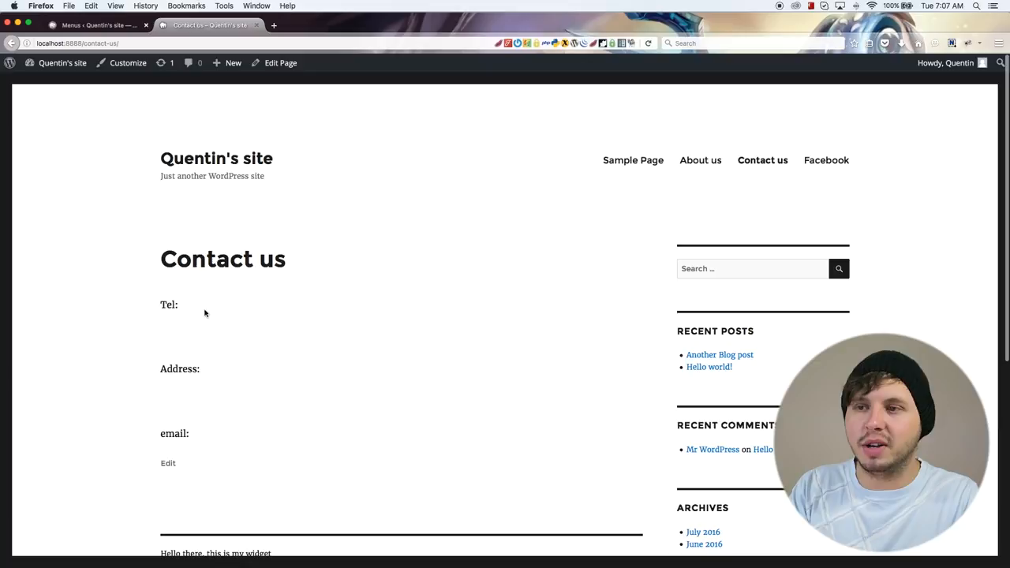
left_click(831, 162)
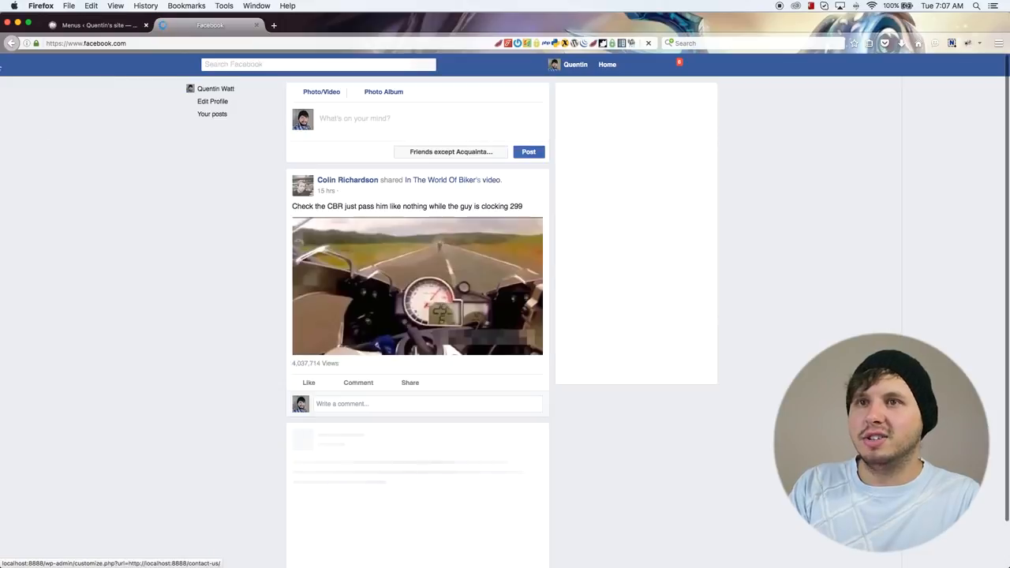
left_click(11, 44)
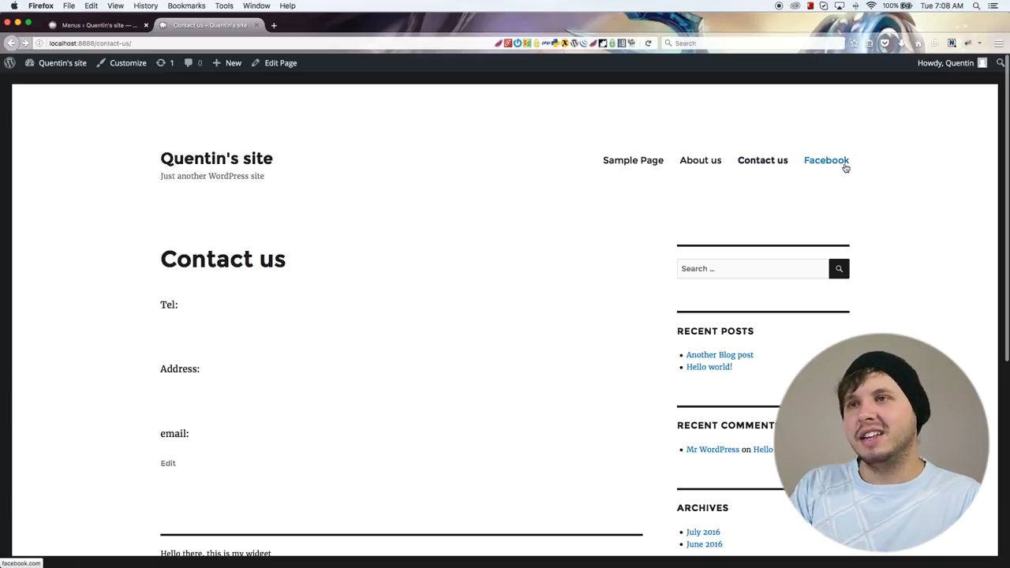
Step: Make the Facebook link a sub item of Contact us in the Main Menu and save the menu
left_click(103, 26)
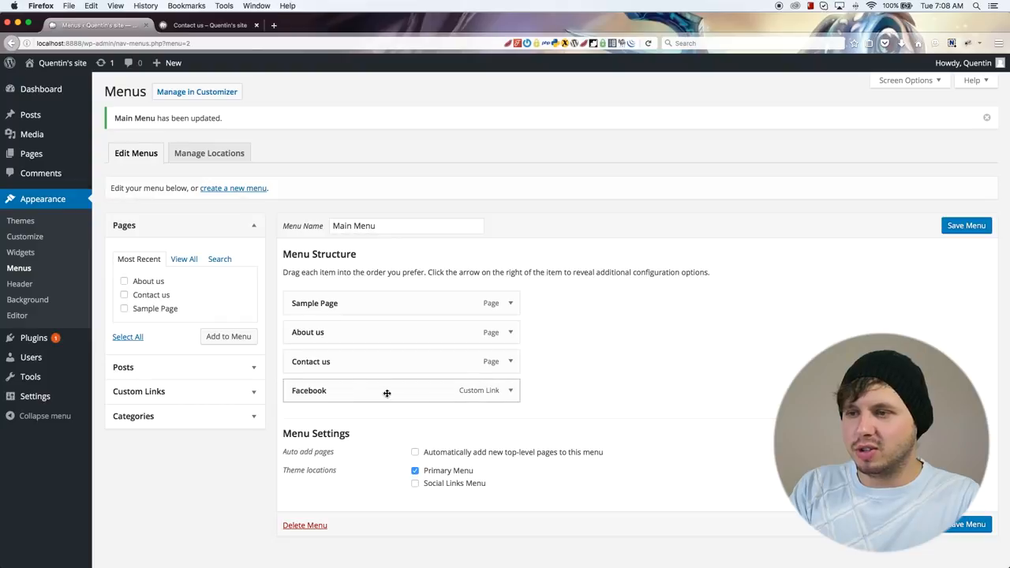
mouse_move(365, 388)
left_mouse_down()
mouse_move(423, 391)
mouse_move(377, 391)
left_mouse_up()
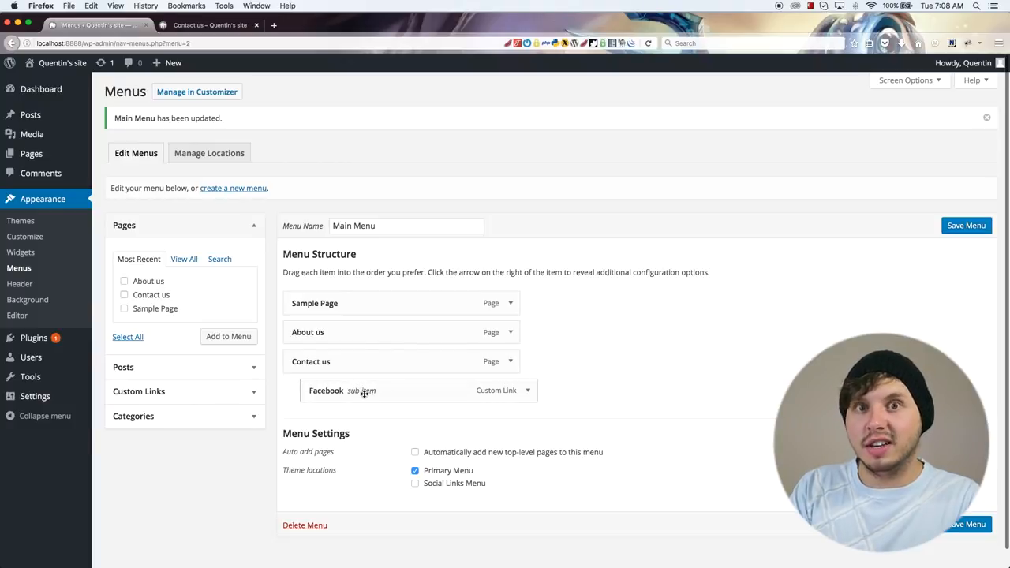
left_click(952, 227)
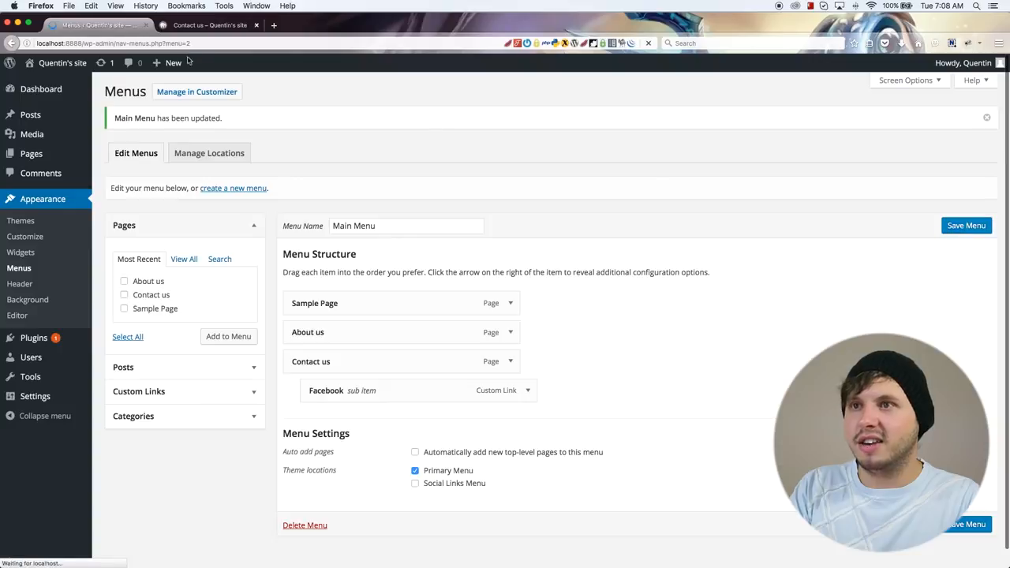
Step: Reload the Contact us page on the site and check the submenu under Contact us
left_click(198, 26)
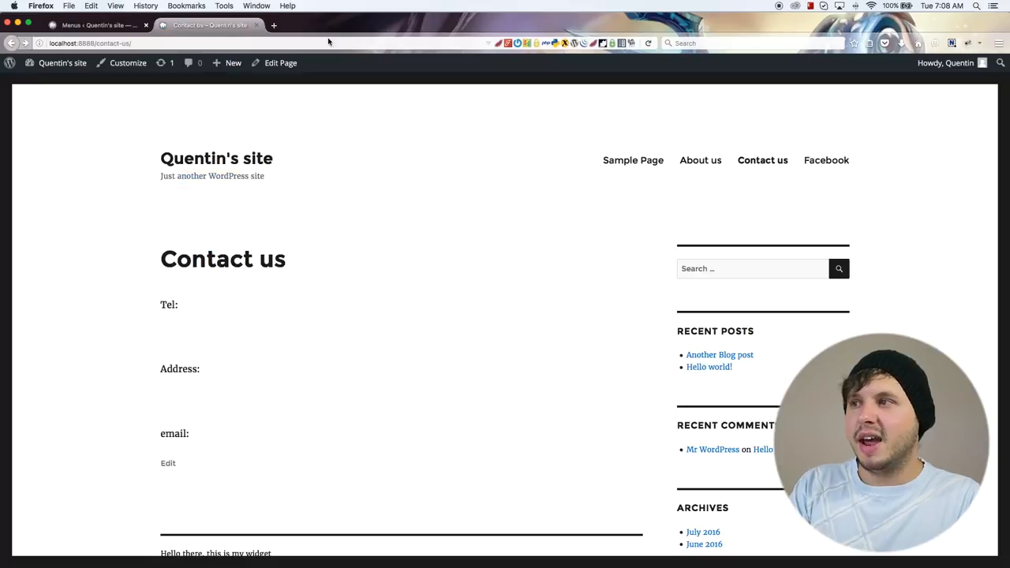
left_click(647, 44)
mouse_move(857, 162)
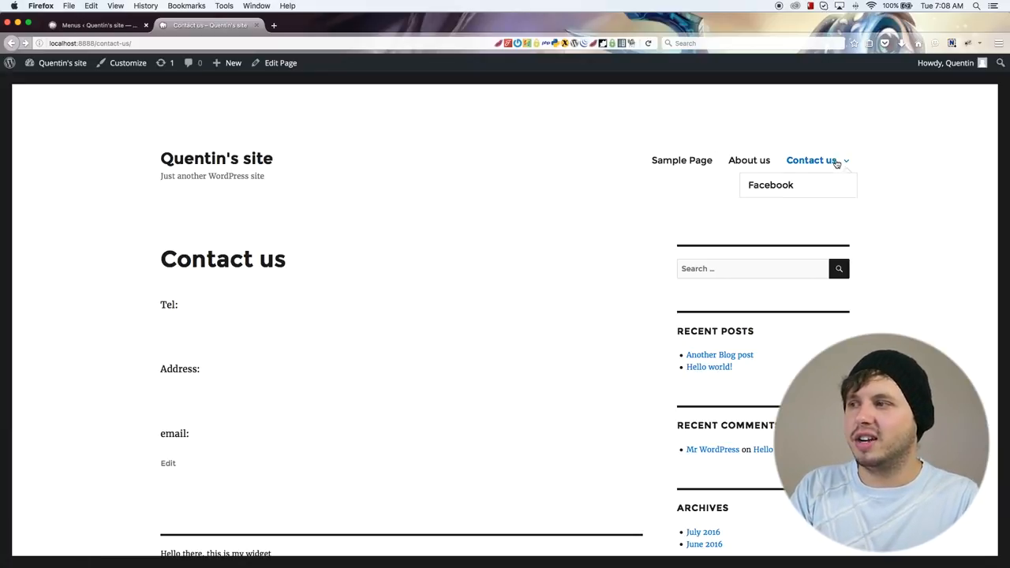
Step: Remove the Facebook sub item from the Main Menu and save the menu
mouse_move(799, 185)
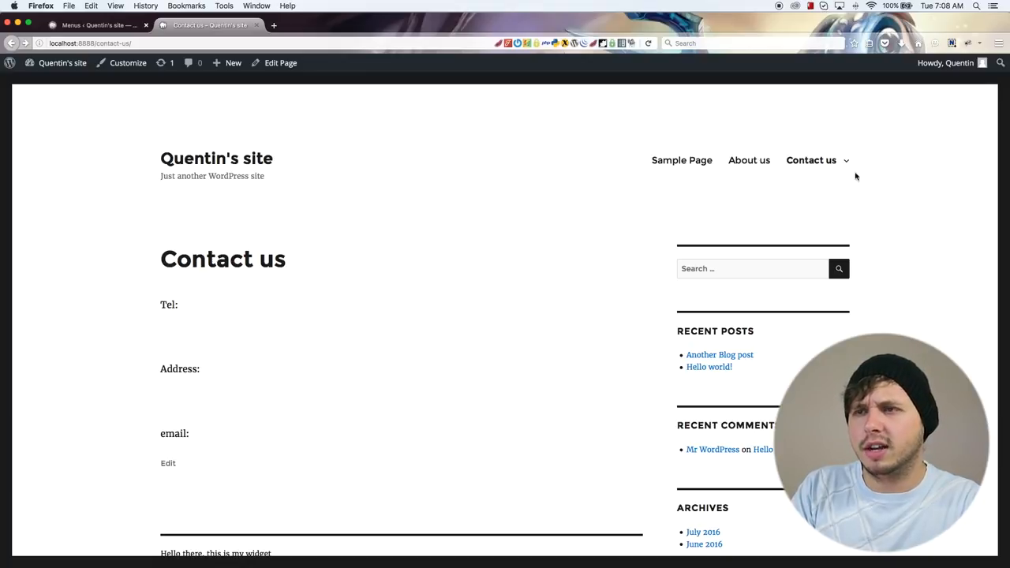
left_click(95, 25)
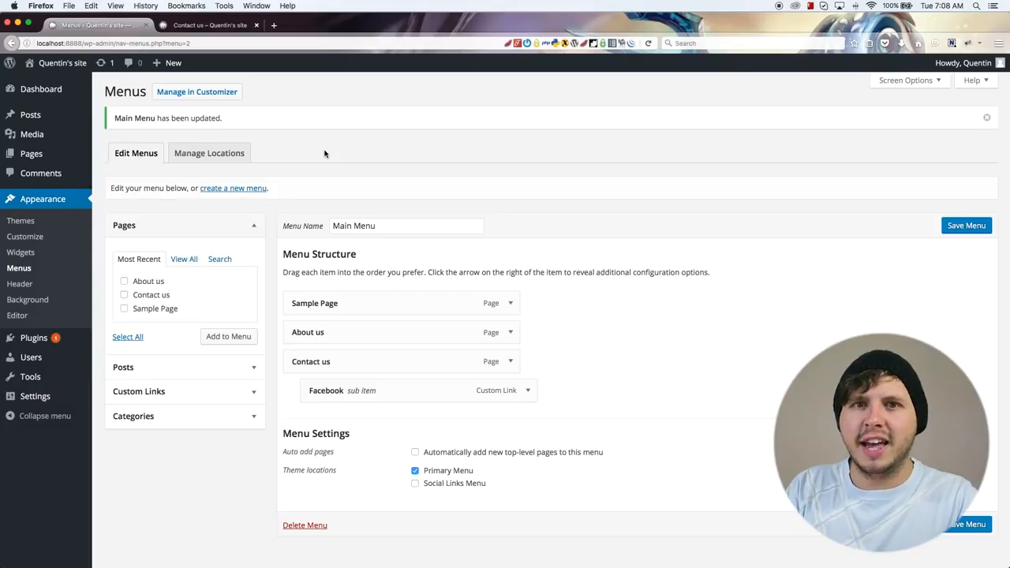
left_click(527, 389)
left_click(321, 506)
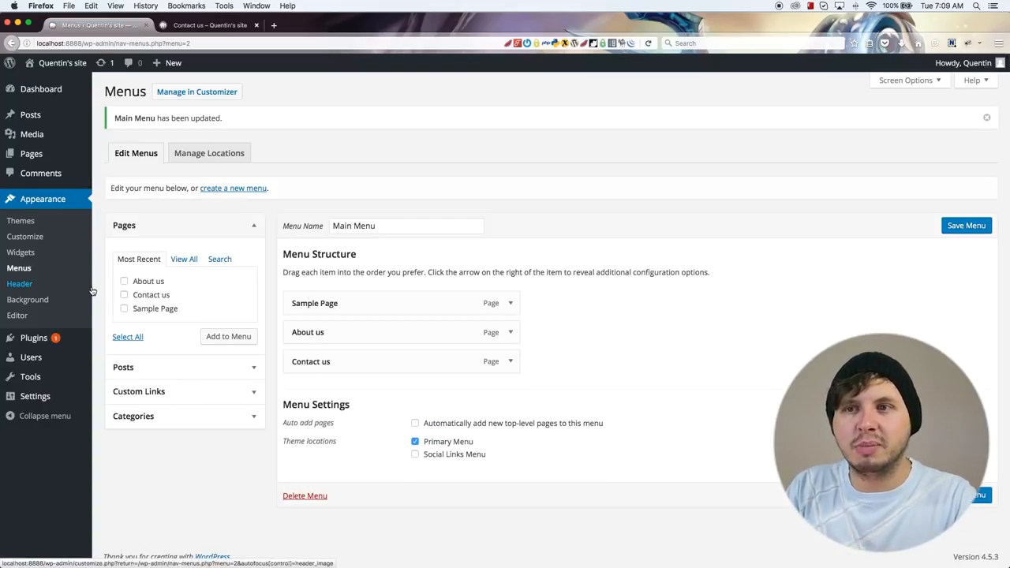
left_click(50, 154)
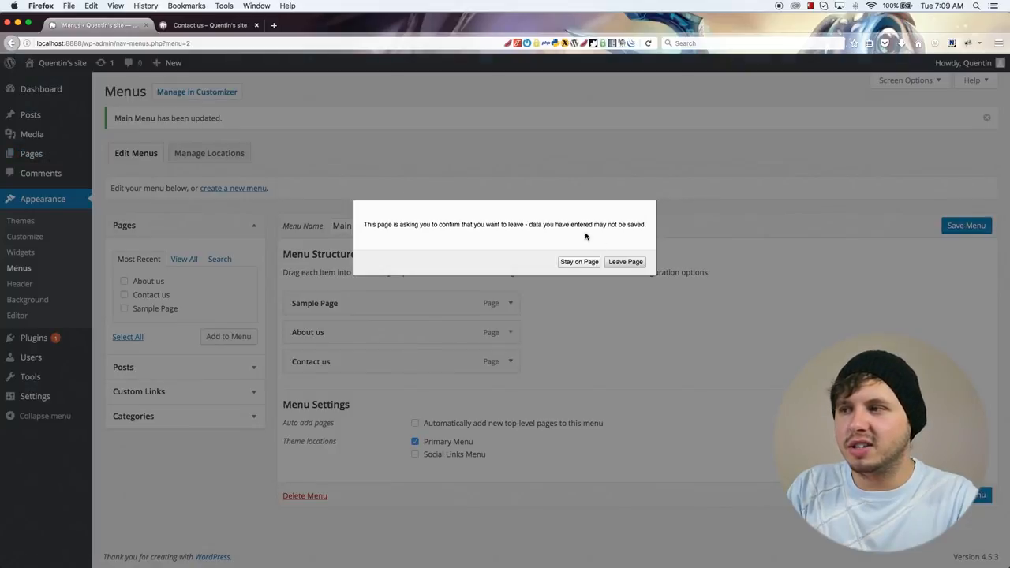
left_click(595, 263)
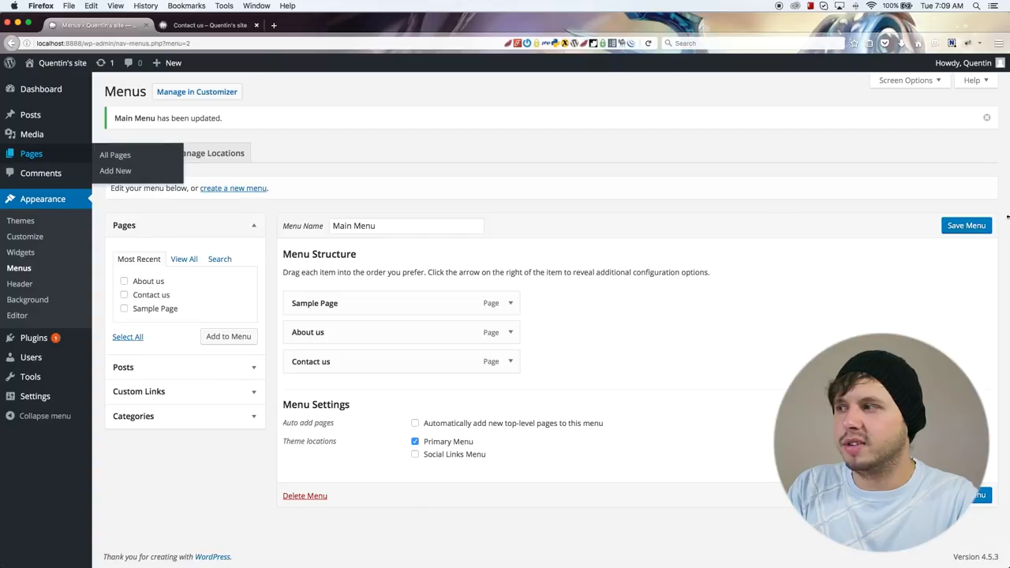
Step: Create a new page titled "Blog Posts" with no content and publish it
left_click(56, 155)
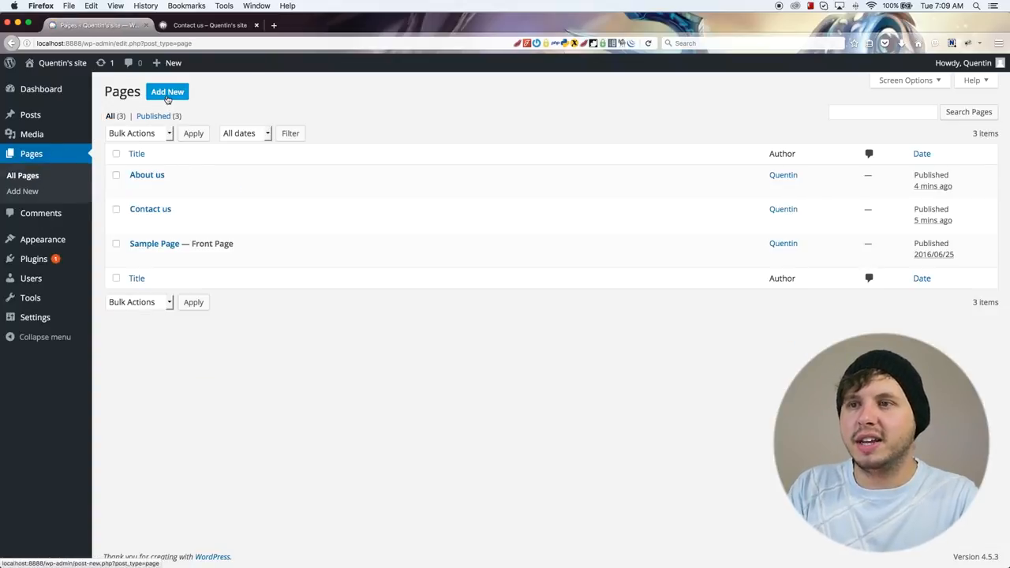
left_click(167, 94)
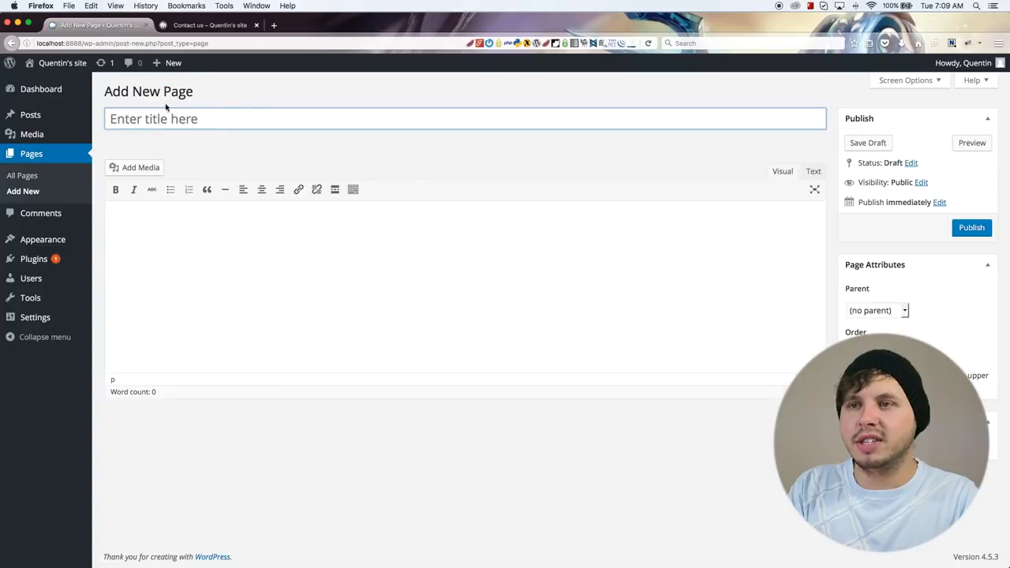
left_click(185, 123)
type("Blogs")
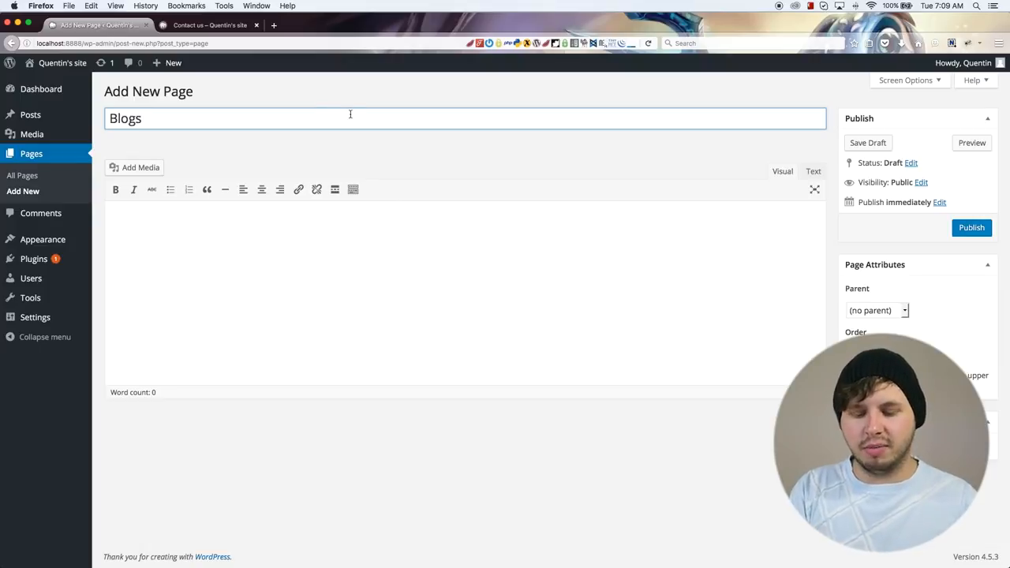
key("BackSpace")
type(" Posts")
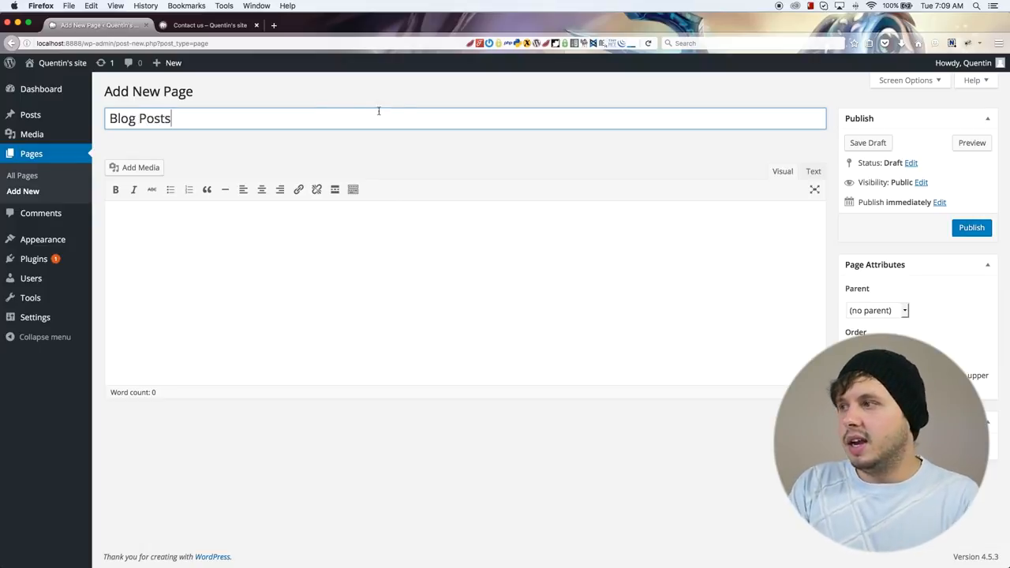
left_click(969, 227)
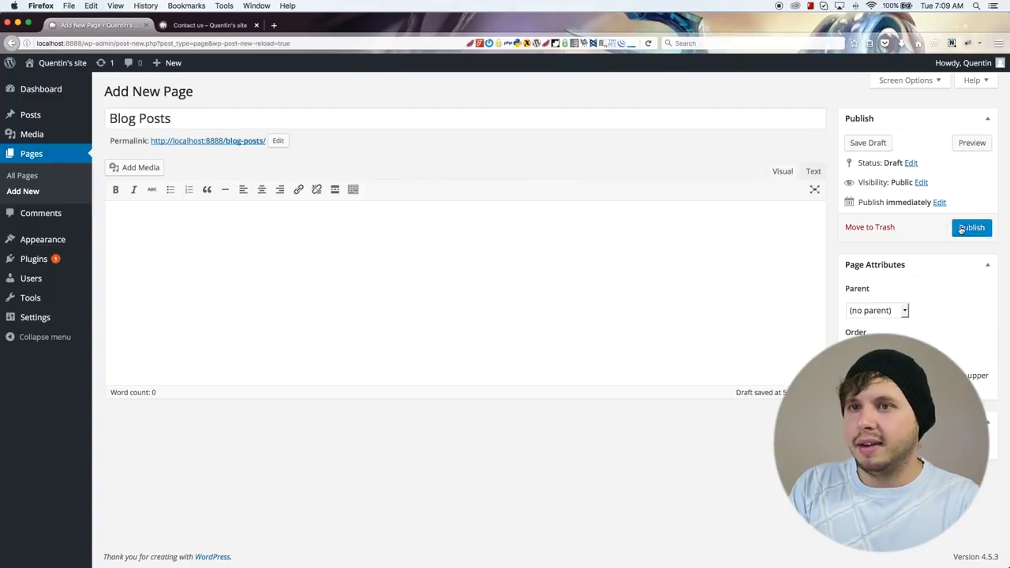
left_click(45, 242)
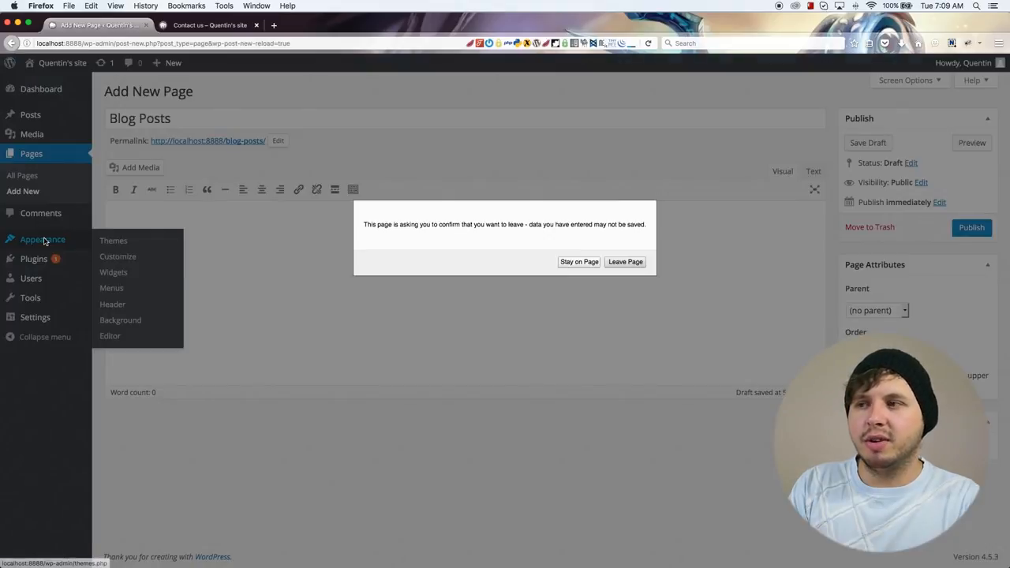
left_click(579, 261)
left_click(969, 227)
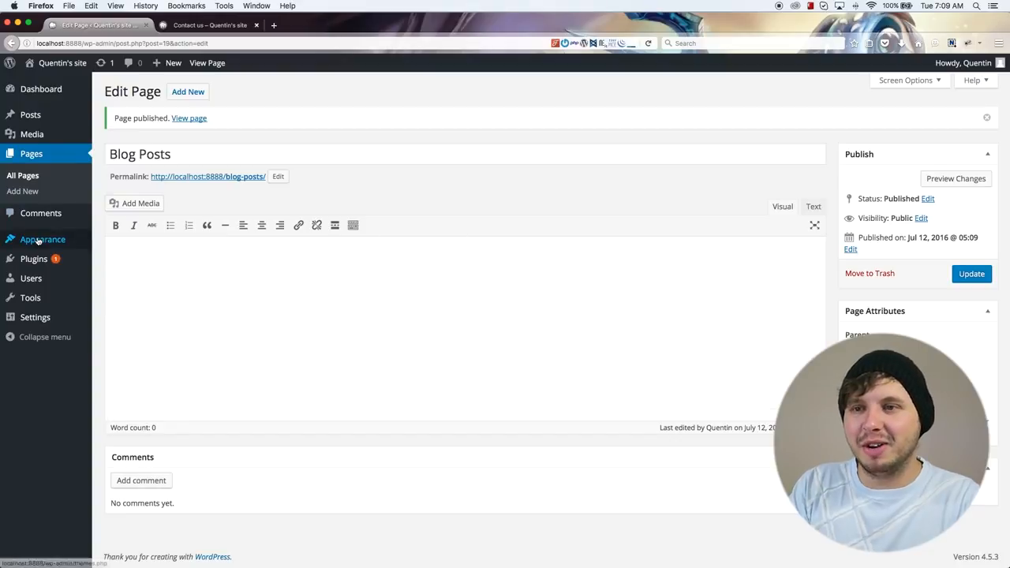
Step: Add the Blog Posts page to the Main Menu as its last item
mouse_move(39, 241)
left_click(132, 290)
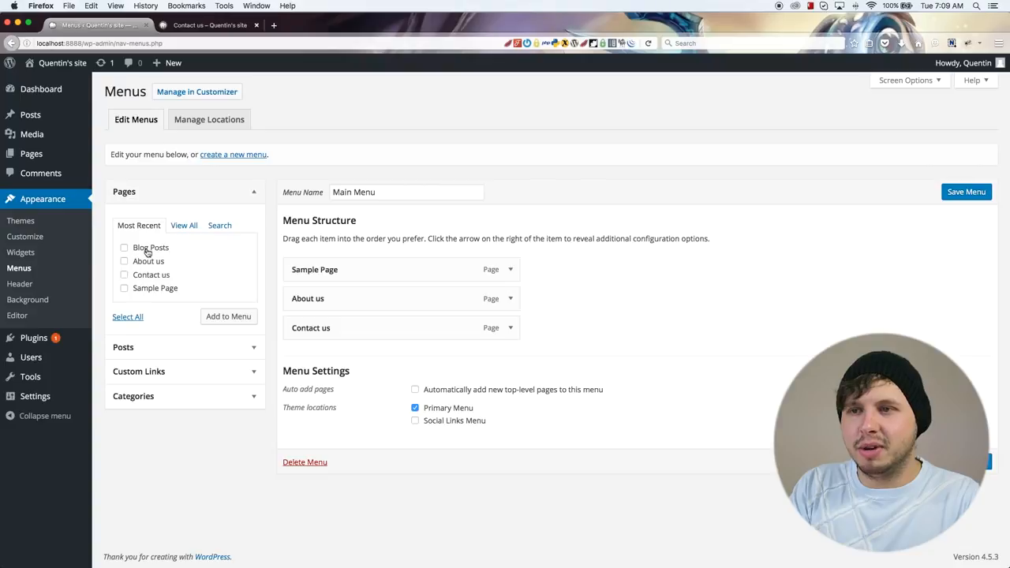
left_click(216, 316)
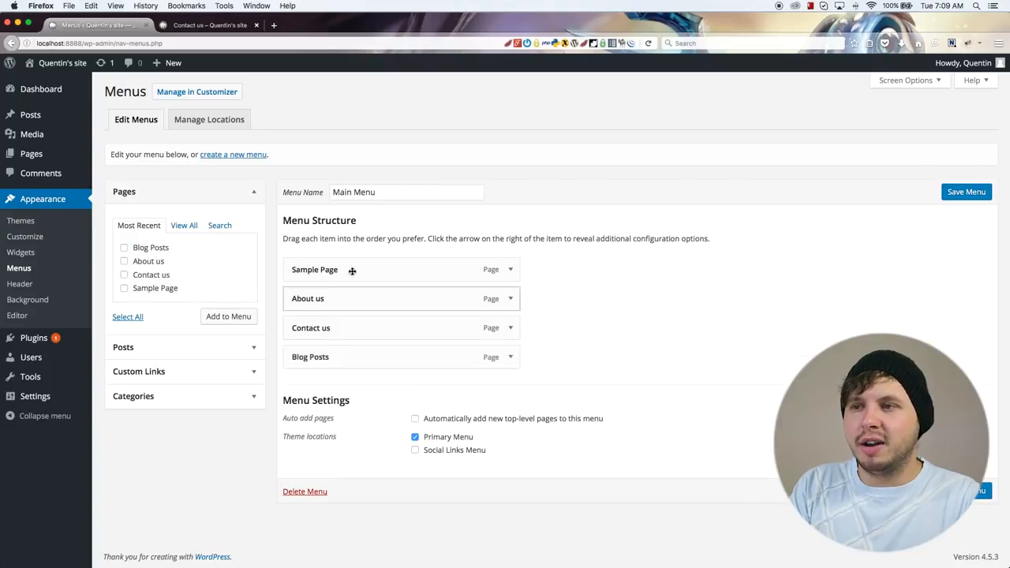
Step: Change the navigation label of the Sample Page menu item to "Home" and save the Main Menu
left_click(511, 269)
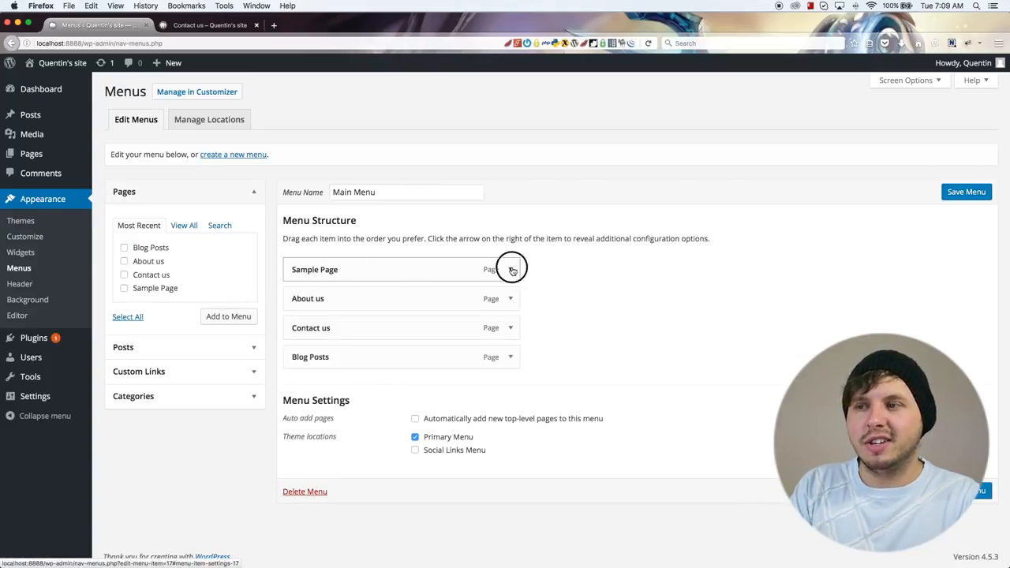
triple_click(347, 313)
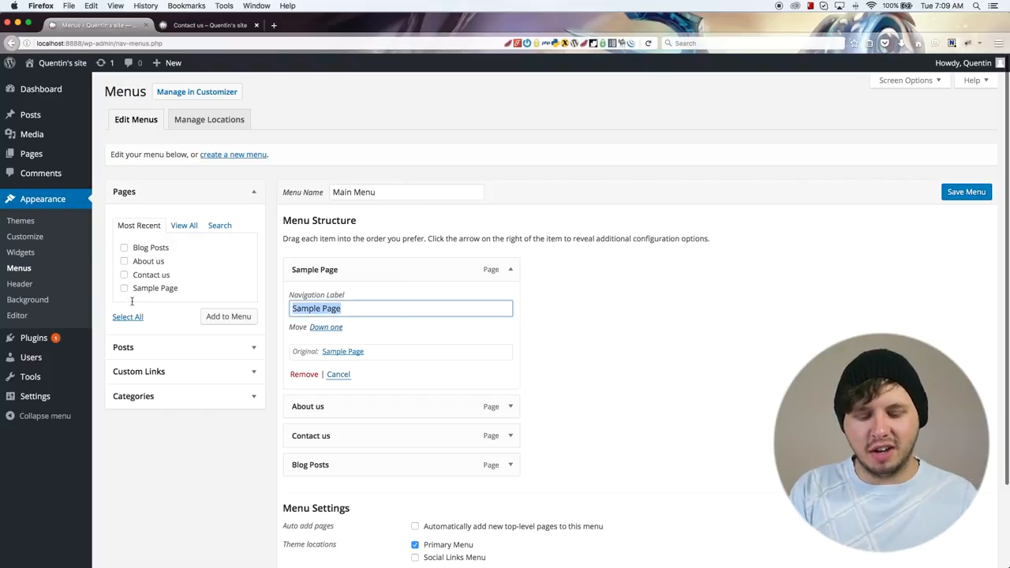
type("Home")
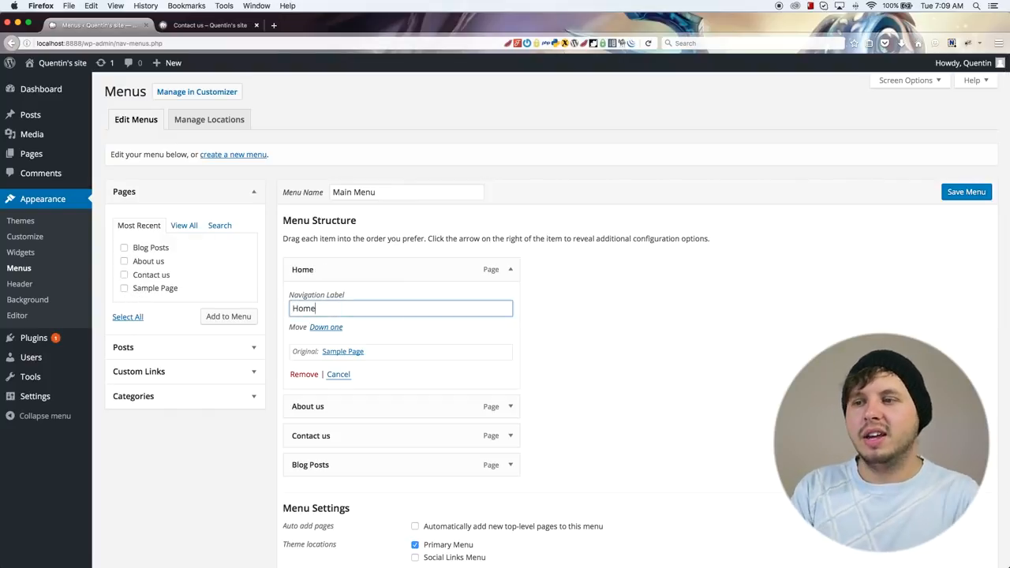
left_click(988, 193)
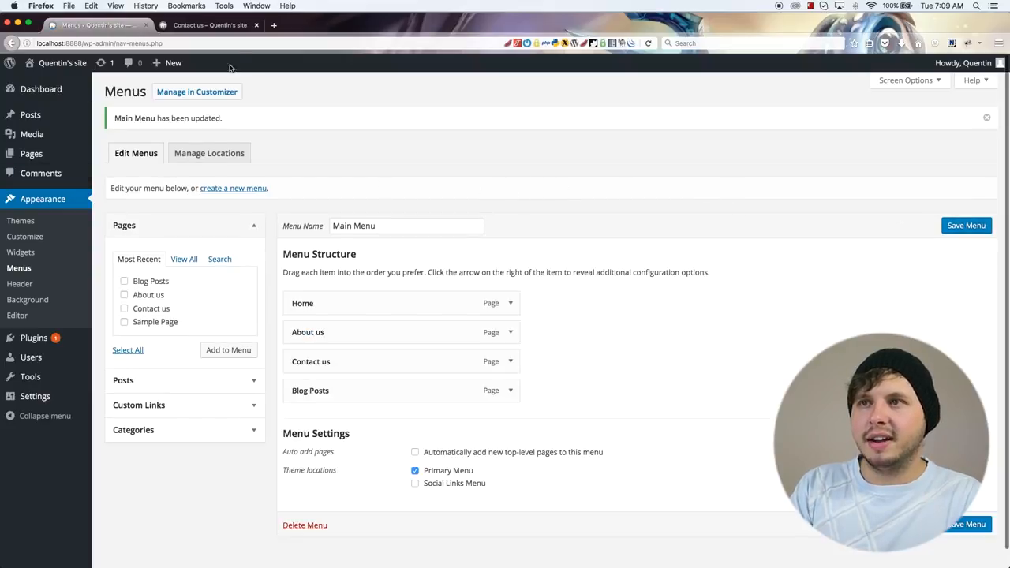
Step: Set Blog Posts as the posts page in the site's Static Front Page settings, publish the change and close the customizer
left_click(225, 27)
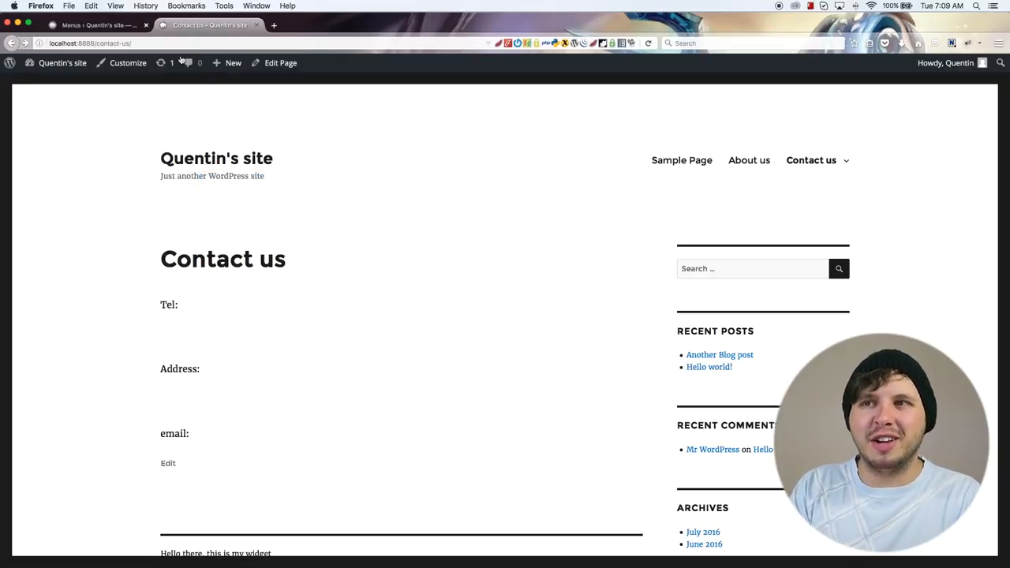
left_click(128, 63)
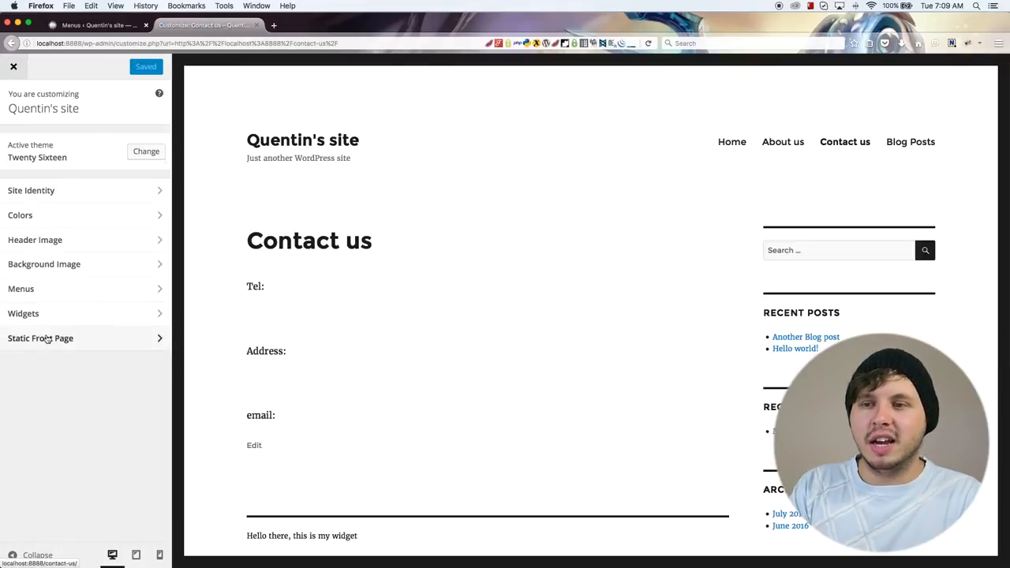
left_click(99, 347)
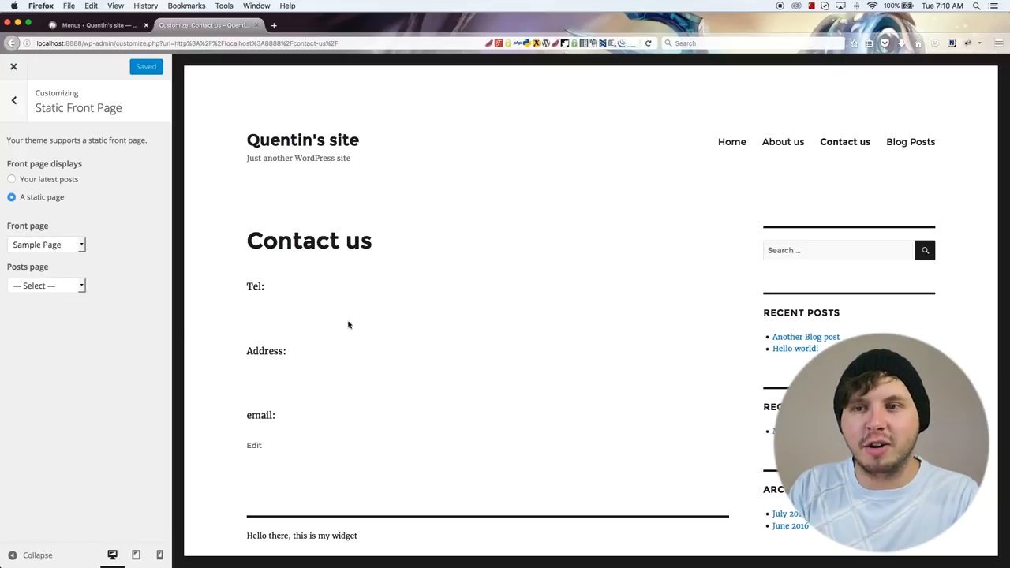
left_click(29, 287)
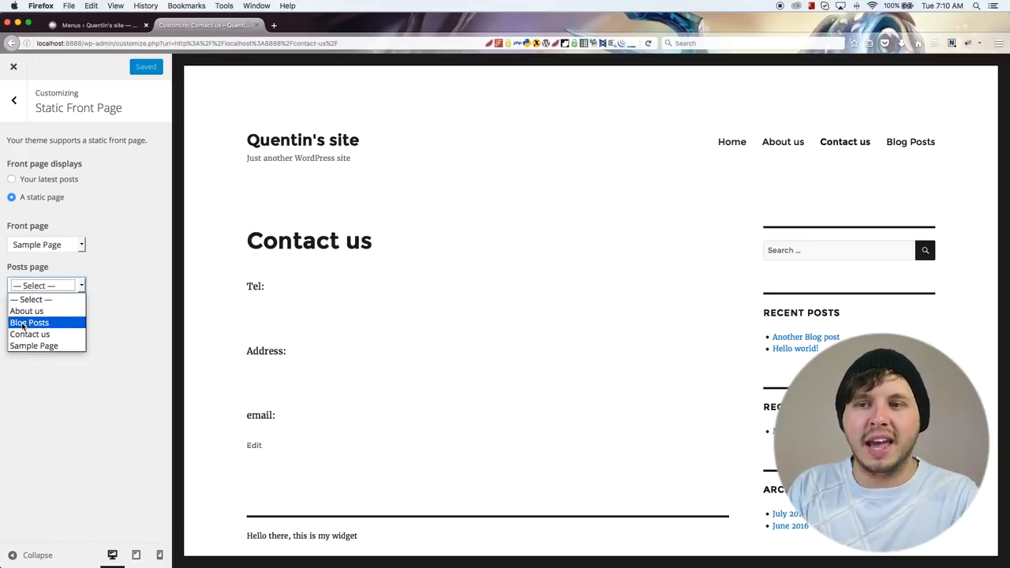
left_click(24, 324)
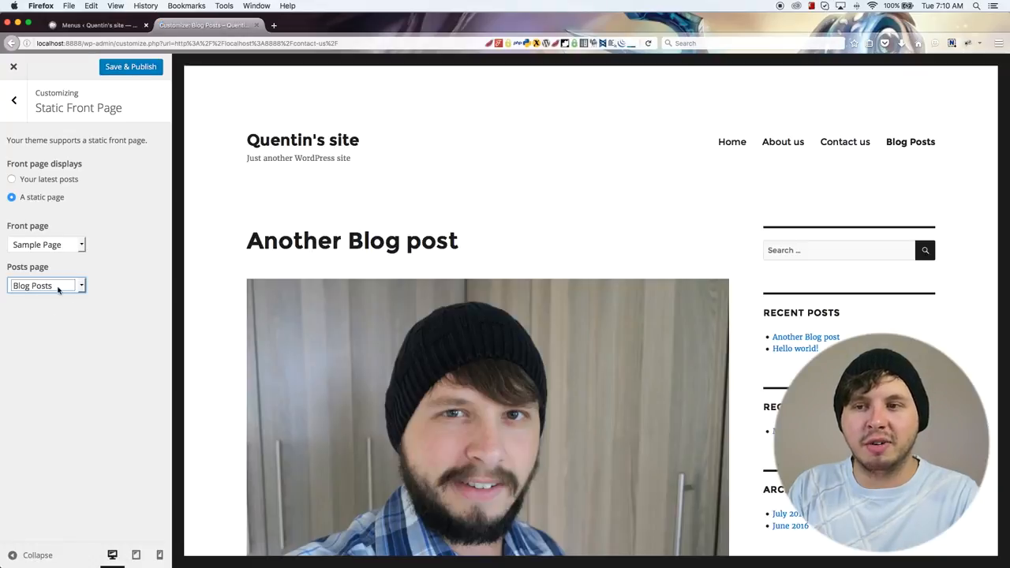
left_click(132, 71)
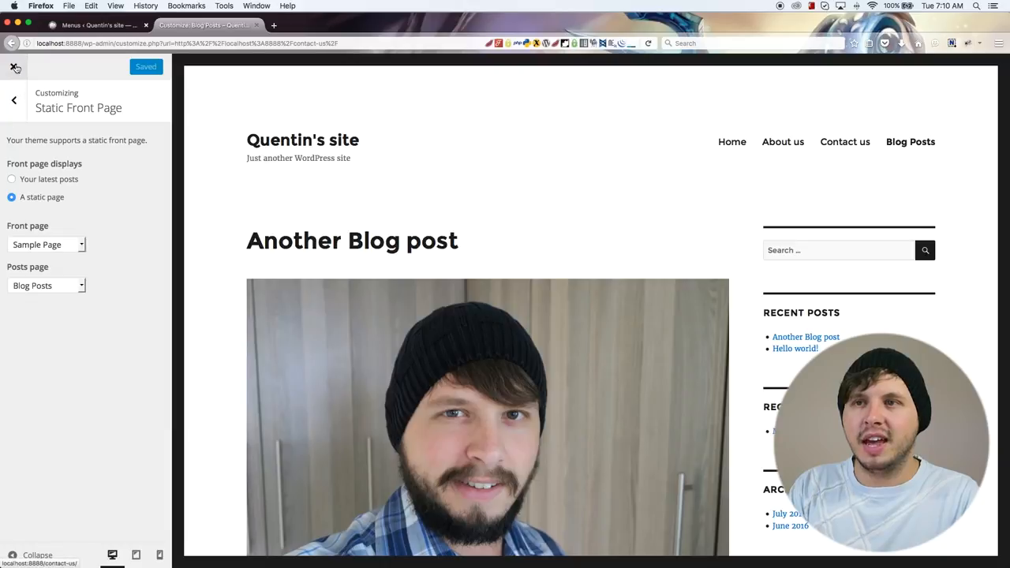
left_click(14, 67)
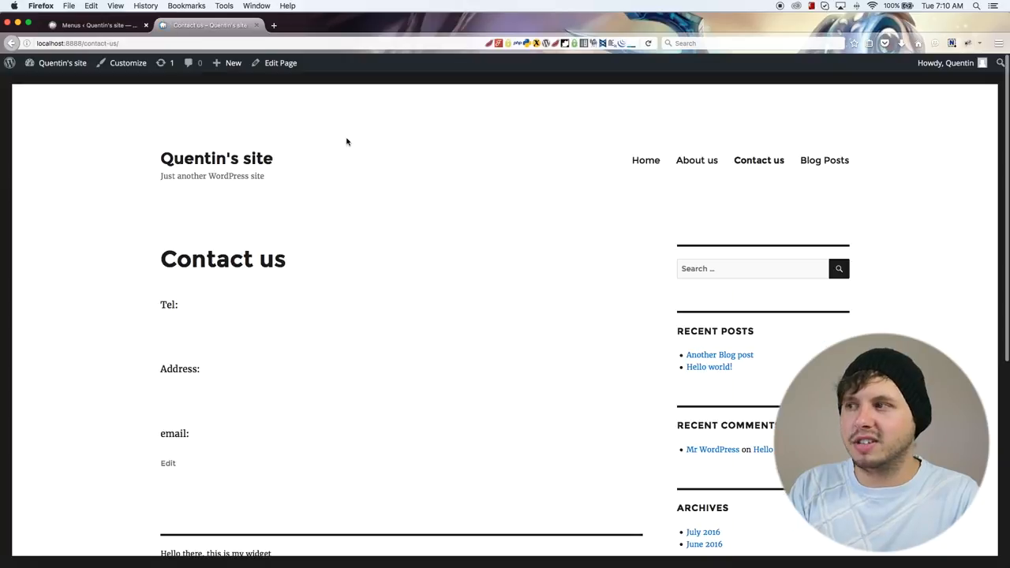
Step: Open the Home link on the site, and check the front page and posts page assignments in the admin's list of pages
left_click(642, 162)
left_click_drag(308, 262, 163, 256)
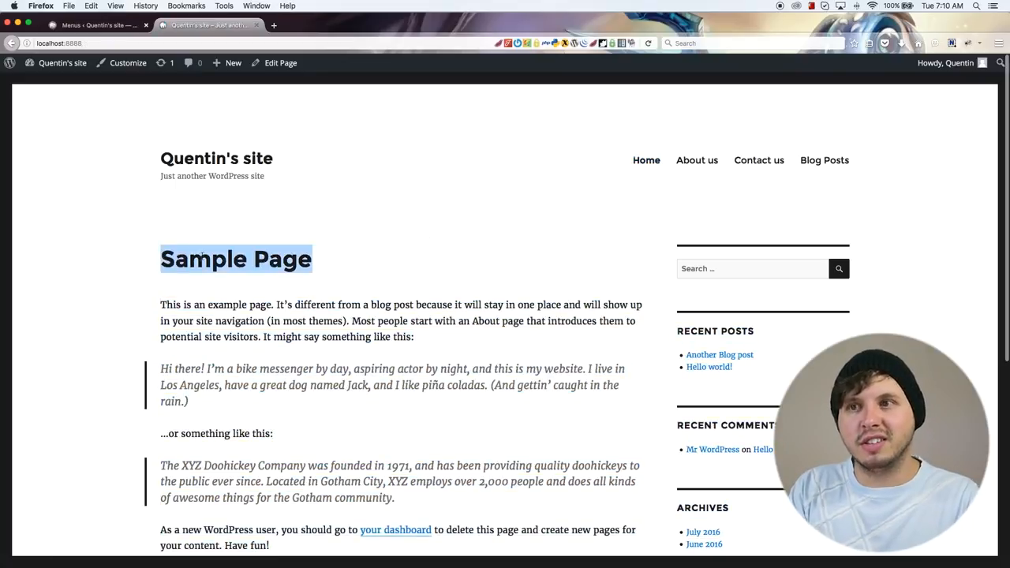
left_click(101, 25)
mouse_move(33, 155)
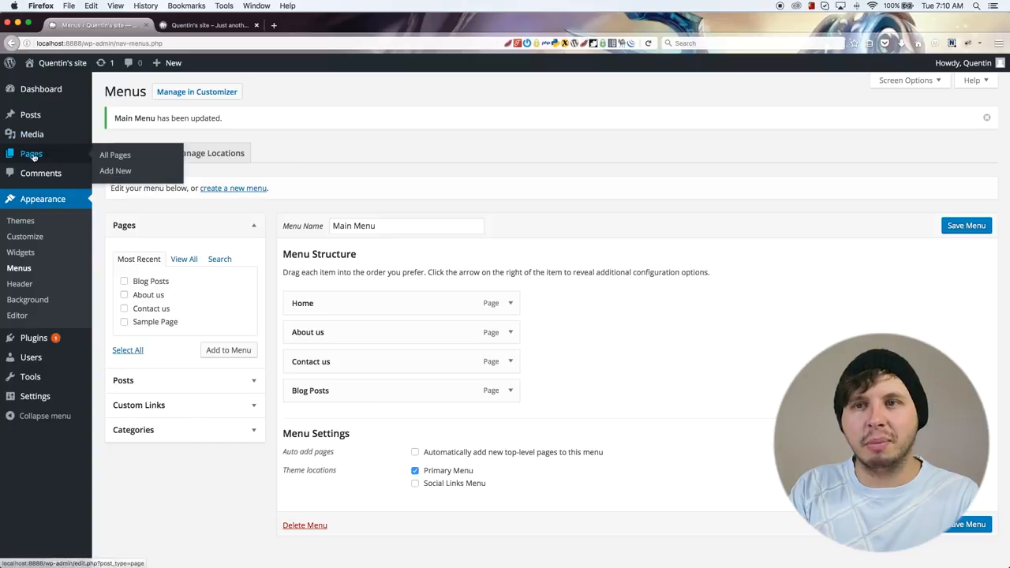
left_click(103, 157)
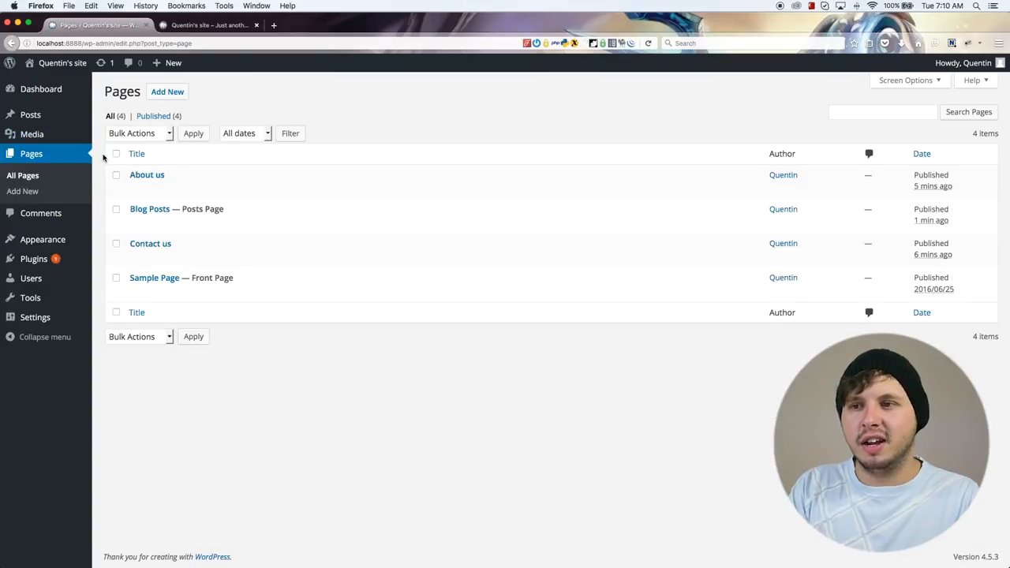
Step: Test the About us and Blog Posts menu links on the site and look through the blog listing
left_click(205, 28)
left_click(690, 160)
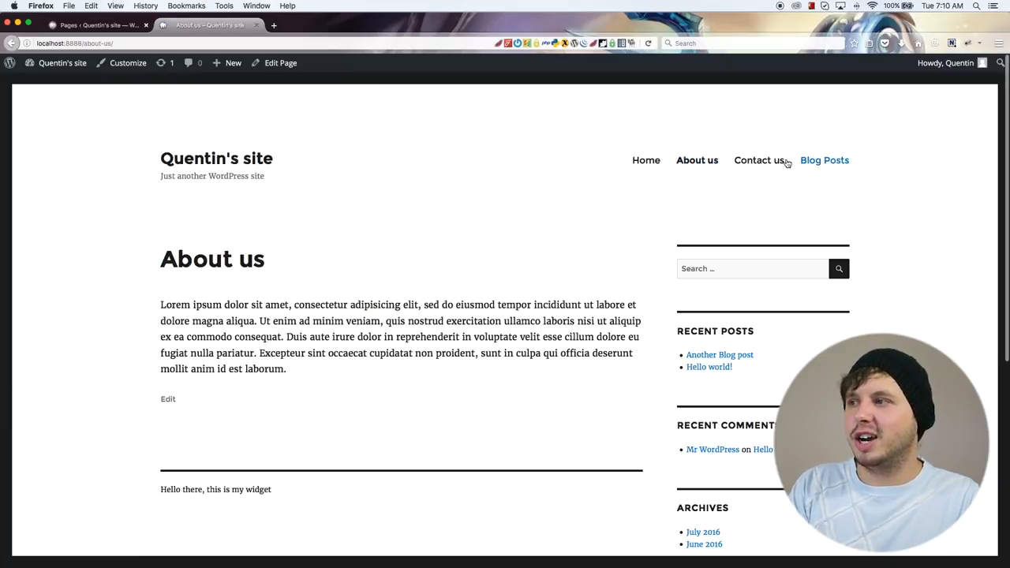
left_click(834, 163)
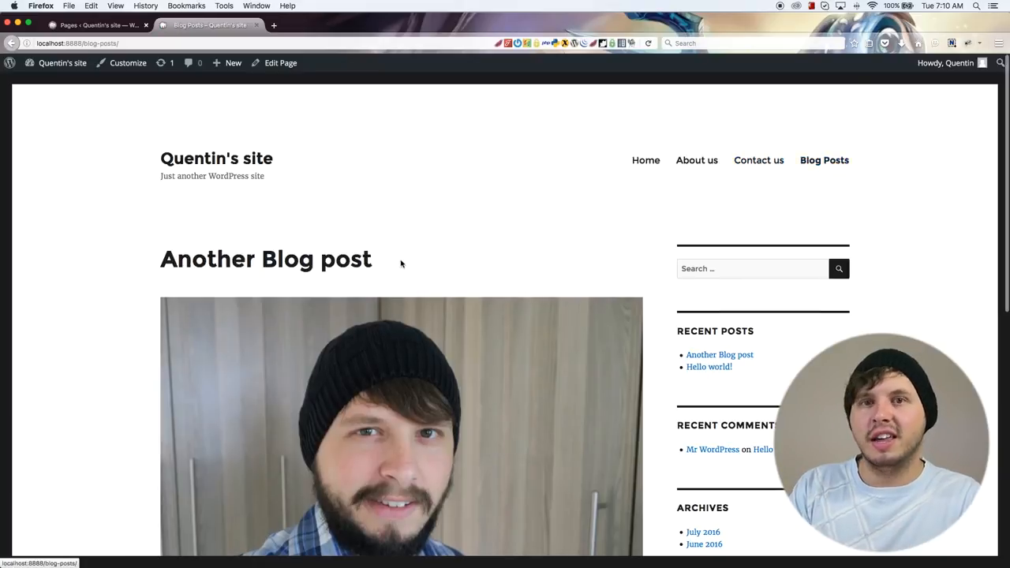
scroll(401, 263, "down", 5)
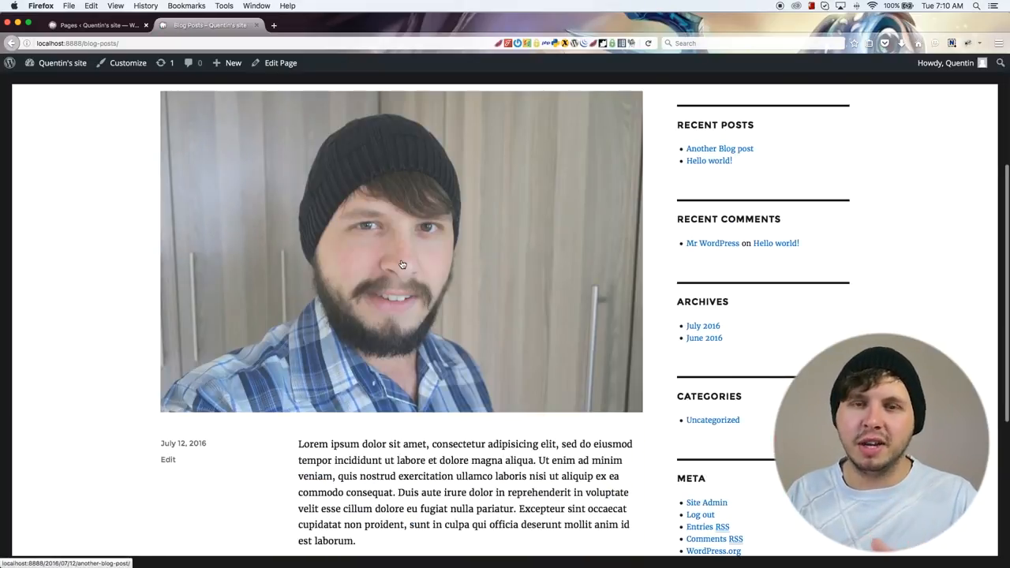